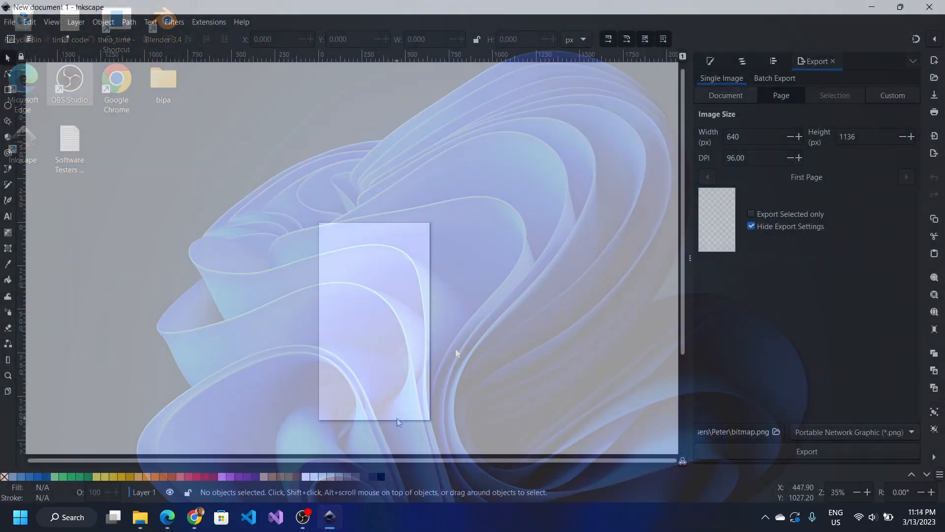
# Step: Paste the five-colour palette image onto the canvas beside the blank page and deselect it
pyautogui.scroll(1, 397, 418)
pyautogui.scroll(1, 397, 418)
pyautogui.scroll(-1, 396, 418)
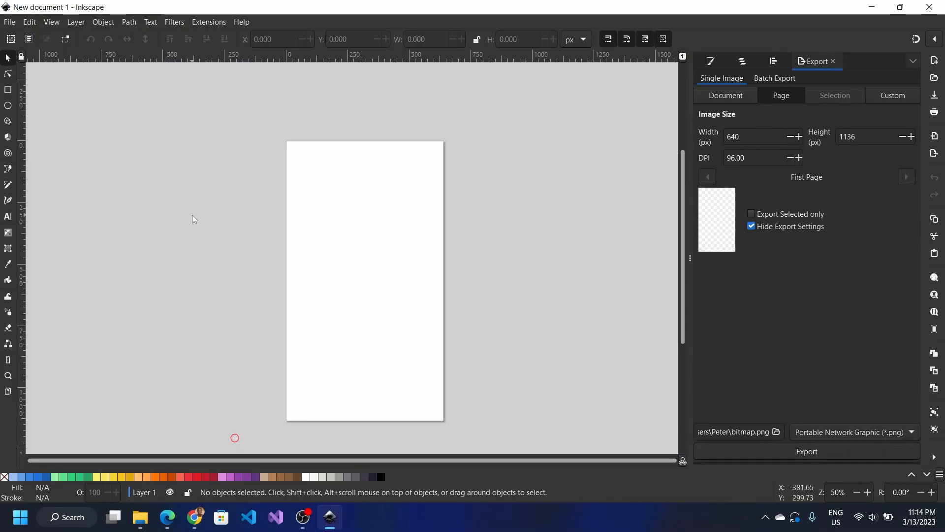
pyautogui.hotkey('ctrl', 'v')
pyautogui.press('Escape')
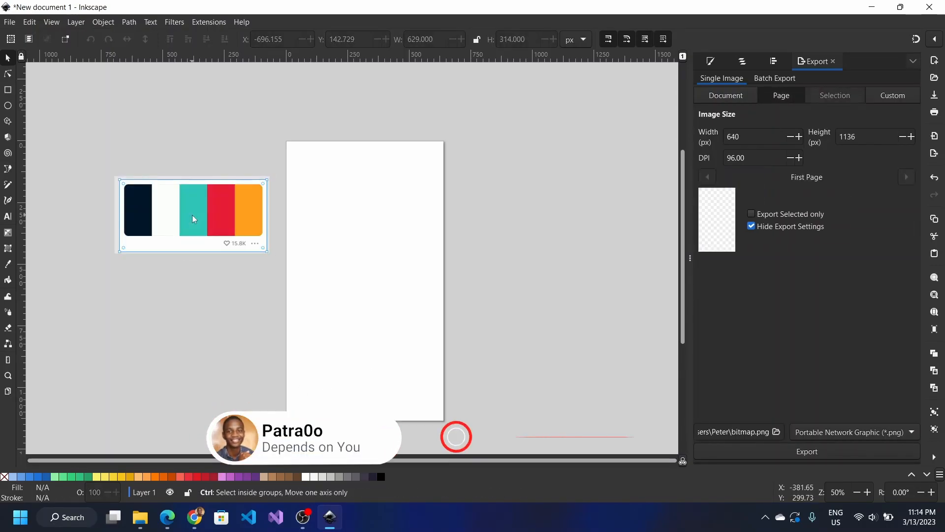
# Step: Bring up the Fill and Stroke settings in the docked panel
pyautogui.scroll(1, 192, 215)
pyautogui.scroll(-2, 192, 215)
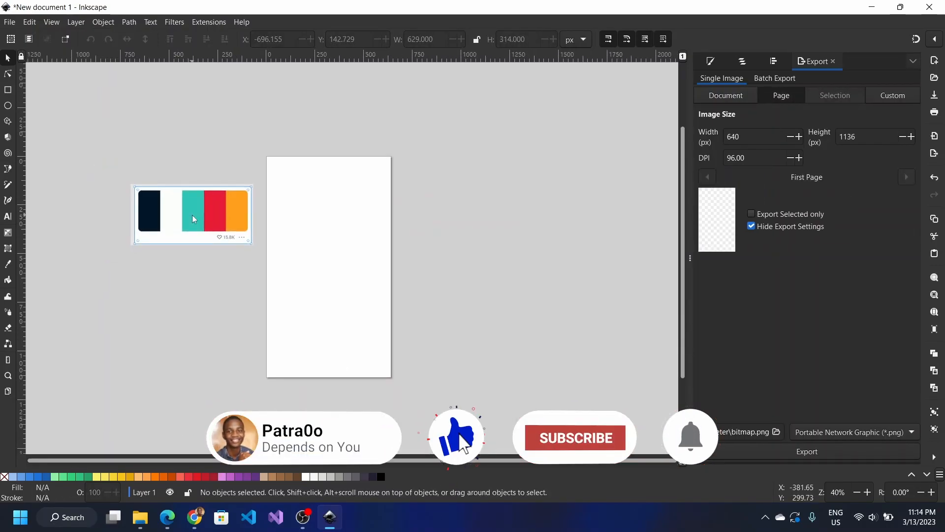
pyautogui.click(713, 62)
pyautogui.moveTo(555, 140); pyautogui.dragTo(187, 205)
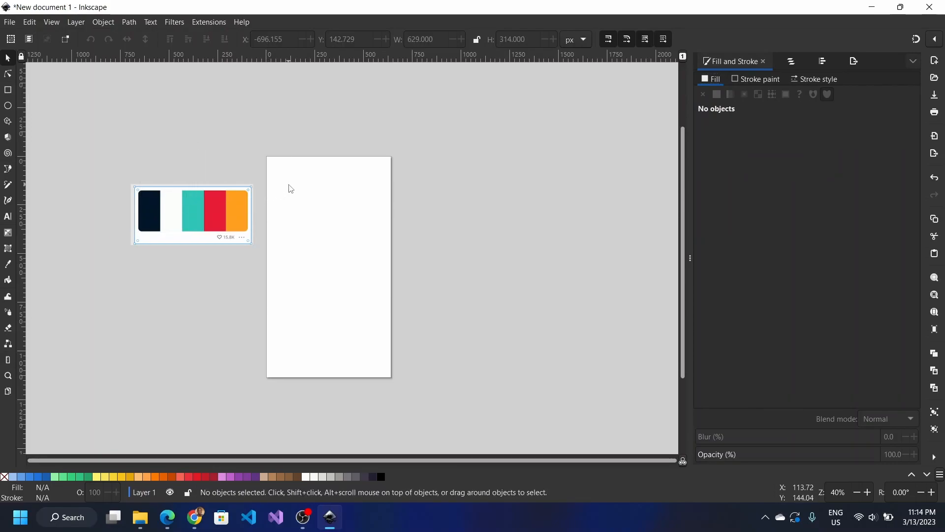
# Step: With snapping on, draw a rectangle over the whole 640×1136 px page and fill it with navy #011627 from the palette
pyautogui.click(8, 91)
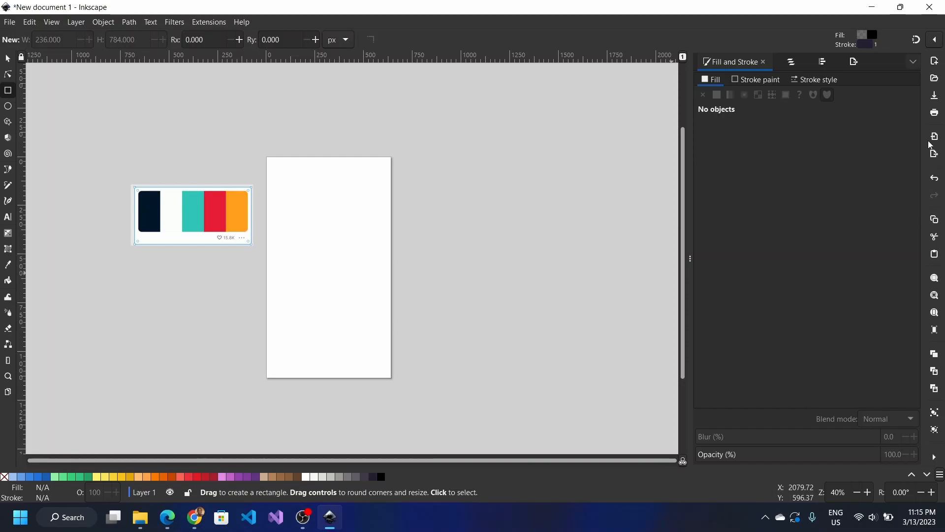
pyautogui.click(917, 44)
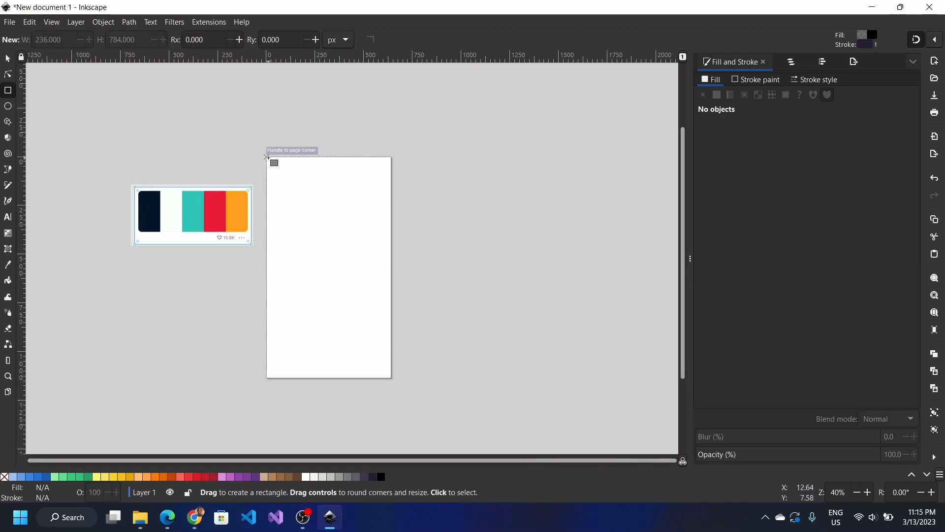
pyautogui.moveTo(267, 157)
pyautogui.mouseDown()
pyautogui.moveTo(344, 260)
pyautogui.moveTo(392, 379)
pyautogui.mouseUp()
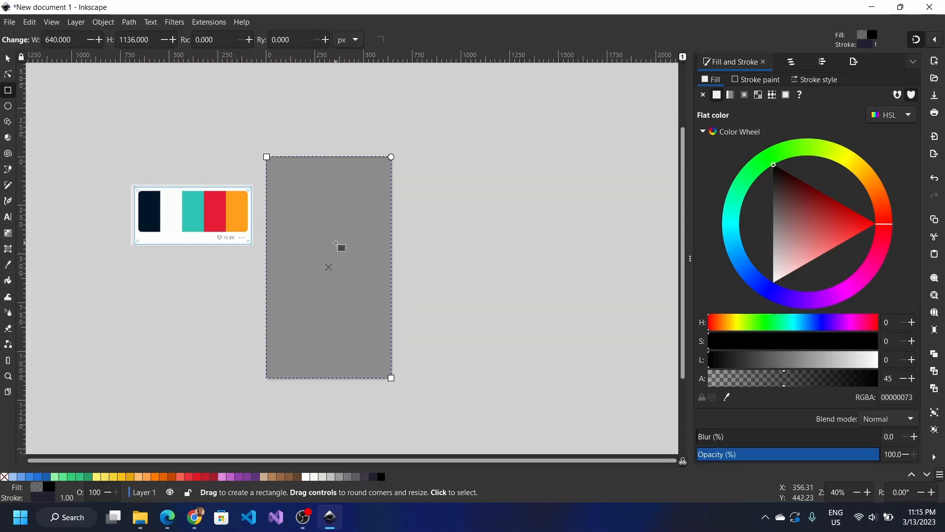
pyautogui.click(727, 402)
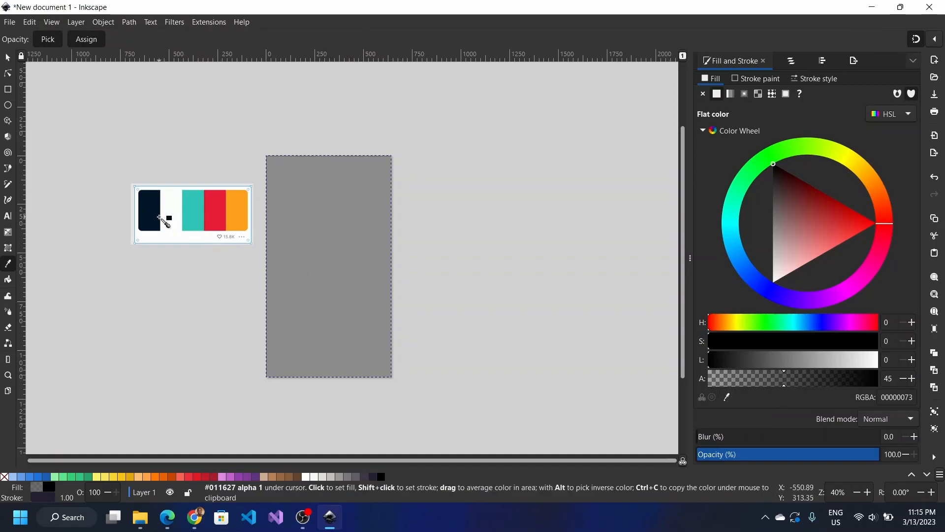
pyautogui.moveTo(156, 213); pyautogui.dragTo(157, 213)
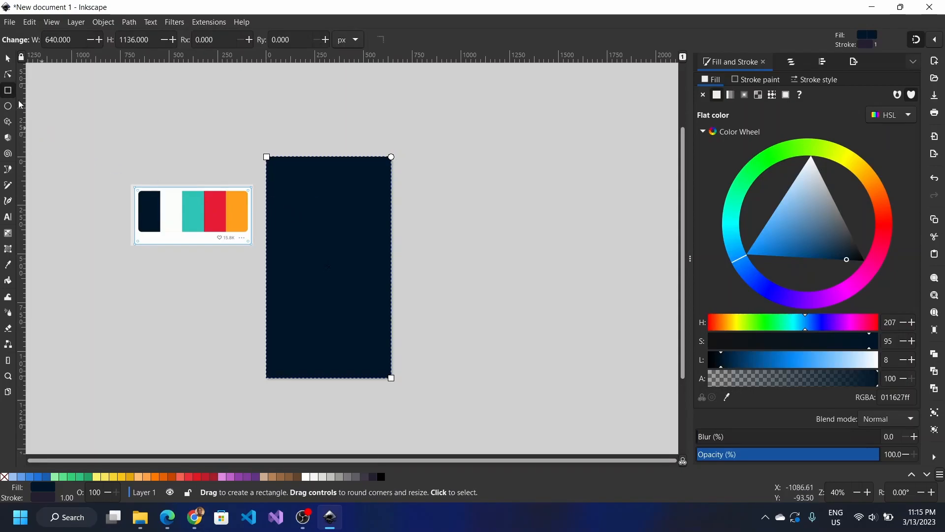
pyautogui.click(7, 58)
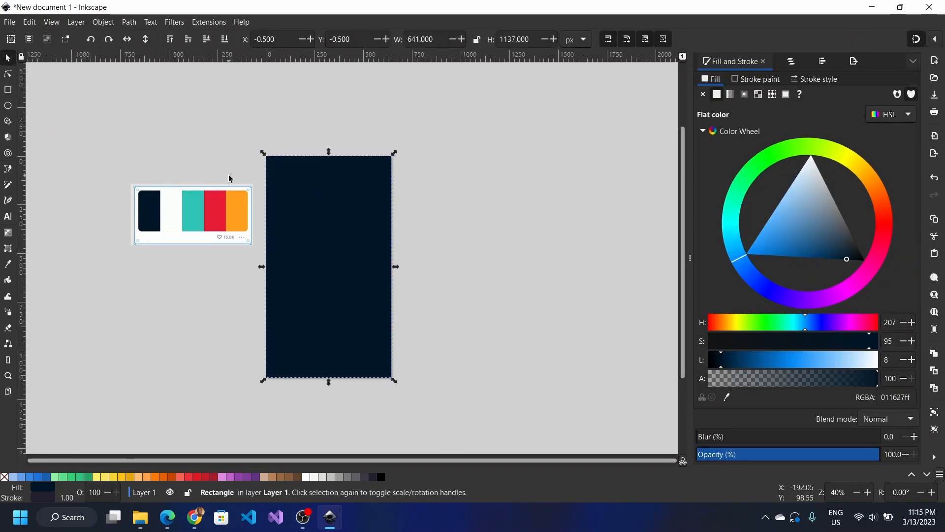
# Step: Move the palette image to the upper left of the canvas and deselect it
pyautogui.scroll(2, 229, 179)
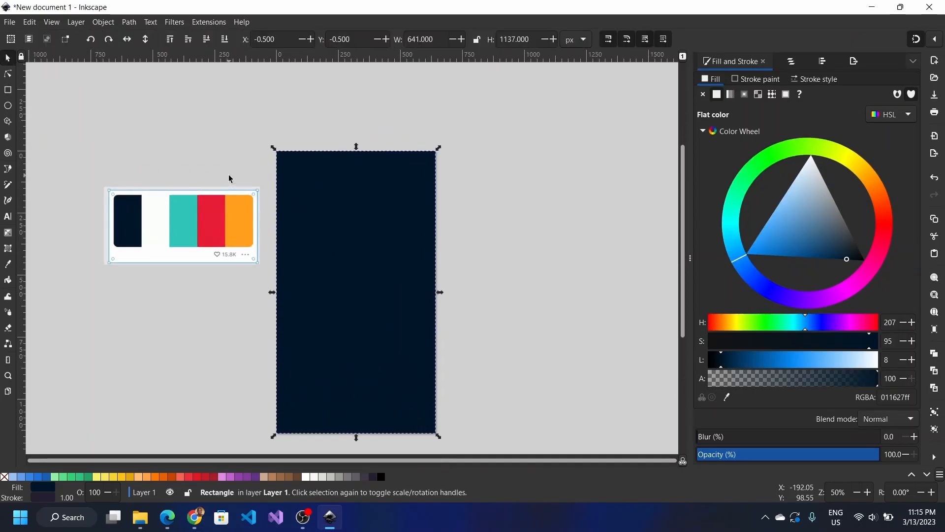
pyautogui.scroll(-4, 232, 179)
pyautogui.scroll(1, 228, 179)
pyautogui.moveTo(228, 179); pyautogui.dragTo(177, 248)
pyautogui.moveTo(392, 307); pyautogui.dragTo(427, 218)
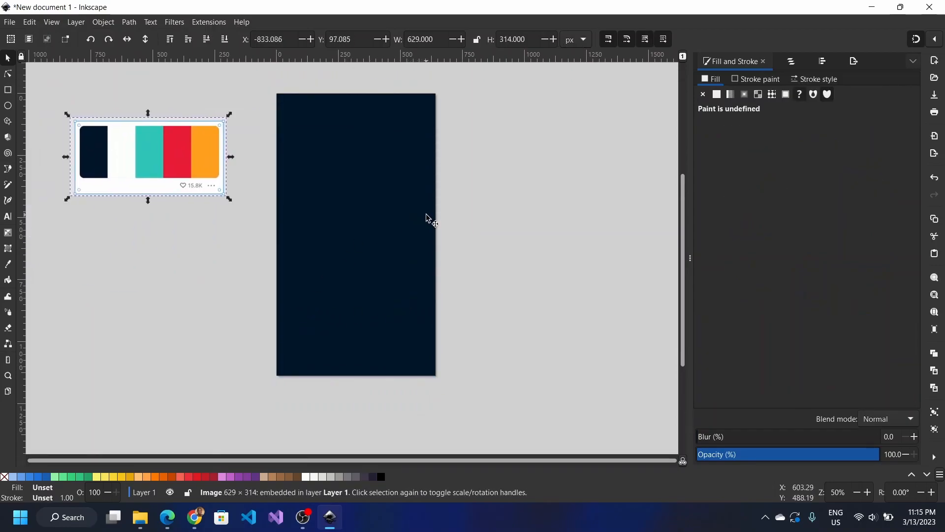
pyautogui.click(139, 228)
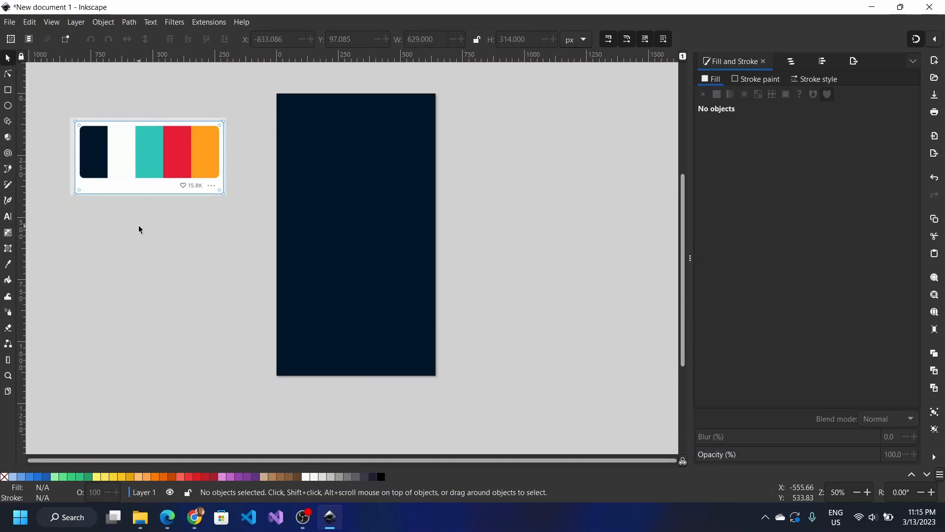
# Step: Draw a circle filled with teal #2ec4b6, move it near the page top, and shrink it to about 316.5 px
pyautogui.click(8, 107)
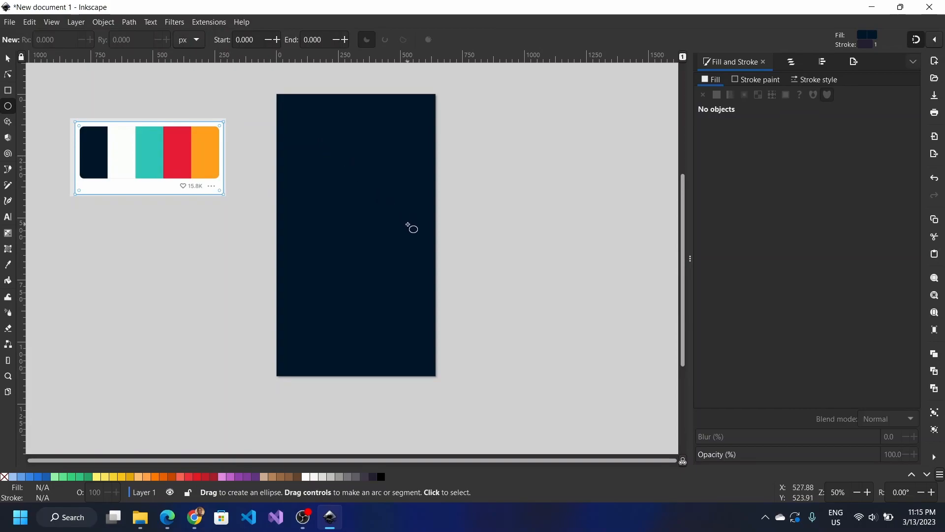
pyautogui.moveTo(315, 152); pyautogui.dragTo(407, 244)
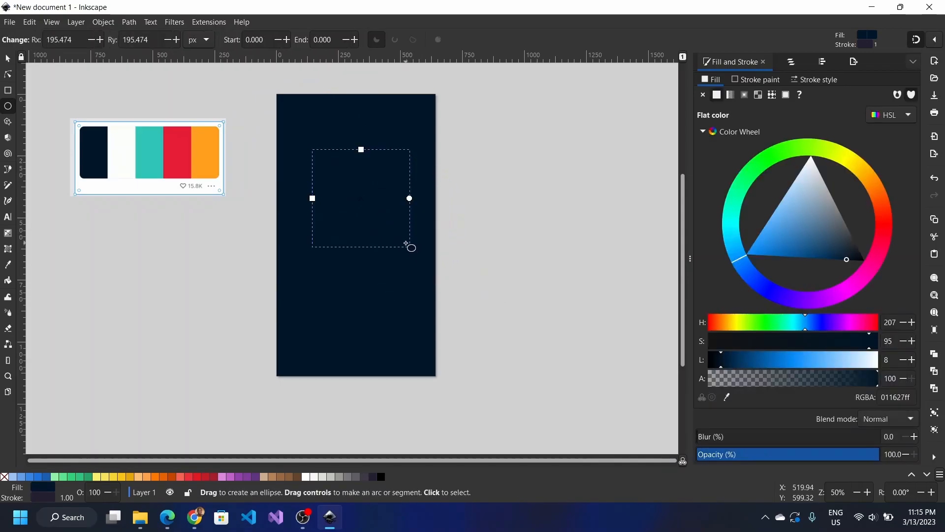
pyautogui.click(731, 396)
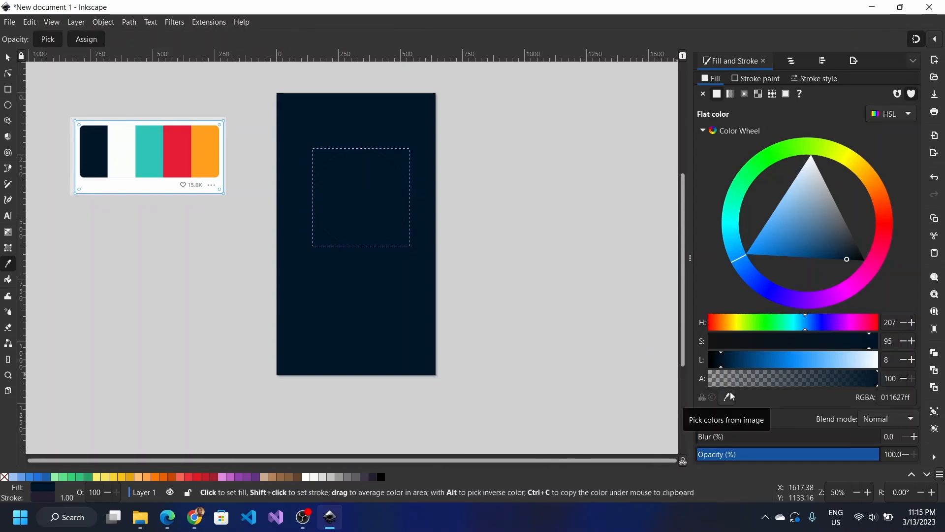
pyautogui.click(147, 138)
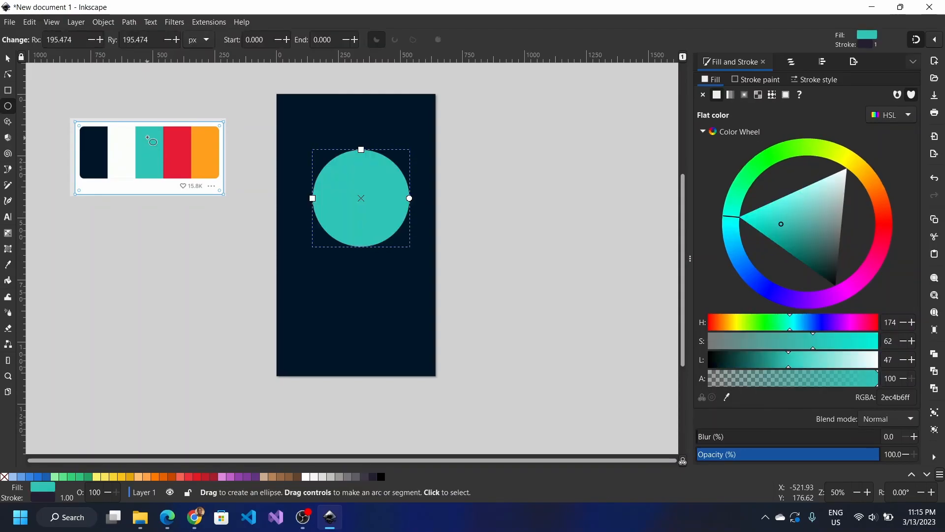
pyautogui.click(8, 58)
pyautogui.moveTo(375, 211); pyautogui.dragTo(367, 174)
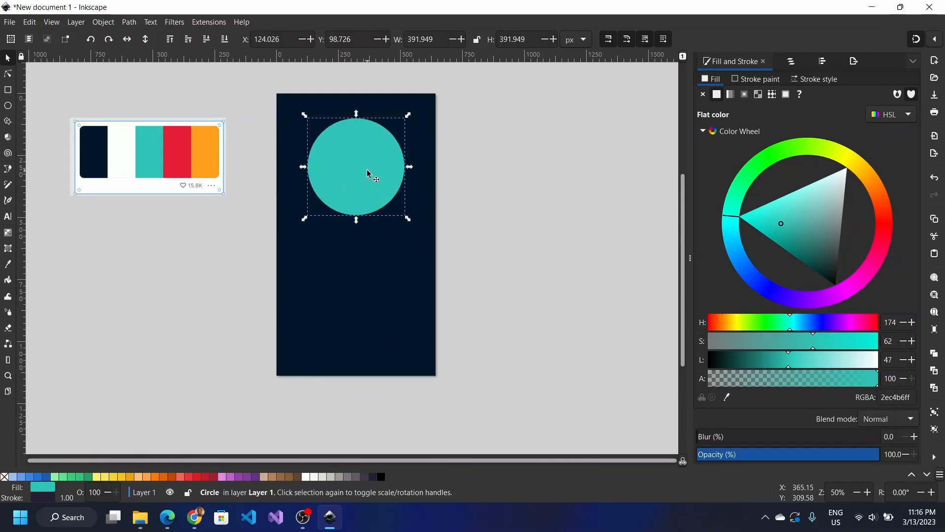
pyautogui.moveTo(407, 116)
pyautogui.mouseDown()
pyautogui.moveTo(401, 129)
pyautogui.moveTo(415, 118)
pyautogui.moveTo(404, 135)
pyautogui.moveTo(407, 127)
pyautogui.mouseUp()
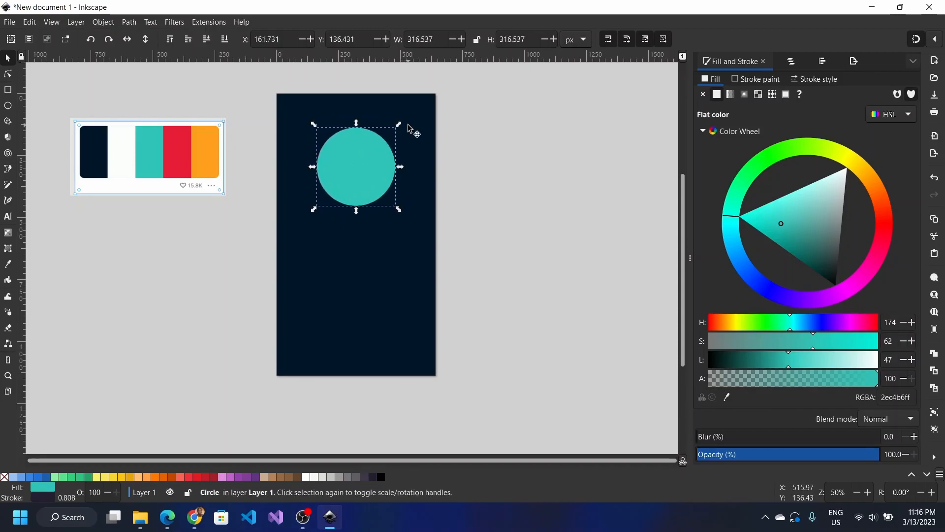
# Step: In a new Chrome tab, search Google for 'happy face unsplash.com' and scan the results
pyautogui.moveTo(203, 517)
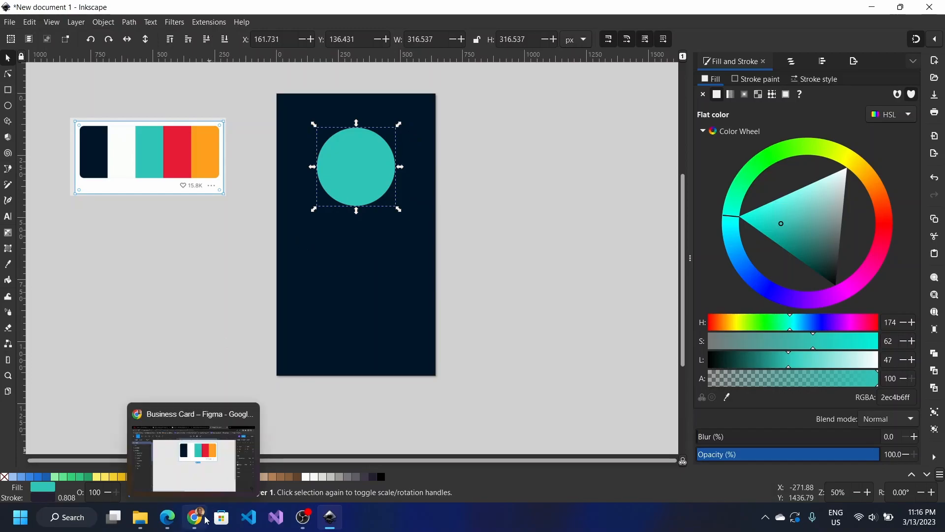
pyautogui.click(206, 448)
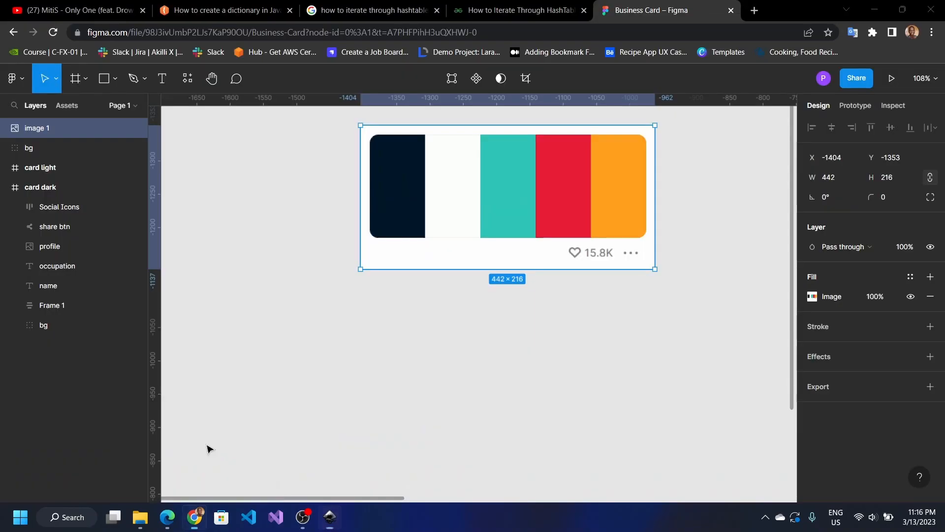
pyautogui.click(750, 10)
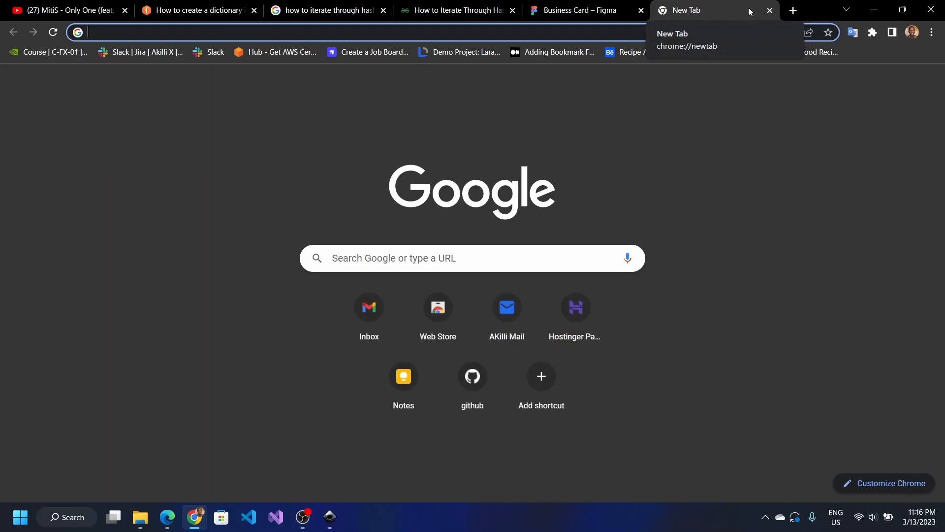
pyautogui.write('happy ')
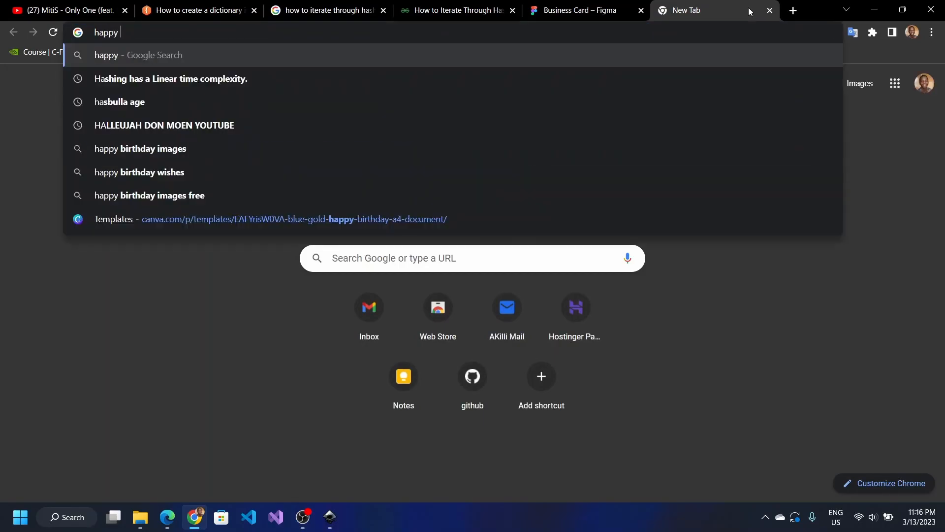
pyautogui.write('face un')
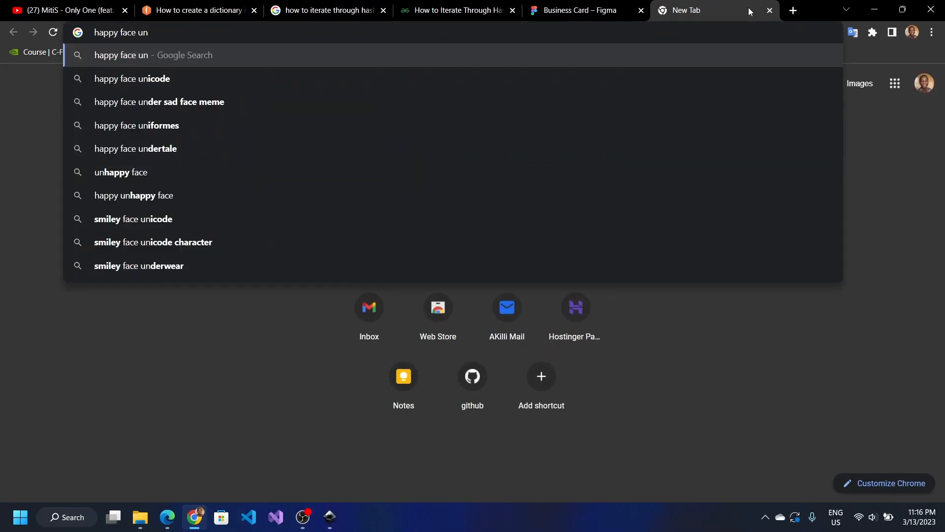
pyautogui.write('splash.com')
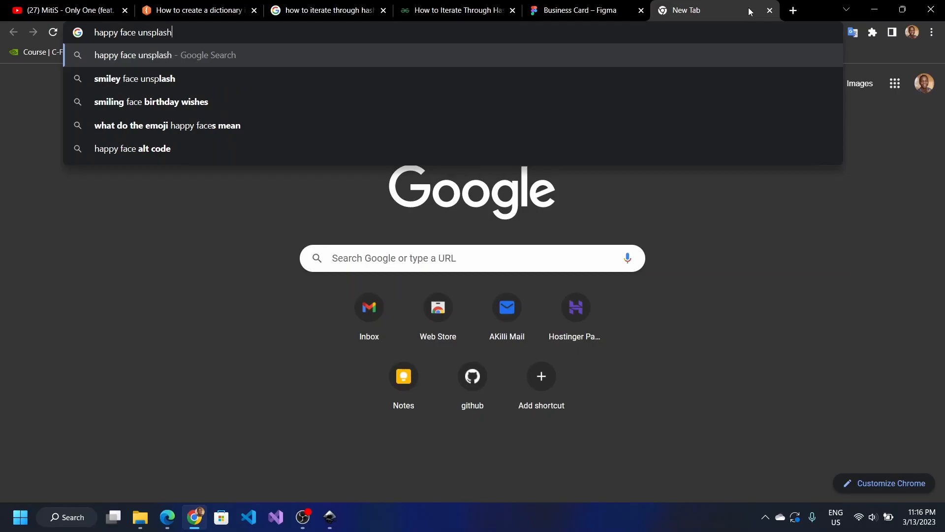
pyautogui.press('Return')
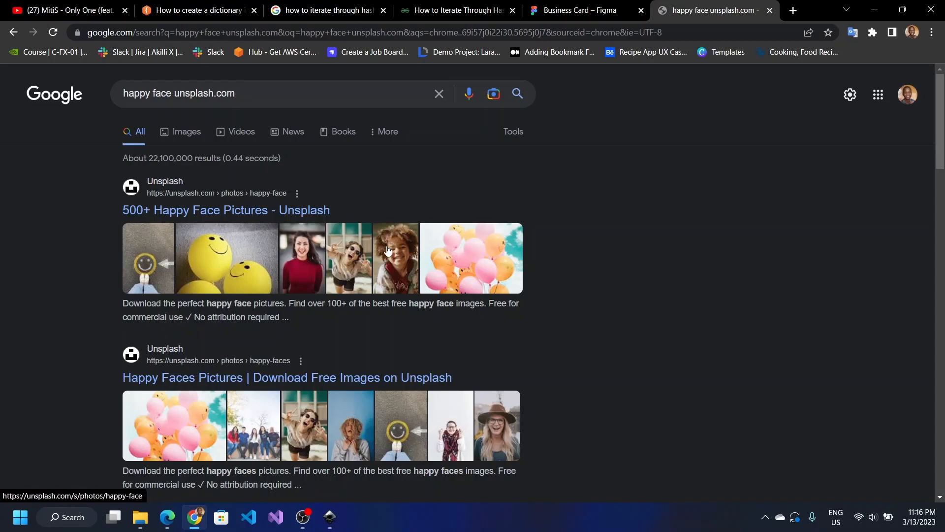
pyautogui.scroll(-3, 388, 250)
pyautogui.scroll(-2, 386, 248)
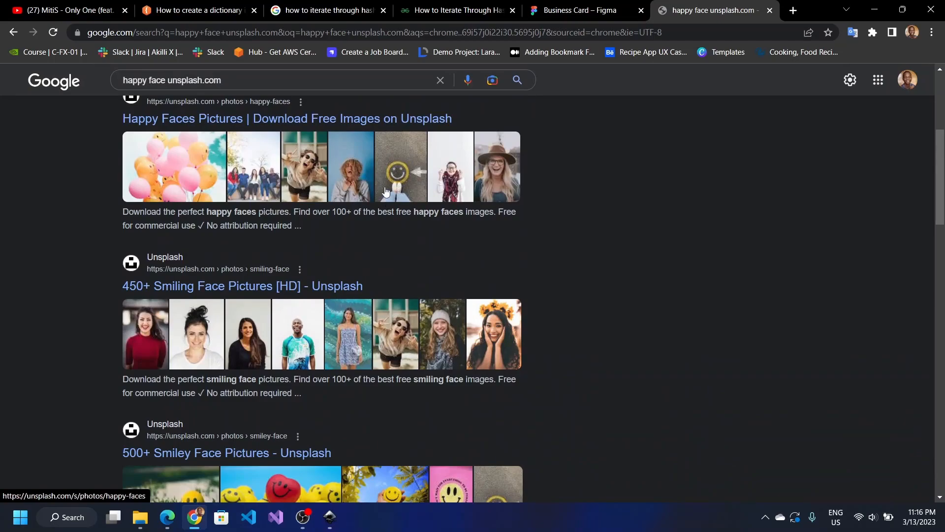
# Step: Open Unsplash's smiling face photo results and browse through them
pyautogui.click(509, 358)
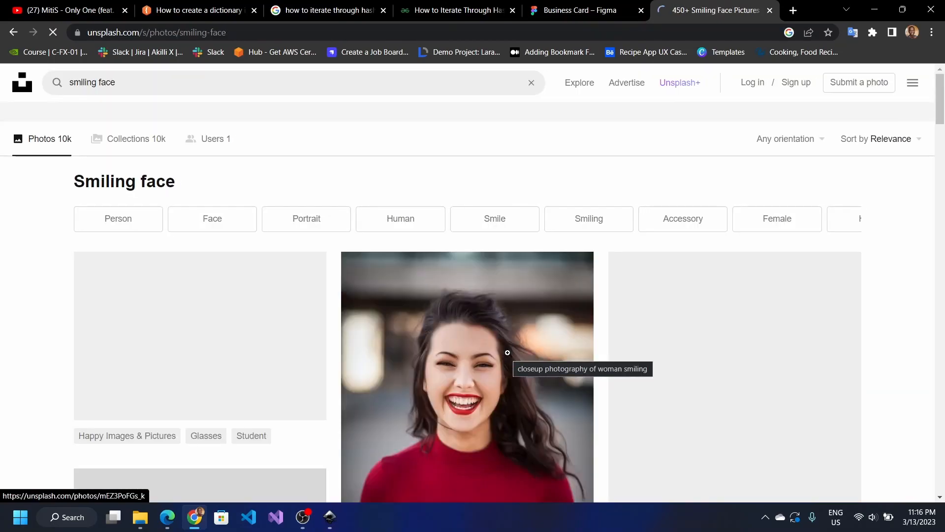
pyautogui.scroll(-6, 508, 352)
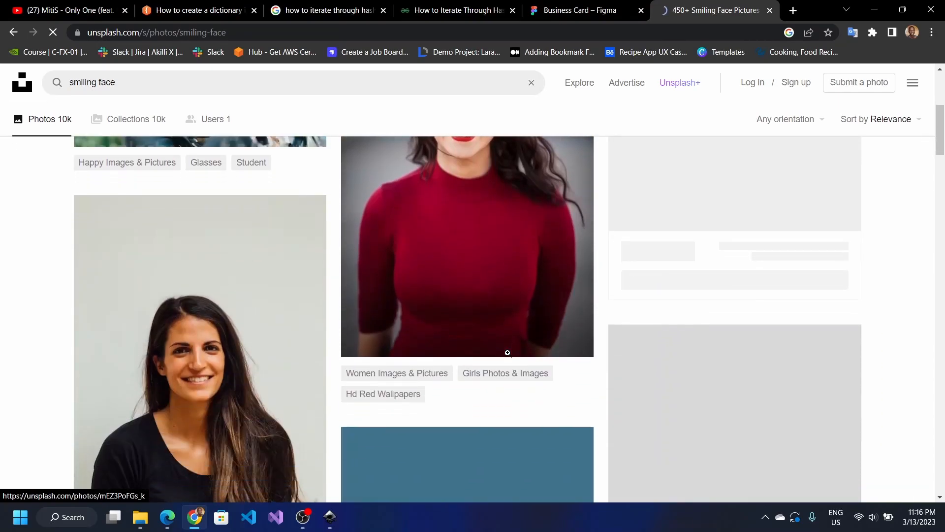
pyautogui.scroll(-5, 507, 353)
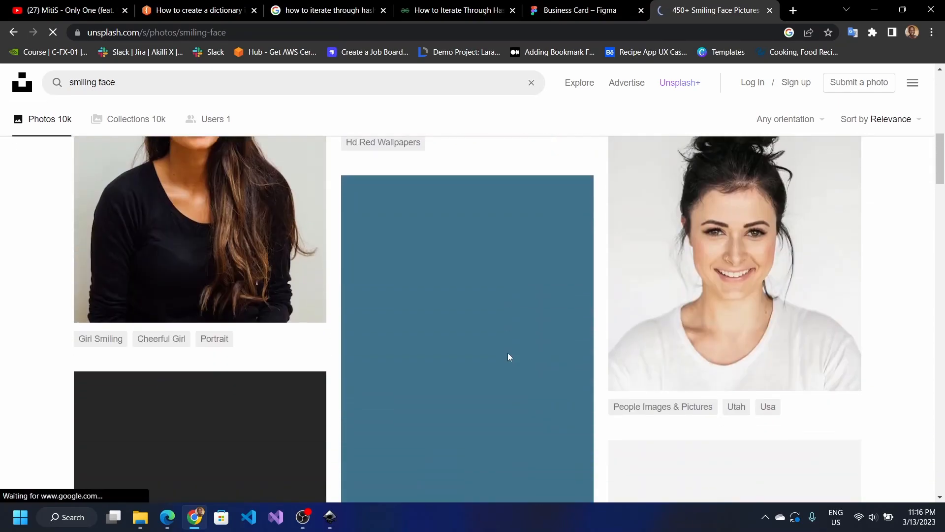
pyautogui.scroll(-6, 508, 352)
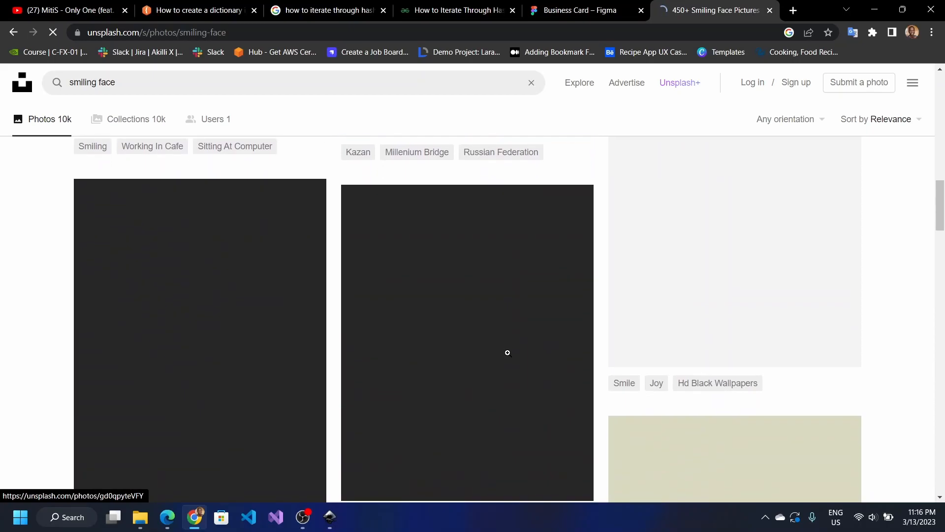
pyautogui.scroll(3, 508, 352)
pyautogui.scroll(8, 507, 352)
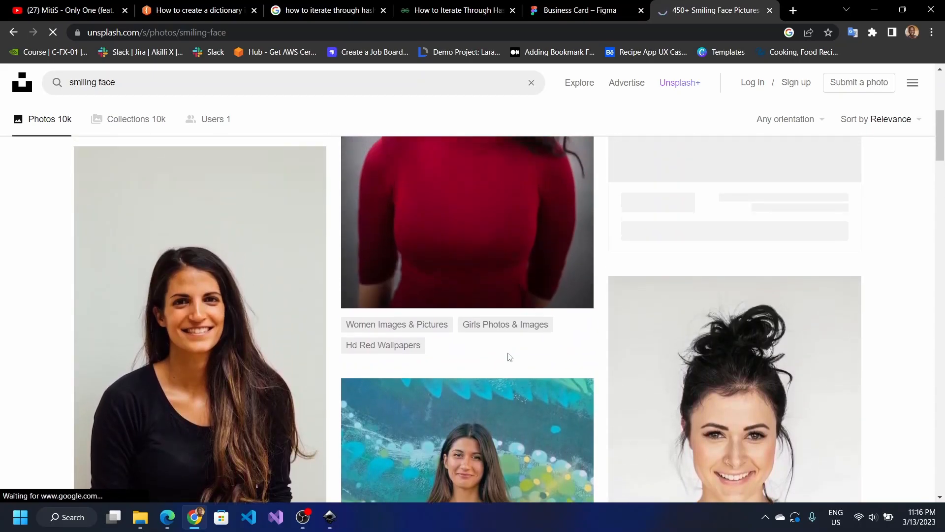
pyautogui.scroll(-8, 507, 353)
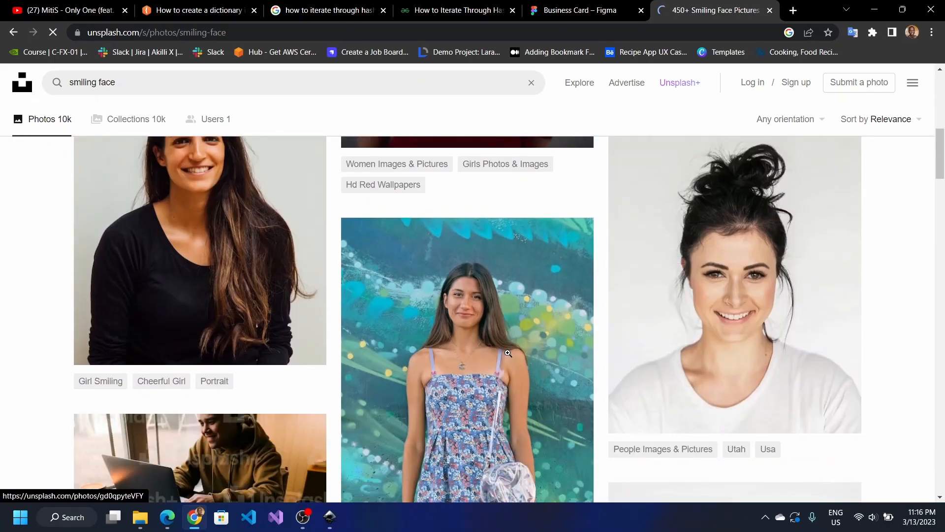
pyautogui.scroll(-5, 507, 352)
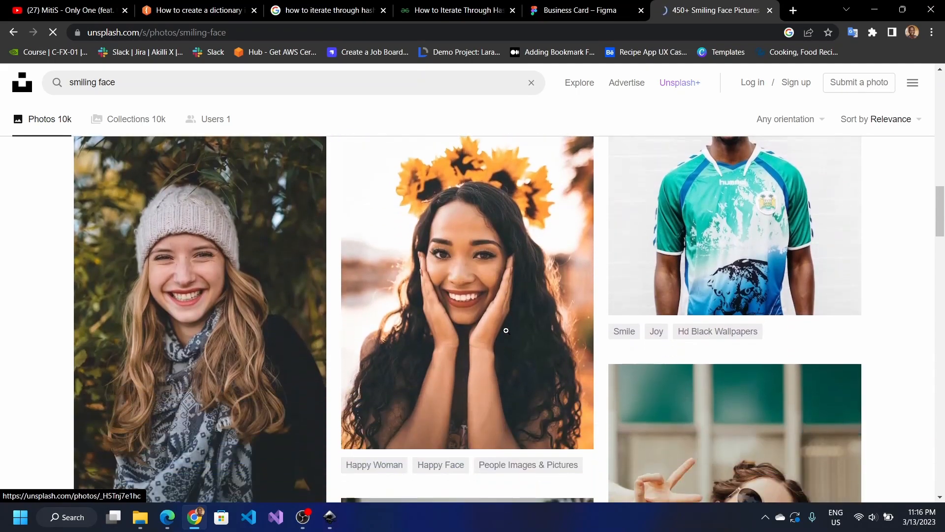
# Step: Copy the sunflower portrait image and return to Inkscape
pyautogui.rightClick(494, 293)
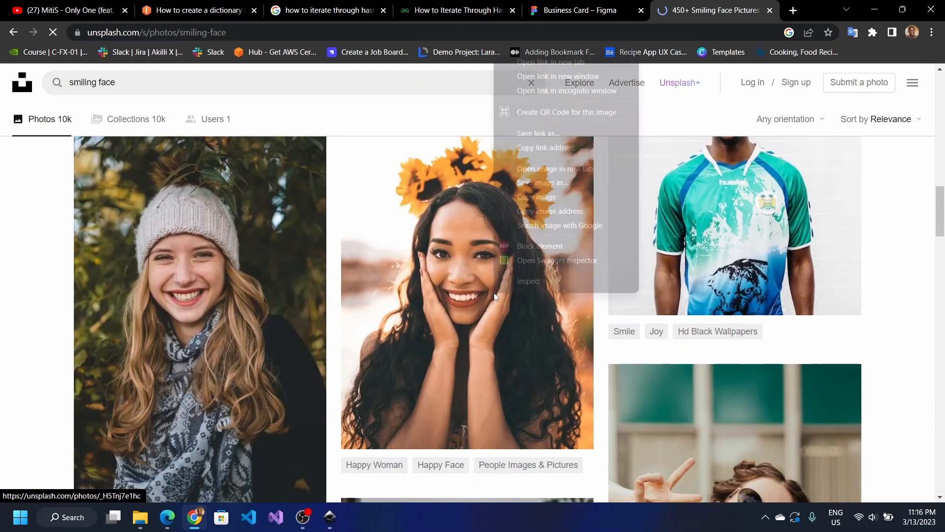
pyautogui.click(540, 194)
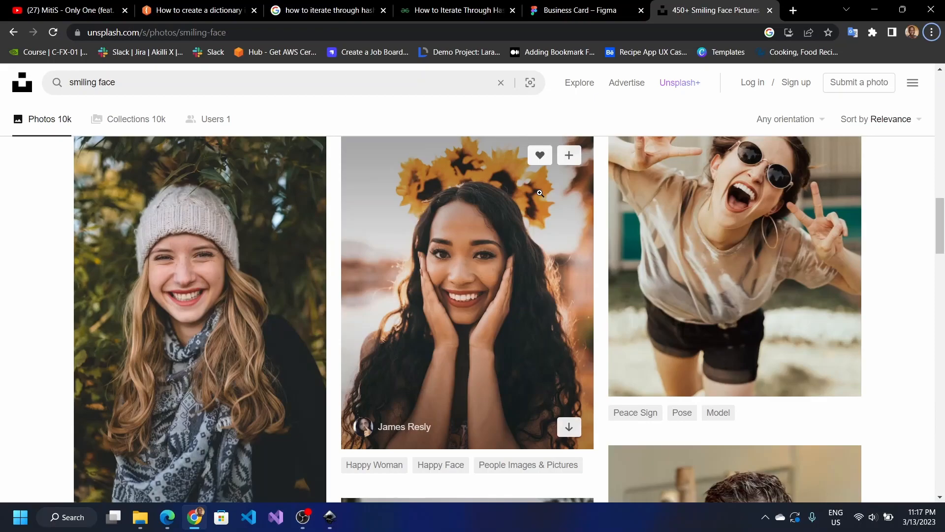
pyautogui.hotkey('alt', 'Tab')
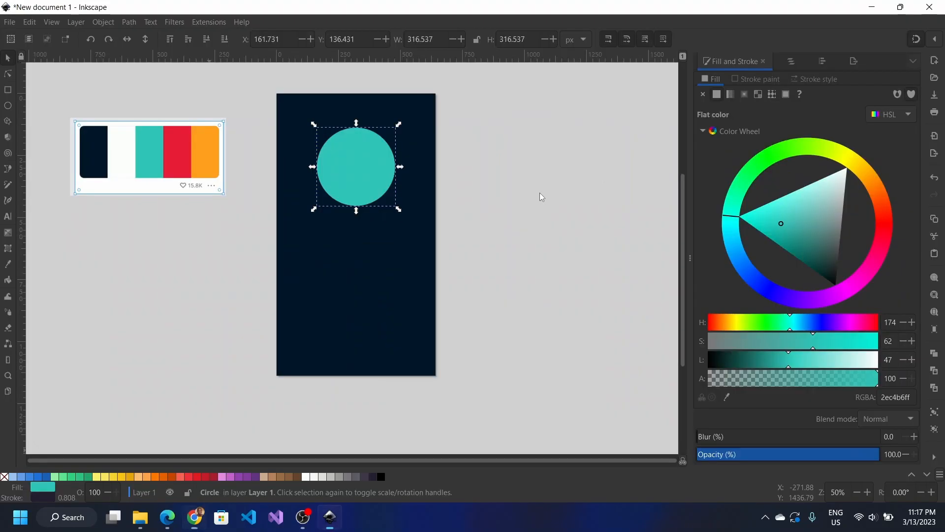
# Step: Paste the sunflower portrait as a 500×625 px image aligned to the page's top edge (Y 0)
pyautogui.click(342, 189)
pyautogui.keyDown('ctrl'); pyautogui.scroll(2, 343, 189); pyautogui.keyUp('ctrl')
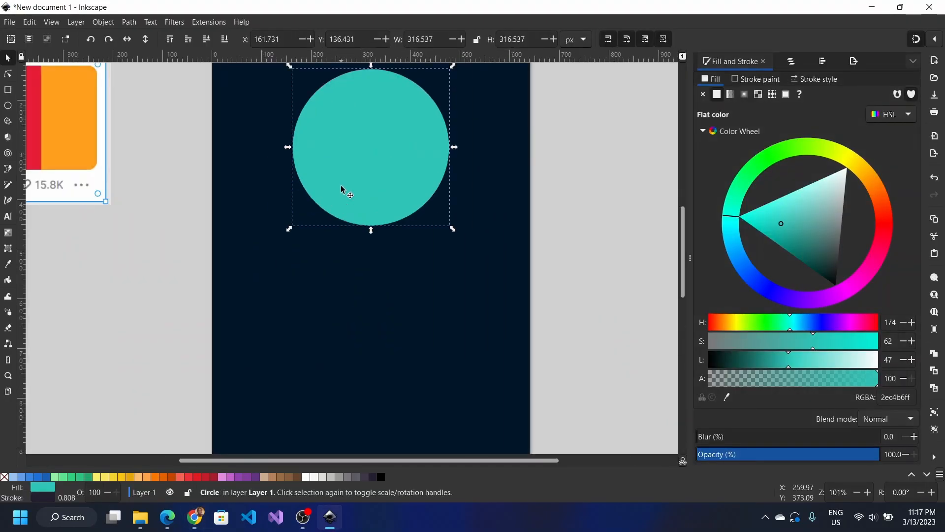
pyautogui.scroll(3, 343, 189)
pyautogui.press('ctrl')
pyautogui.hotkey('ctrl', 'v')
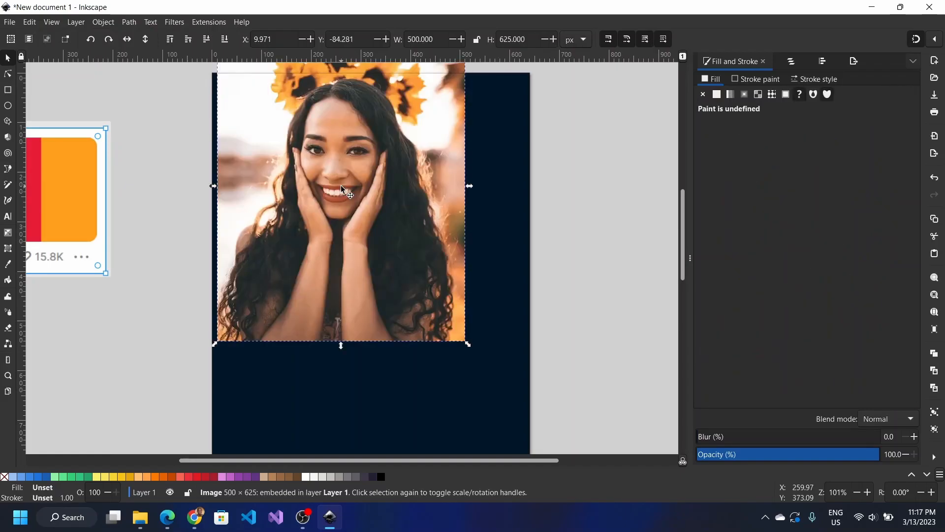
pyautogui.moveTo(340, 186); pyautogui.dragTo(373, 241)
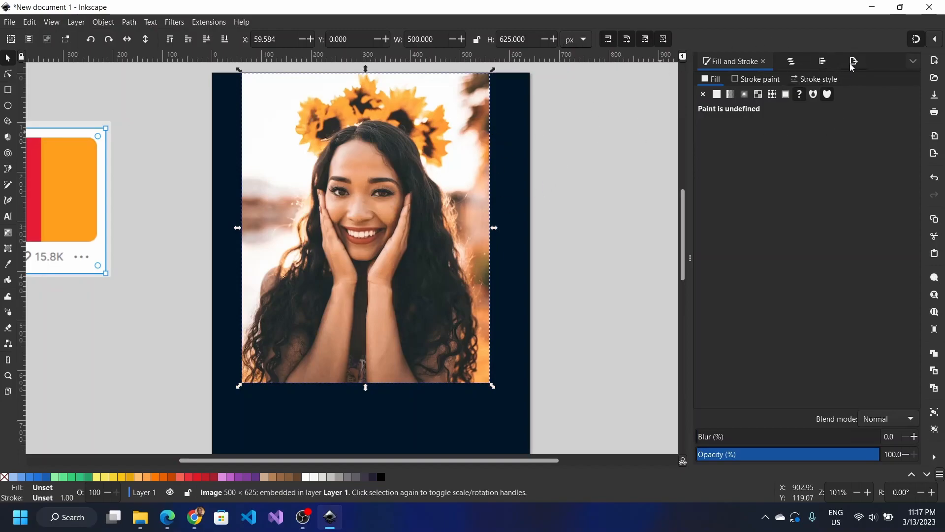
# Step: Rename the photo object 'profile picture' and move it beneath the circle in the object list
pyautogui.click(797, 60)
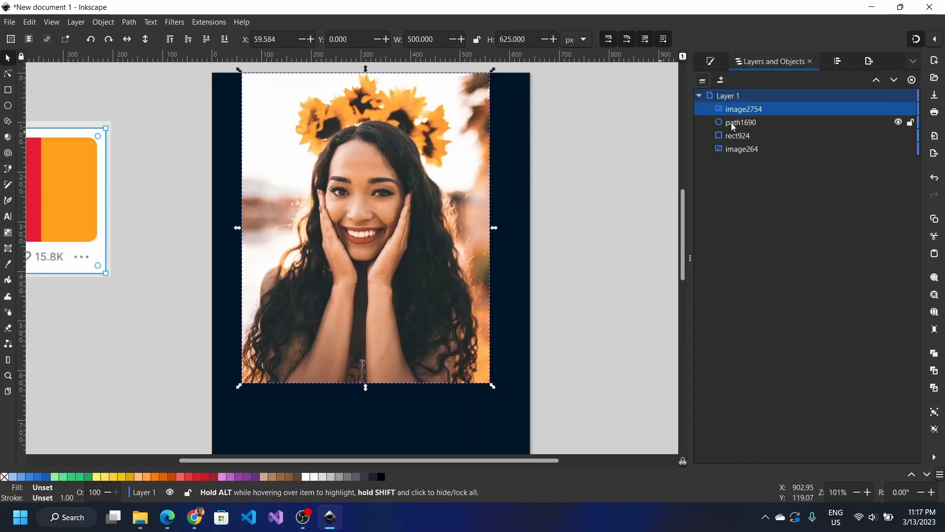
pyautogui.doubleClick(747, 109)
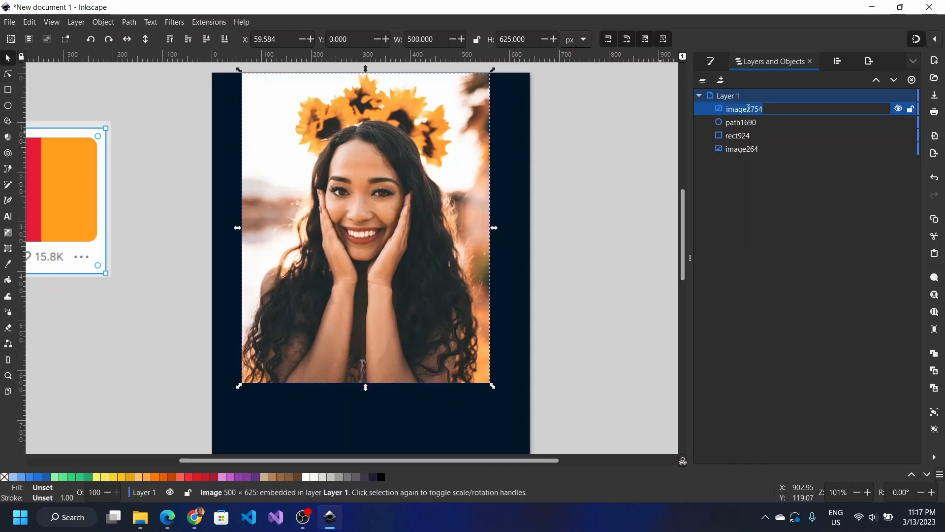
pyautogui.write('profile picture')
pyautogui.press('Return')
pyautogui.moveTo(747, 108); pyautogui.dragTo(755, 129)
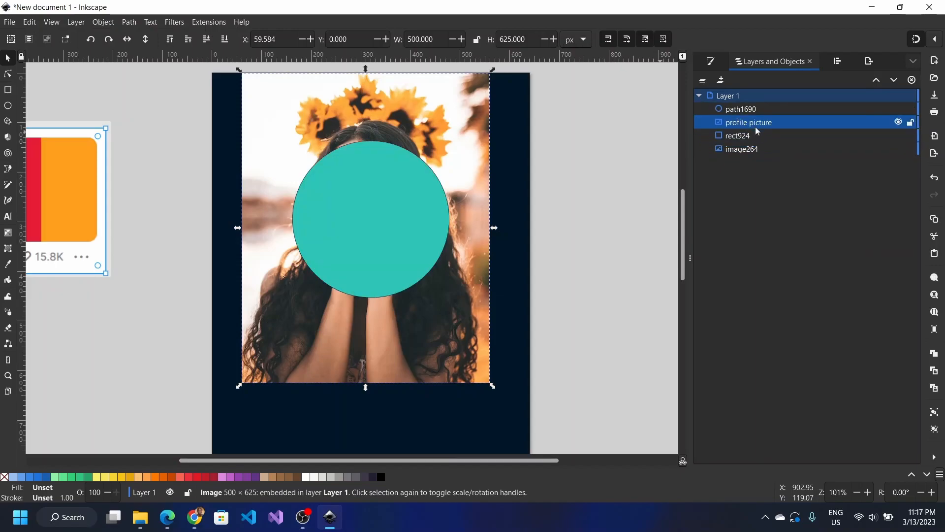
# Step: Rename the circle 'circle avatar' and the navy rectangle 'background'
pyautogui.doubleClick(753, 110)
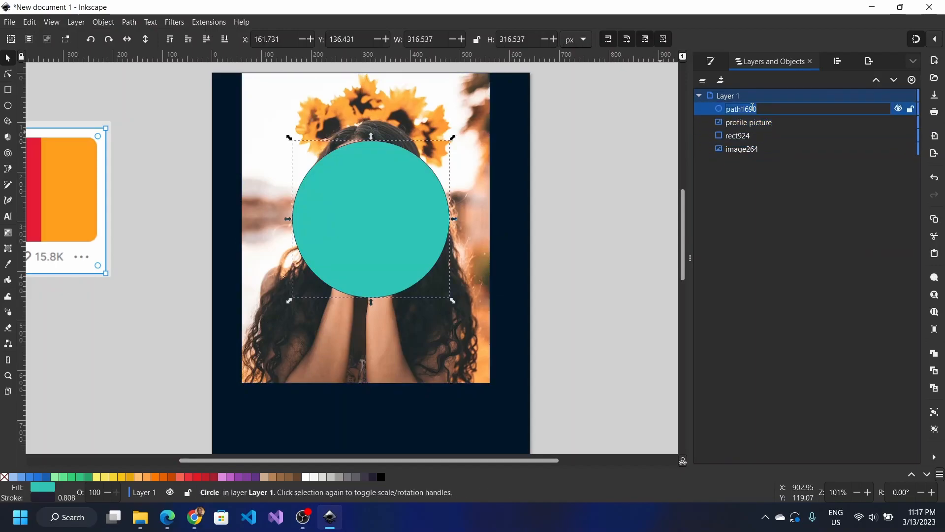
pyautogui.write('circle avatar')
pyautogui.press('Return')
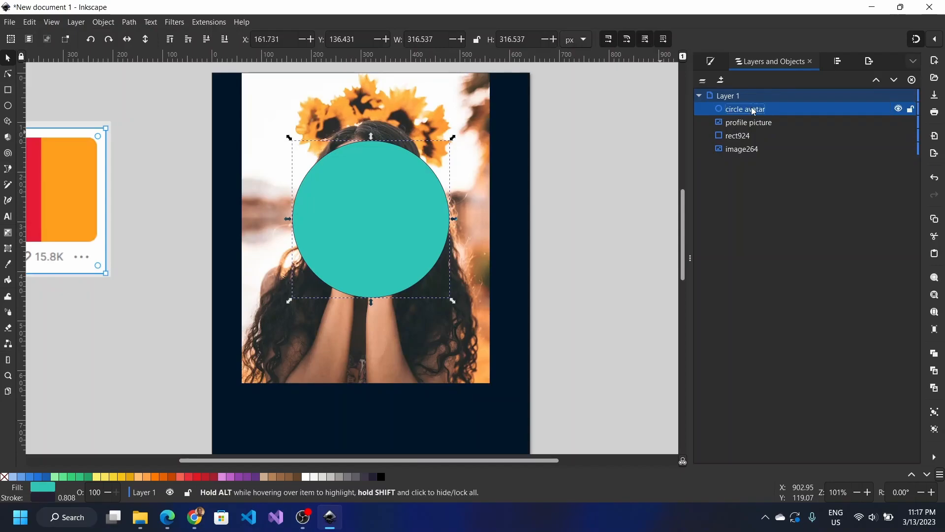
pyautogui.doubleClick(737, 135)
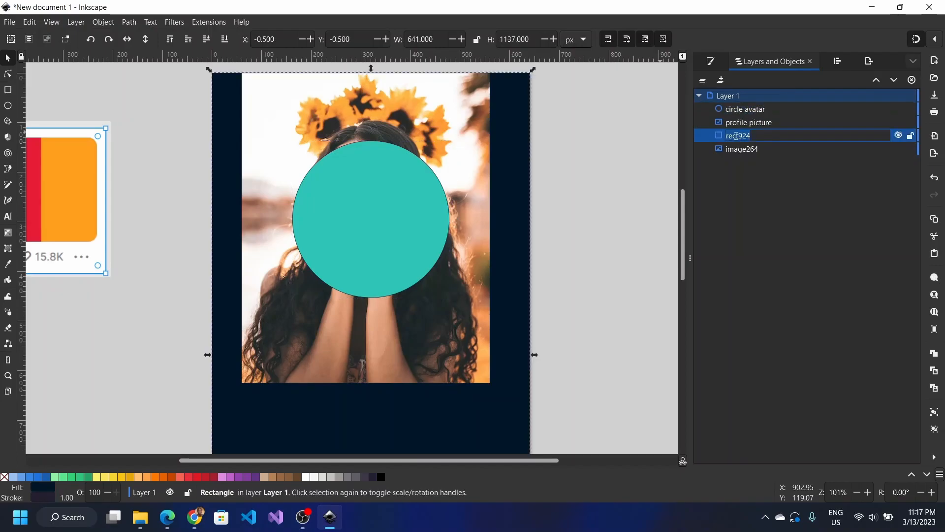
pyautogui.hotkey('ctrl', 'a')
pyautogui.write('background')
pyautogui.press('Return')
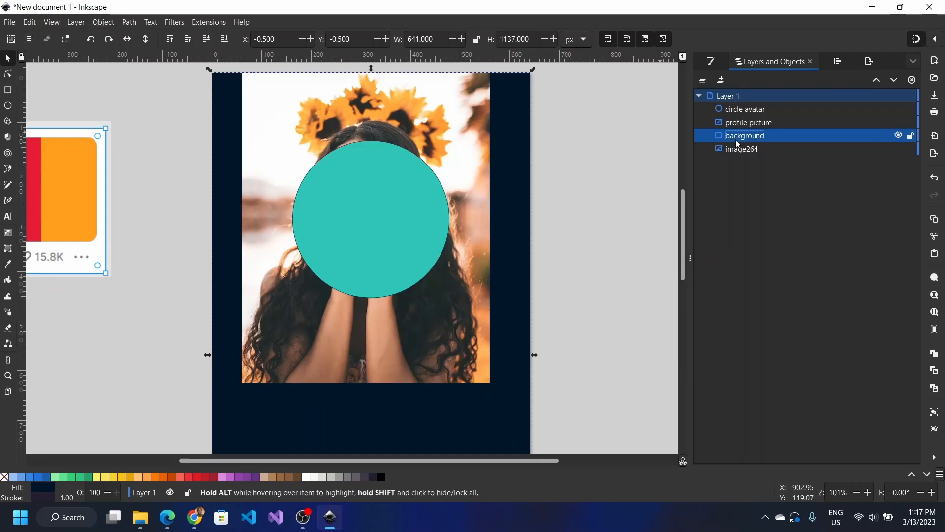
# Step: Rename the palette image 'colors' and select the teal circle on the page
pyautogui.click(736, 151)
pyautogui.doubleClick(737, 149)
pyautogui.write('c')
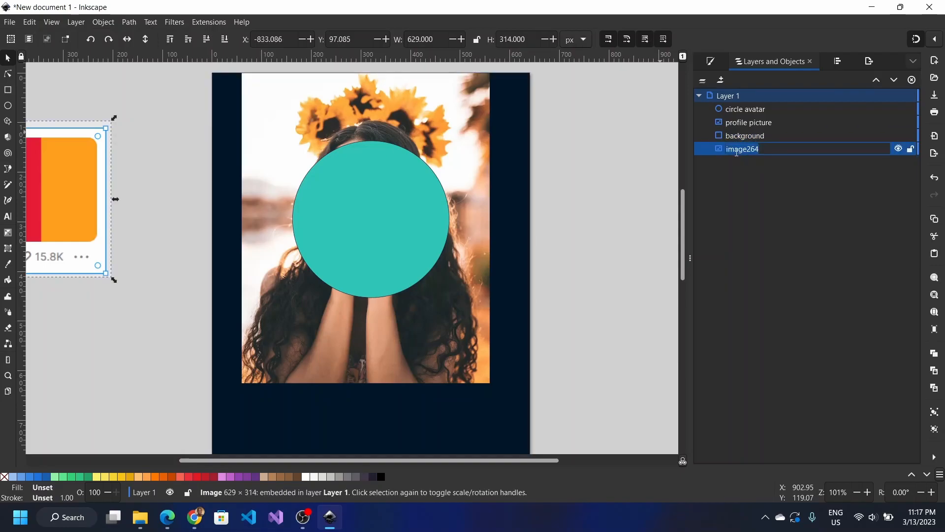
pyautogui.write('olors')
pyautogui.press('Return')
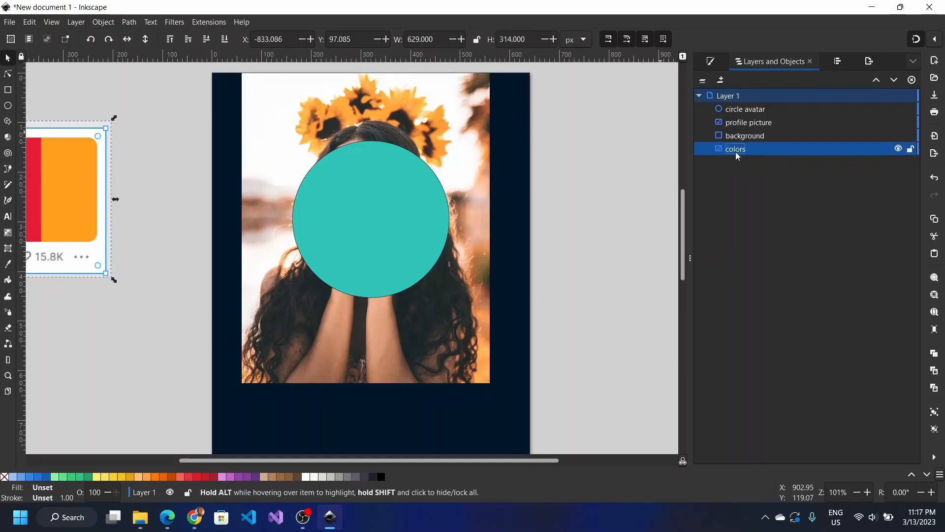
pyautogui.moveTo(734, 149); pyautogui.dragTo(719, 170)
pyautogui.click(329, 265)
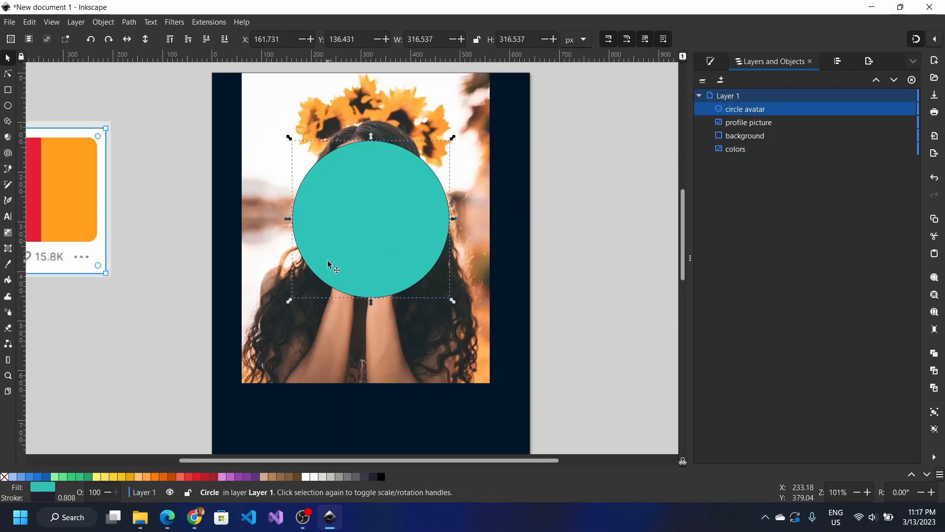
pyautogui.click(401, 117)
pyautogui.click(400, 119)
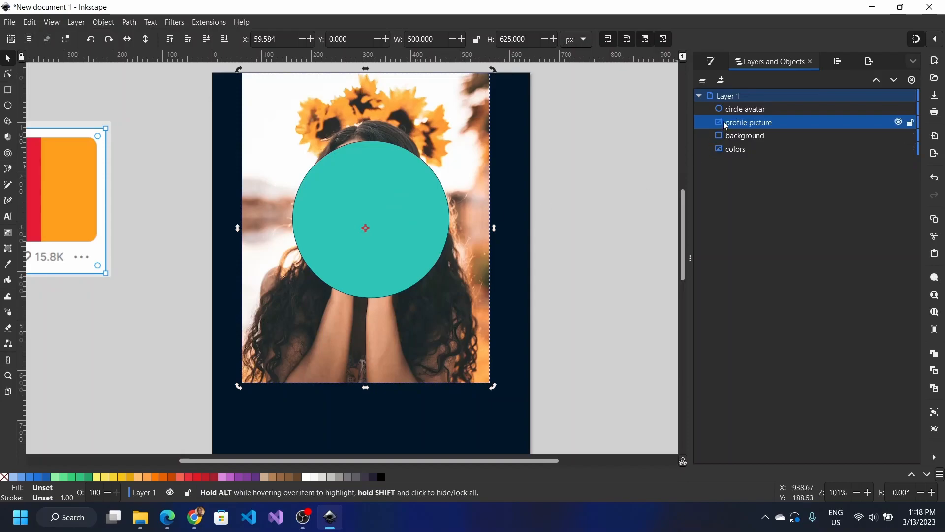
pyautogui.moveTo(723, 120); pyautogui.dragTo(745, 122)
pyautogui.keyDown('shift'); pyautogui.click(340, 190); pyautogui.keyUp('shift')
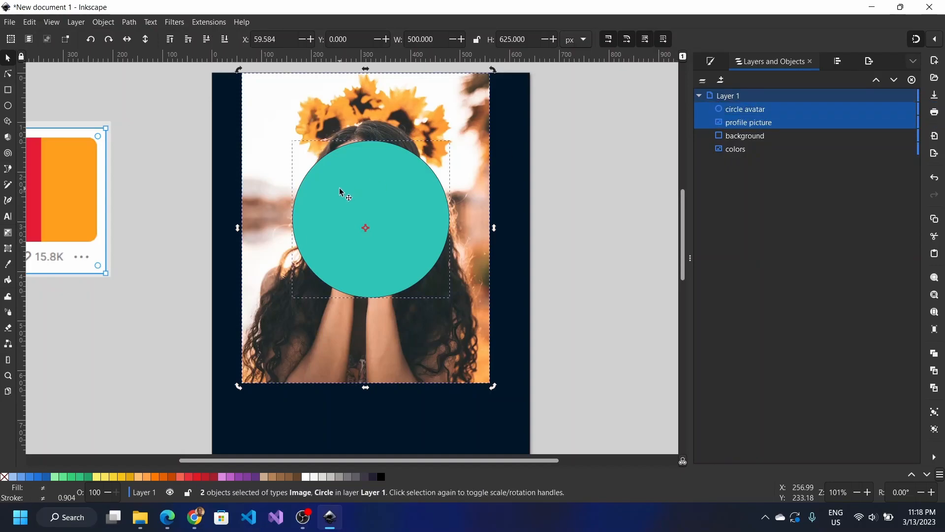
pyautogui.rightClick(341, 193)
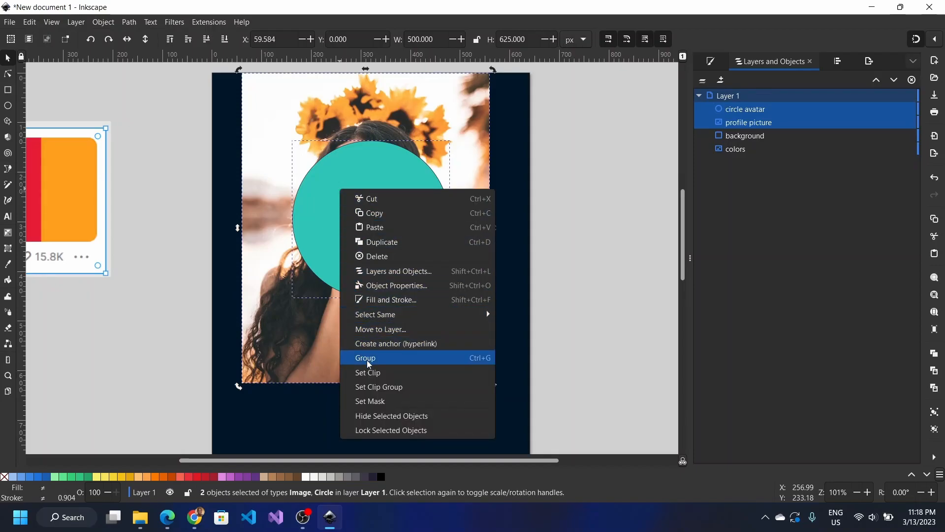
pyautogui.click(280, 299)
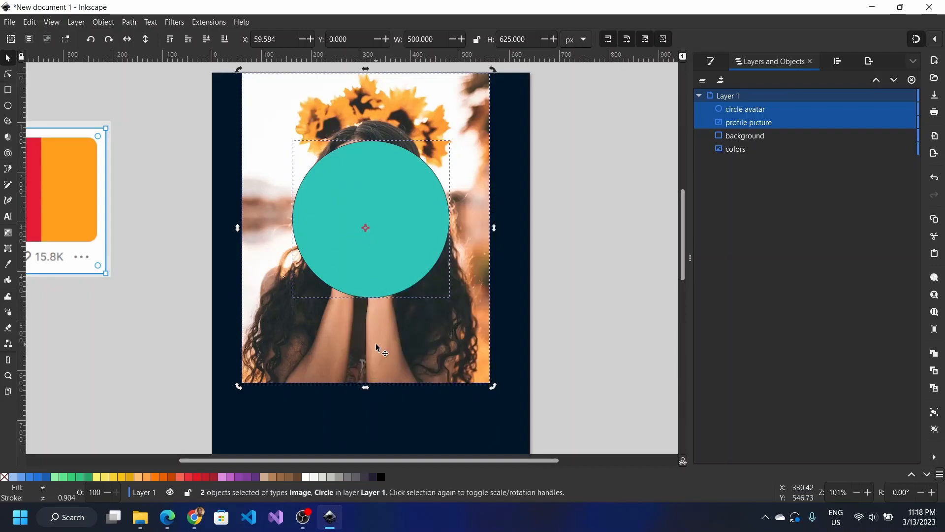
pyautogui.press('Escape')
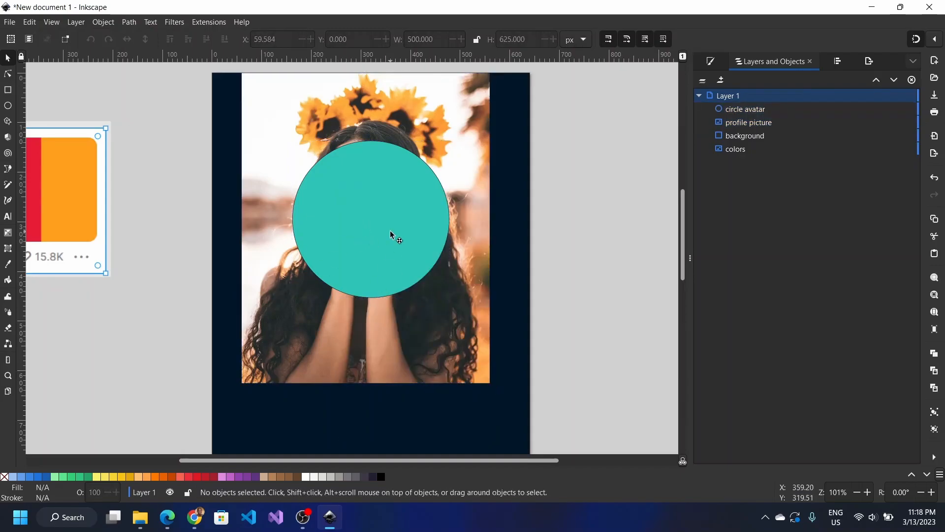
pyautogui.click(390, 231)
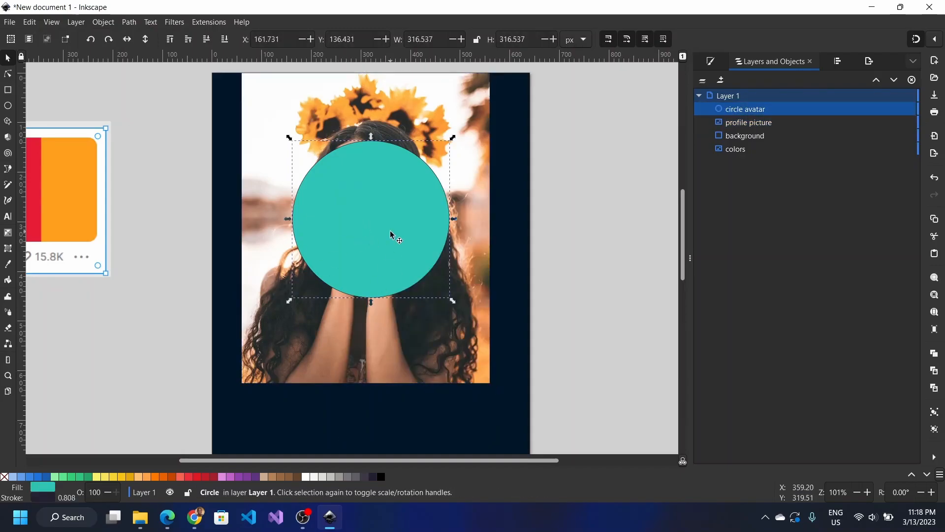
# Step: Lower the teal circle's alpha to 62 and scale the photo to about 383×479 px with the face inside the circle
pyautogui.click(711, 62)
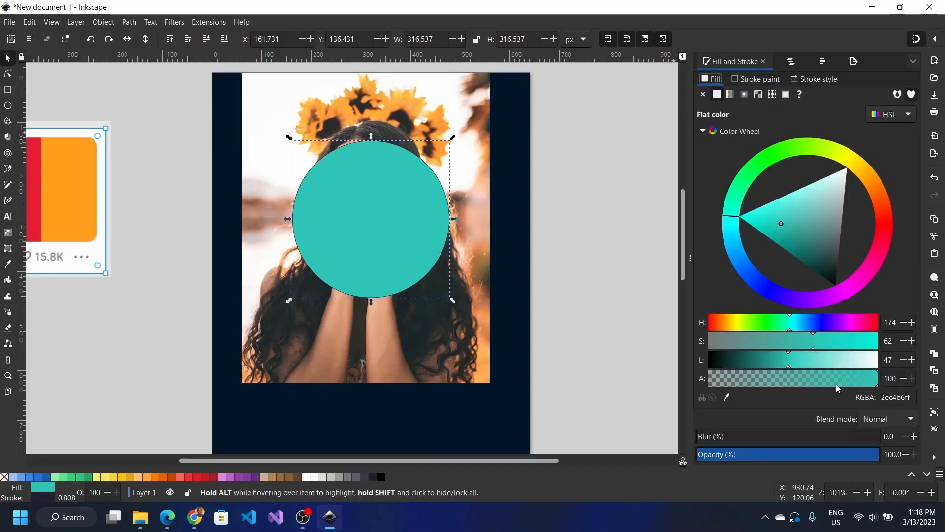
pyautogui.moveTo(832, 378); pyautogui.dragTo(814, 382)
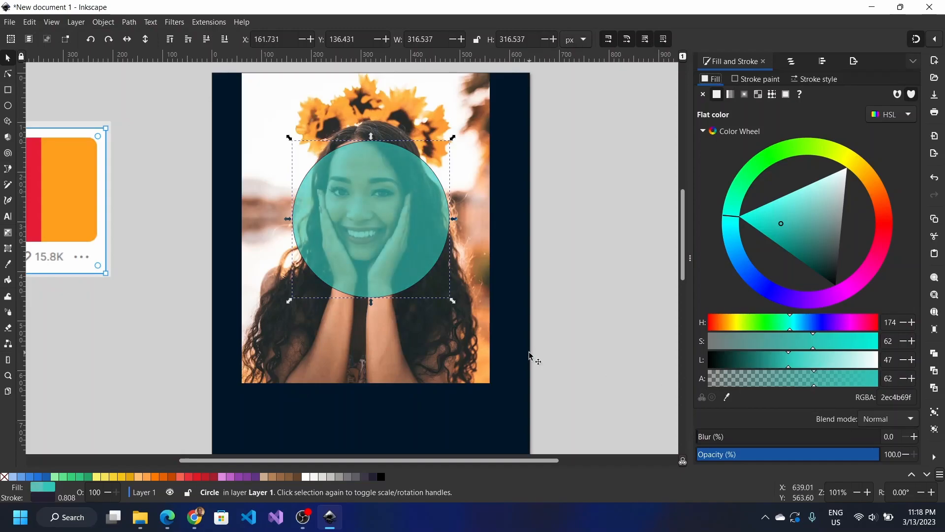
pyautogui.click(456, 353)
pyautogui.moveTo(456, 353); pyautogui.dragTo(458, 378)
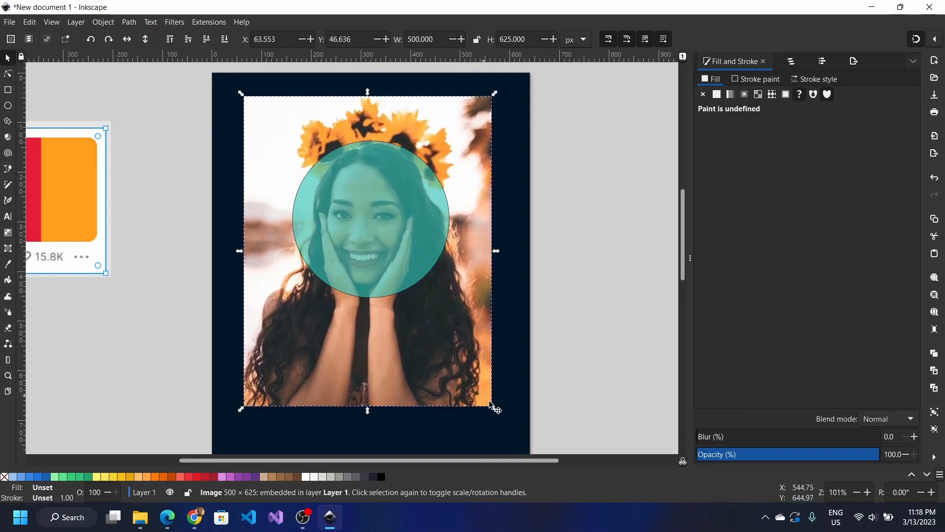
pyautogui.moveTo(495, 408); pyautogui.dragTo(472, 384)
pyautogui.moveTo(428, 354); pyautogui.dragTo(427, 344)
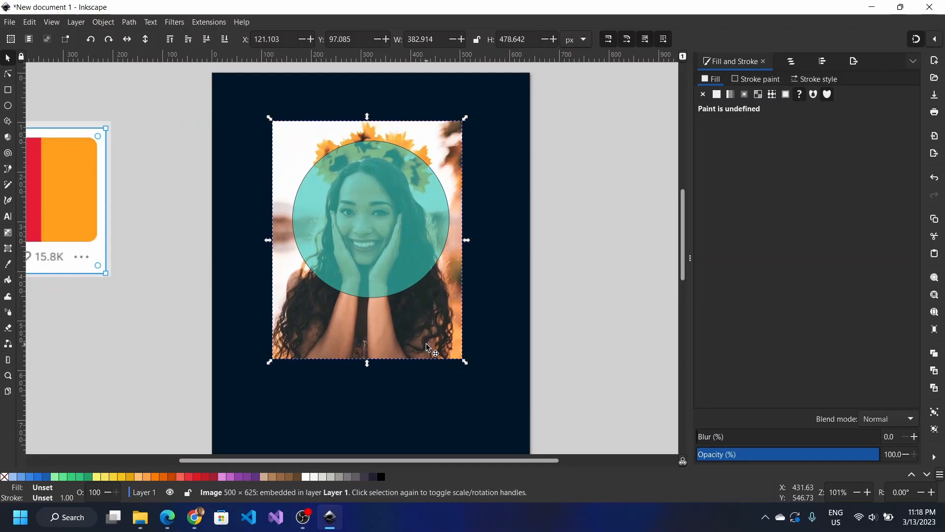
pyautogui.keyDown('shift'); pyautogui.click(378, 249); pyautogui.keyUp('shift')
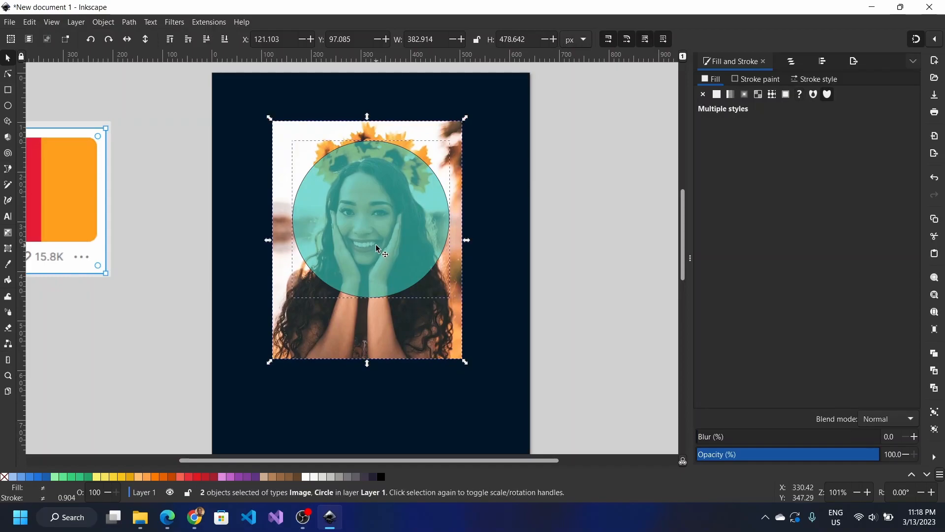
# Step: Set the circle as a clip on the sunflower portrait, making a round 315.73 px avatar, then select it
pyautogui.rightClick(378, 249)
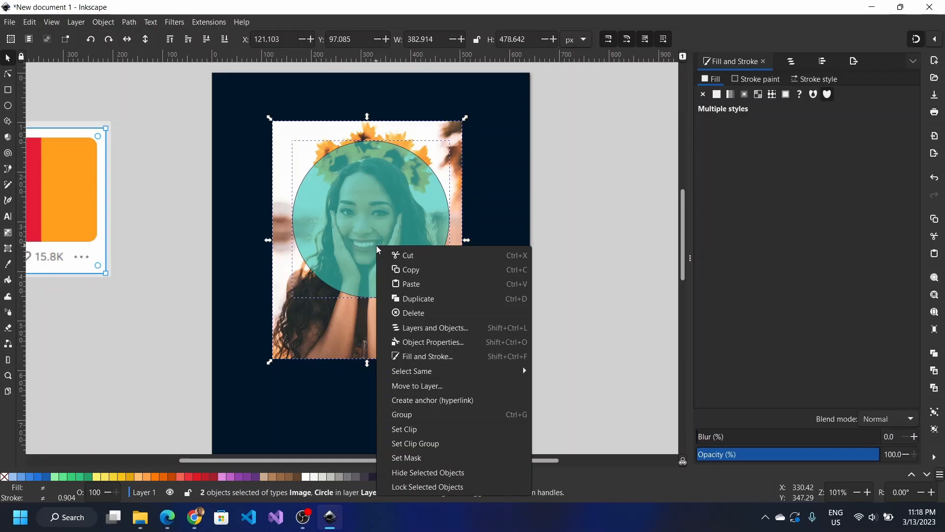
pyautogui.click(417, 433)
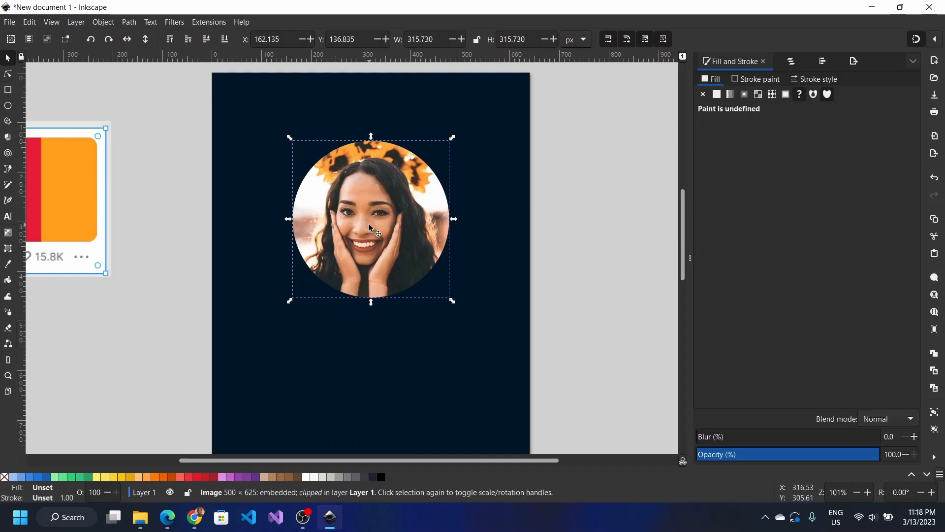
pyautogui.click(180, 233)
pyautogui.scroll(-1, 180, 233)
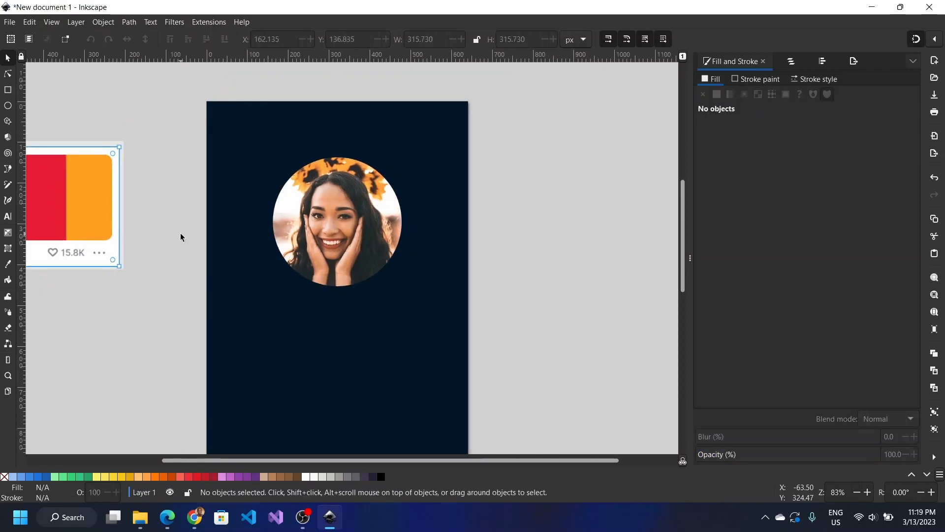
pyautogui.scroll(-1, 181, 233)
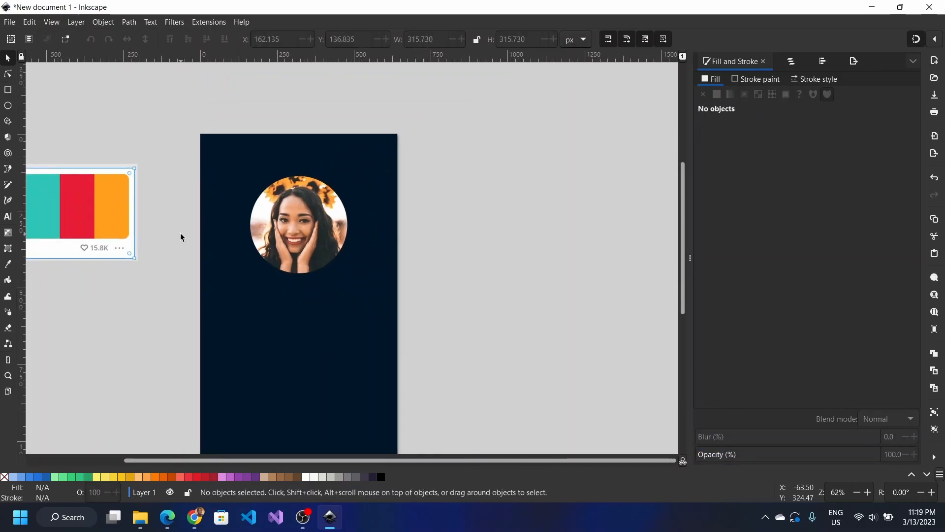
pyautogui.click(311, 211)
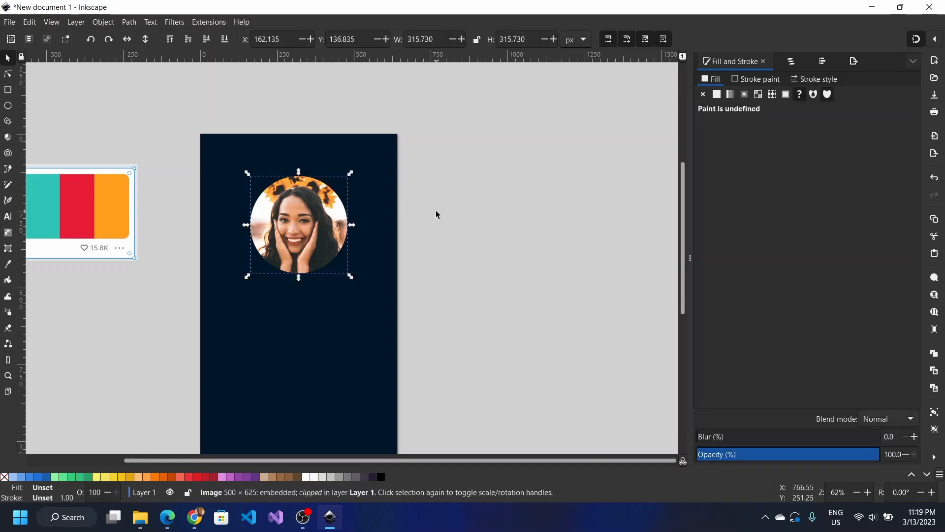
pyautogui.scroll(-4, 437, 214)
pyautogui.scroll(1, 437, 215)
pyautogui.hscroll(-4, 437, 215)
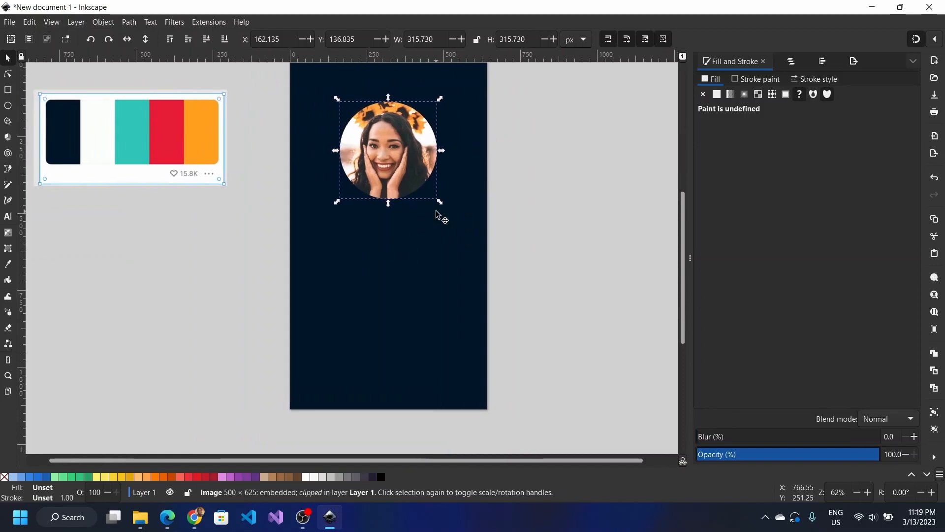
pyautogui.scroll(1, 438, 214)
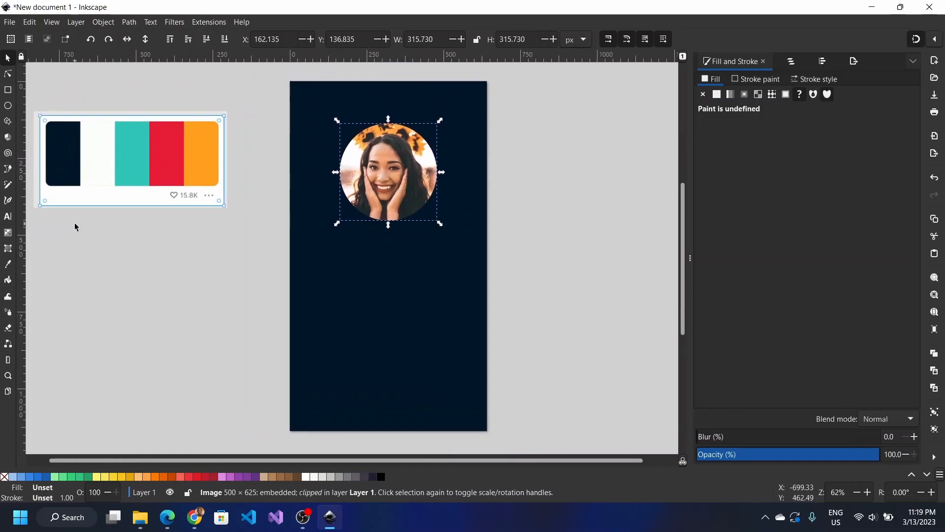
# Step: Start a text entry on the page and set the font size to 72
pyautogui.click(787, 62)
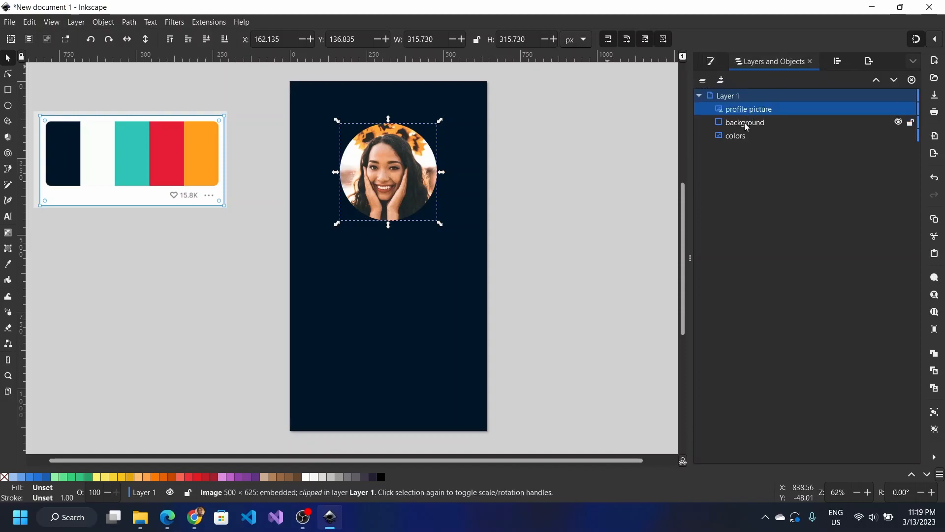
pyautogui.click(8, 217)
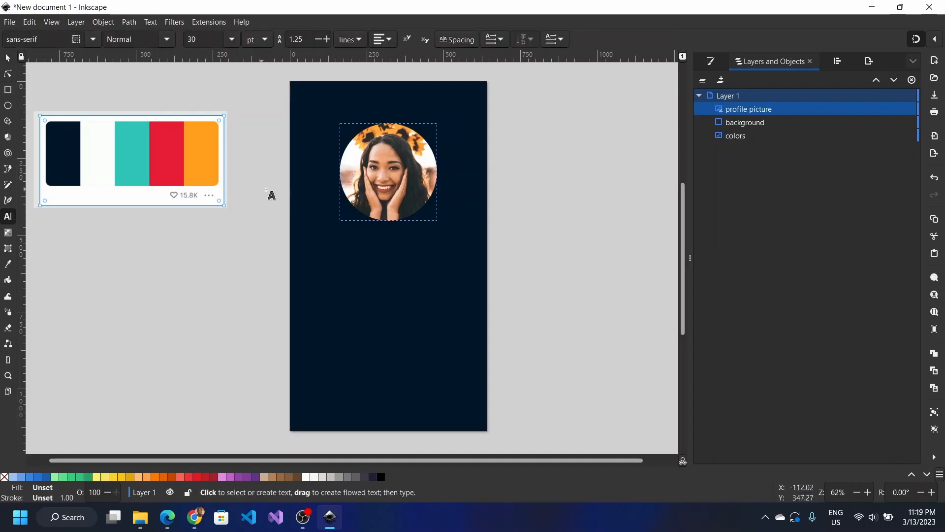
pyautogui.click(311, 256)
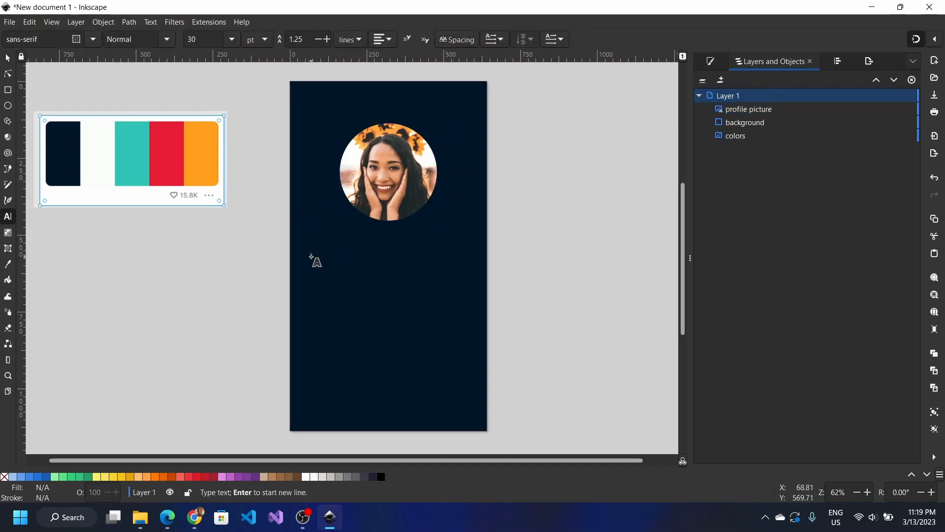
pyautogui.click(711, 60)
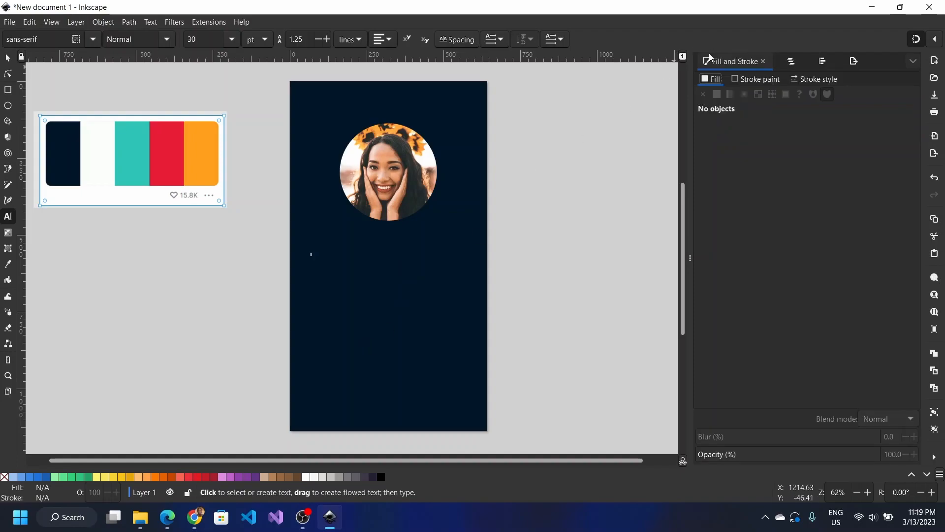
pyautogui.click(790, 61)
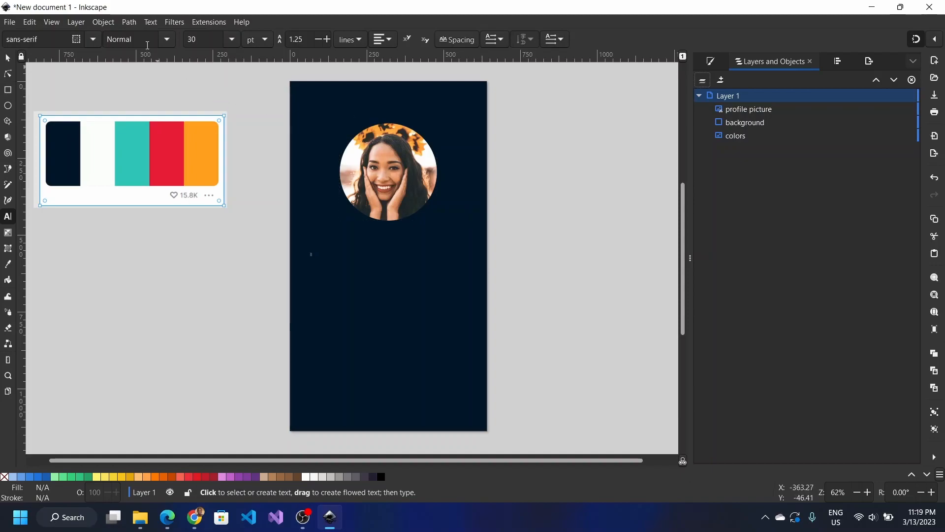
pyautogui.click(233, 39)
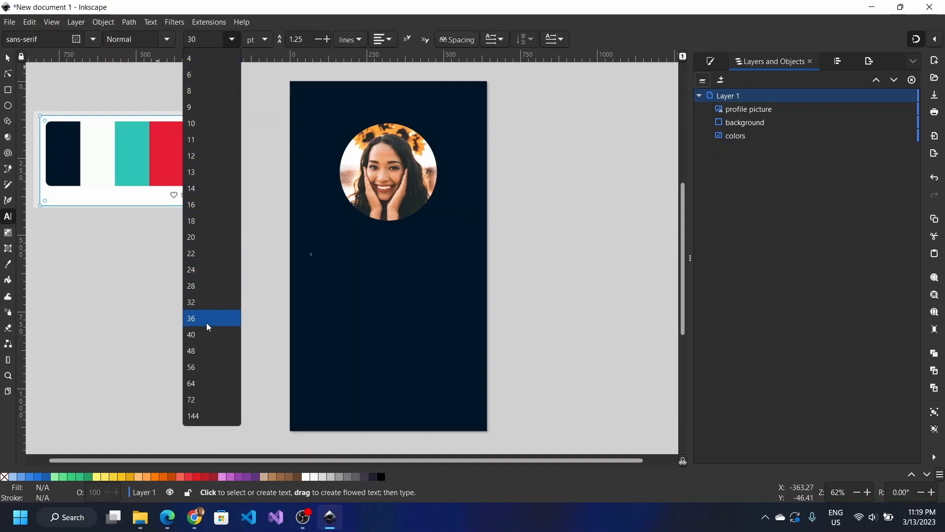
pyautogui.click(204, 399)
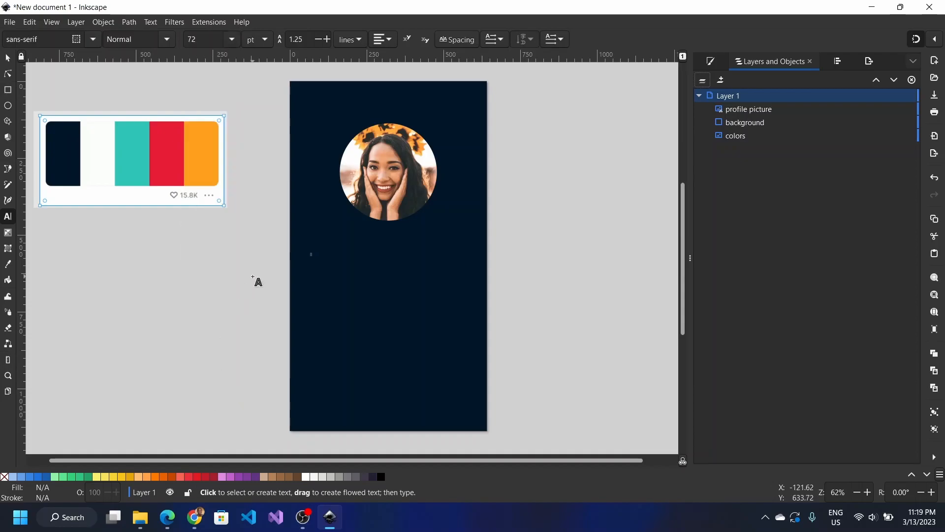
# Step: Undo an accidental move of the navy background and lock the background in the objects list
pyautogui.press('s')
pyautogui.hotkey('ctrl', 'a')
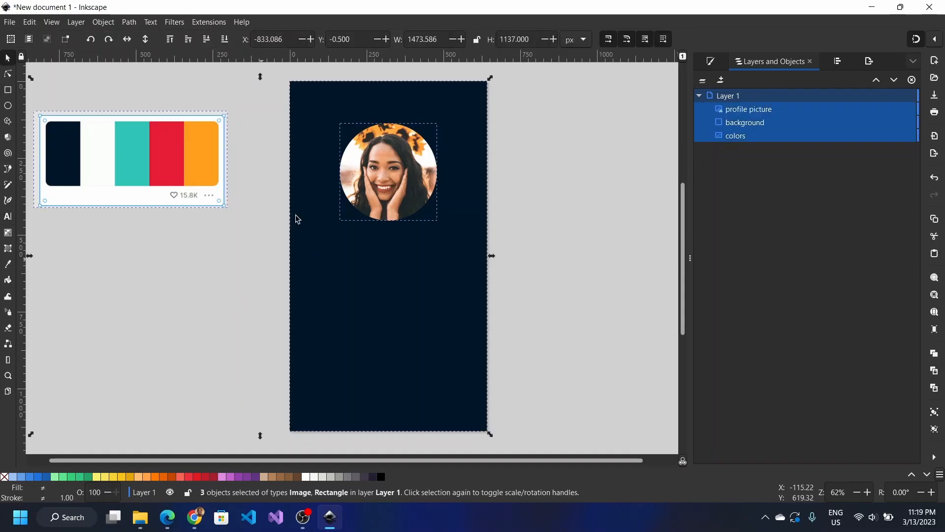
pyautogui.keyDown('shift'); pyautogui.click(329, 270); pyautogui.keyUp('shift')
pyautogui.moveTo(317, 248); pyautogui.dragTo(306, 231)
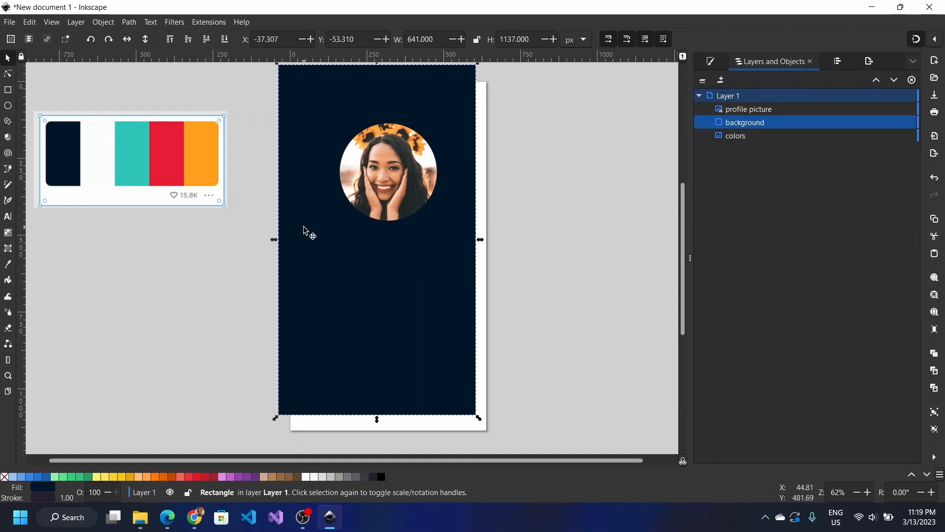
pyautogui.hotkey('ctrl', 'z')
pyautogui.press('t')
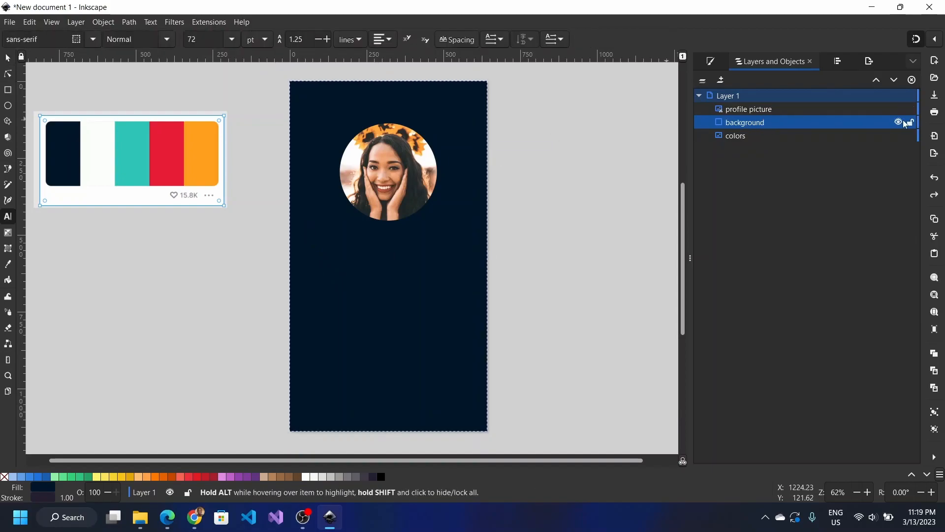
pyautogui.click(911, 124)
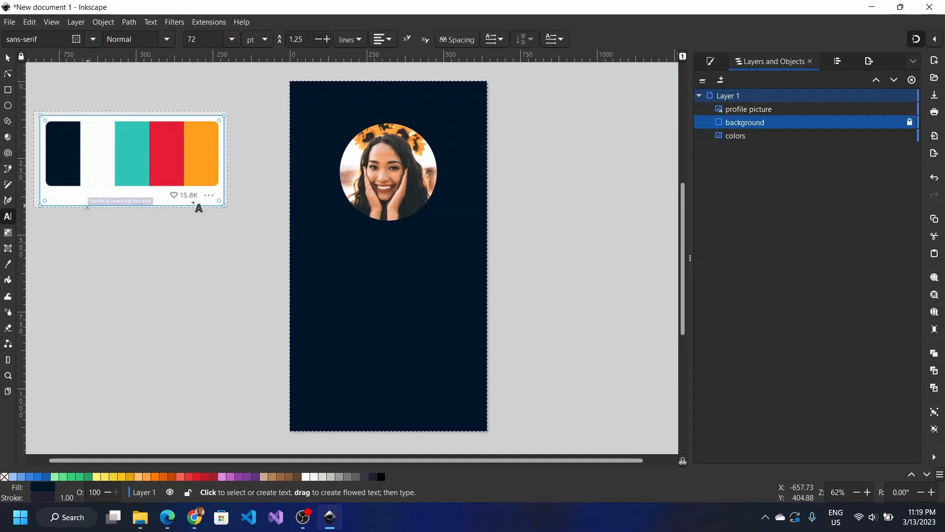
# Step: Place a two-letter text left of the page, size it to 72 pt and remove its stroke
pyautogui.click(311, 270)
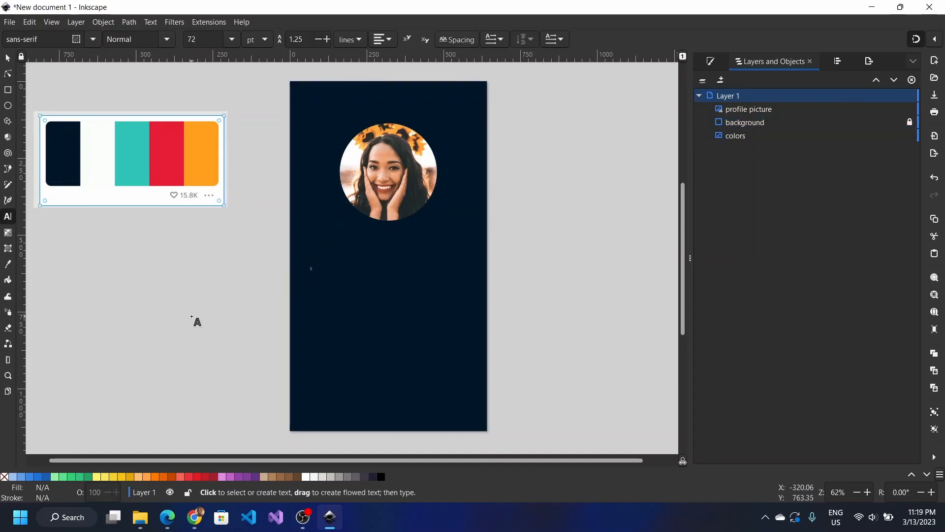
pyautogui.click(130, 291)
pyautogui.write('Hi')
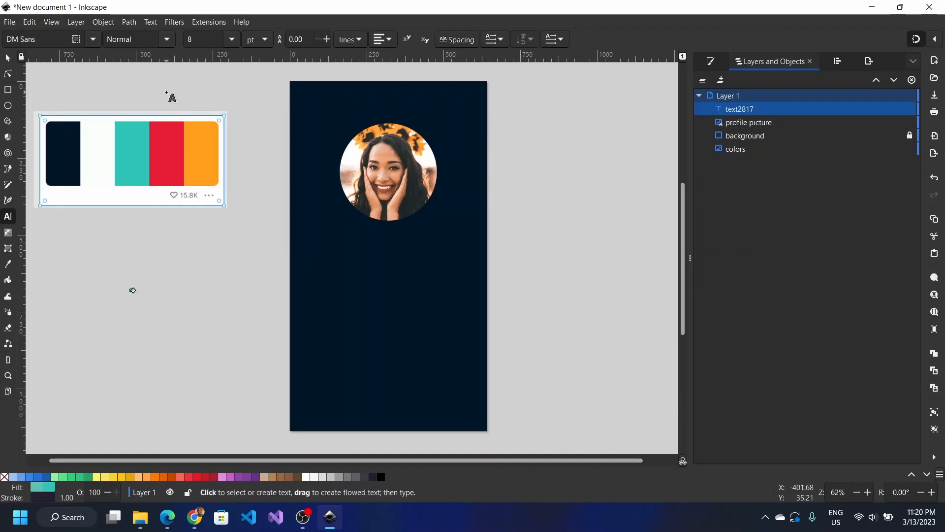
pyautogui.click(232, 40)
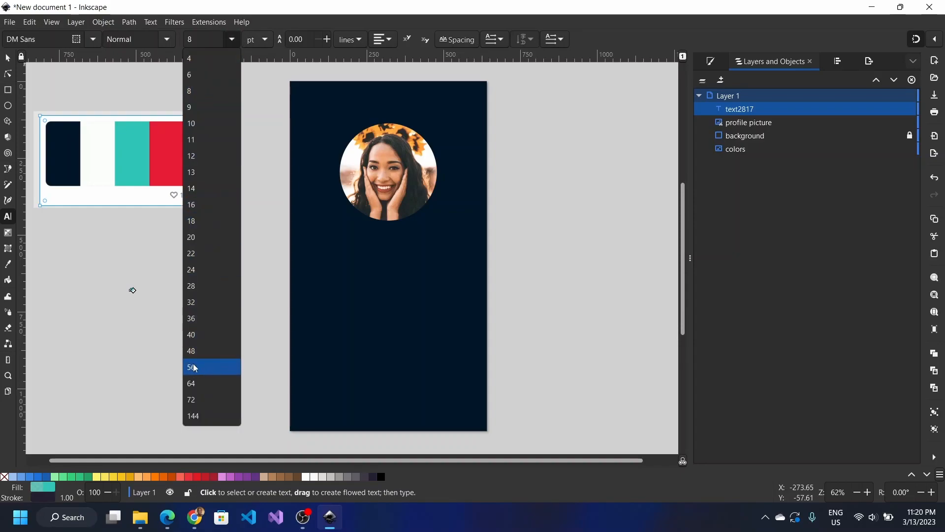
pyautogui.click(192, 400)
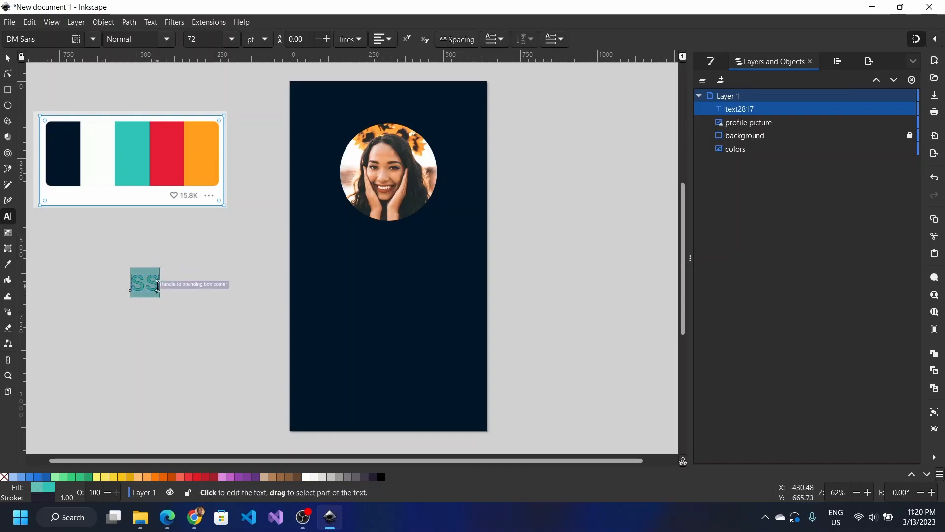
pyautogui.scroll(4, 158, 286)
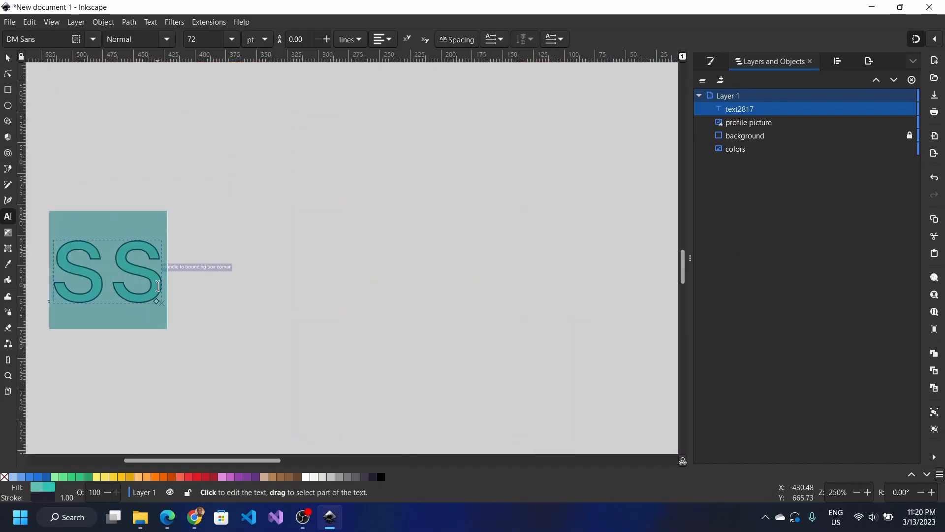
pyautogui.keyDown('shift'); pyautogui.click(5, 477); pyautogui.keyUp('shift')
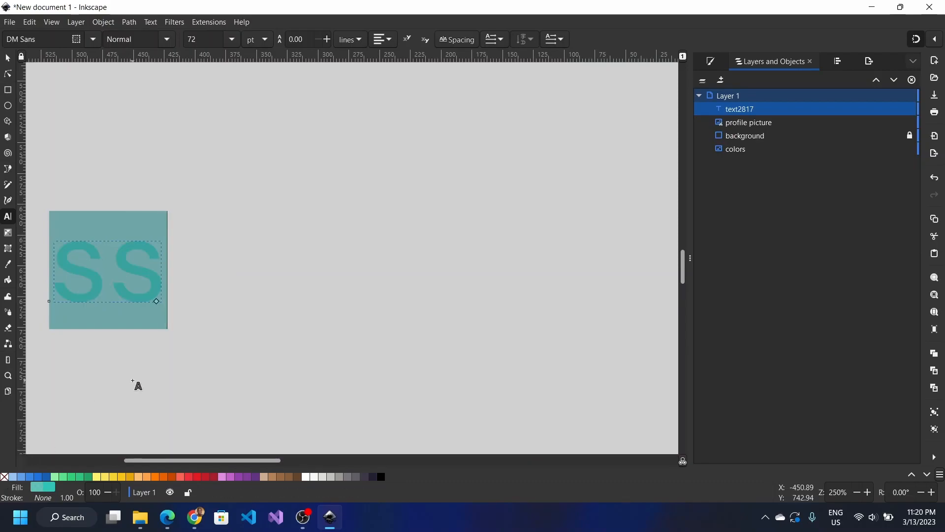
pyautogui.scroll(-3, 135, 383)
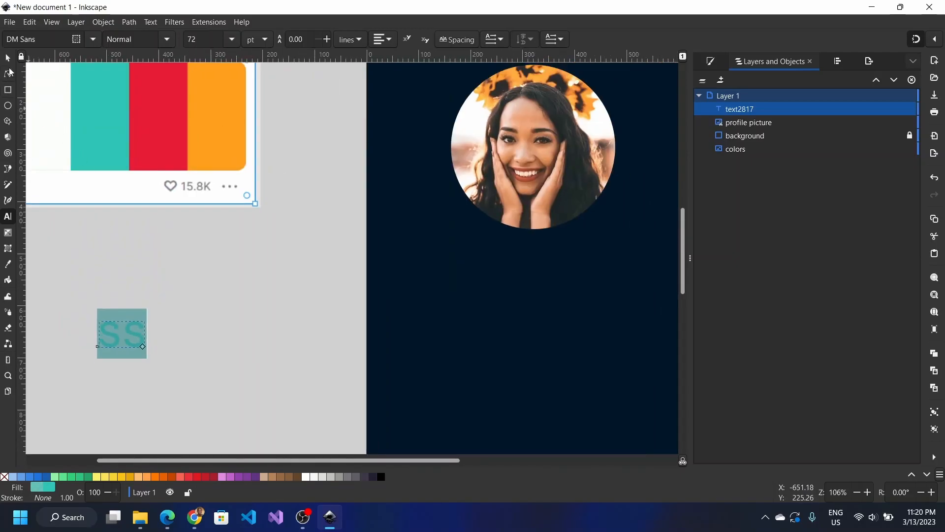
# Step: Move the SS text onto the navy page and name its object 'name'
pyautogui.click(8, 59)
pyautogui.moveTo(127, 349); pyautogui.dragTo(460, 272)
pyautogui.scroll(-2, 458, 266)
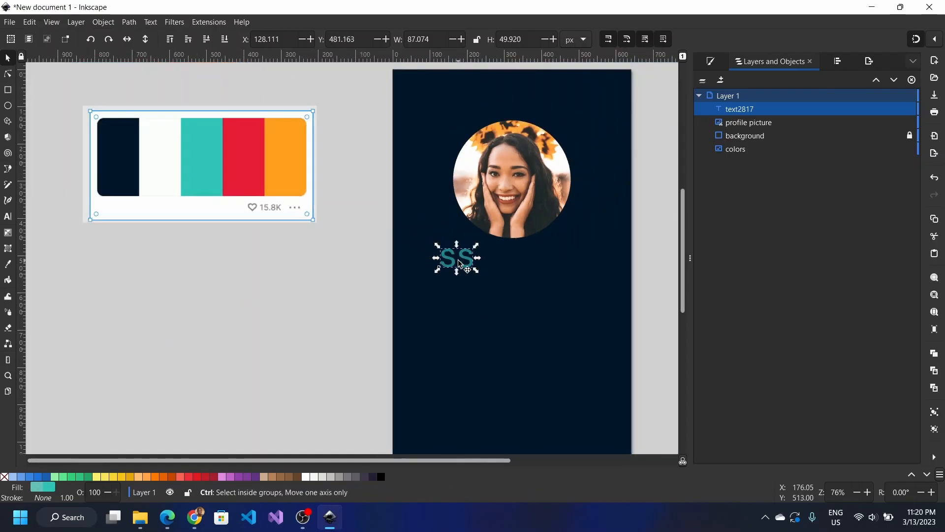
pyautogui.doubleClick(744, 110)
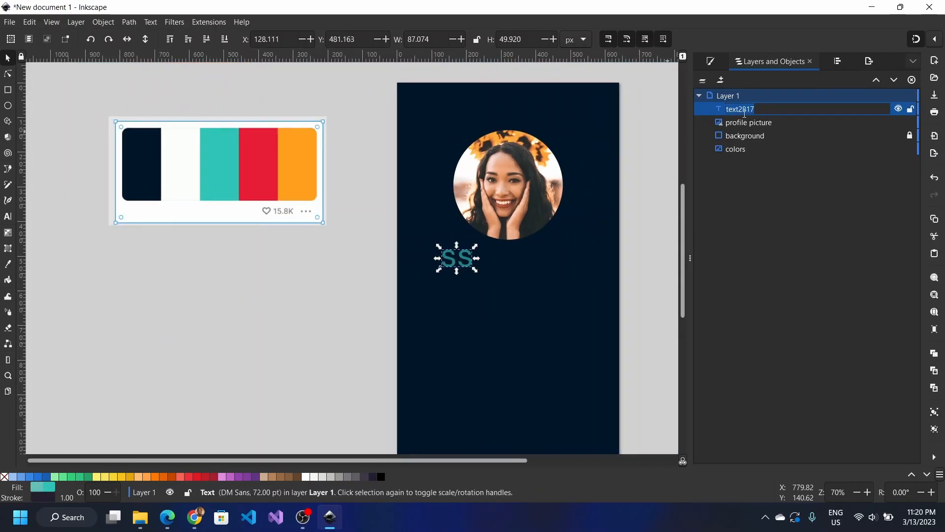
pyautogui.write('name')
pyautogui.press('Return')
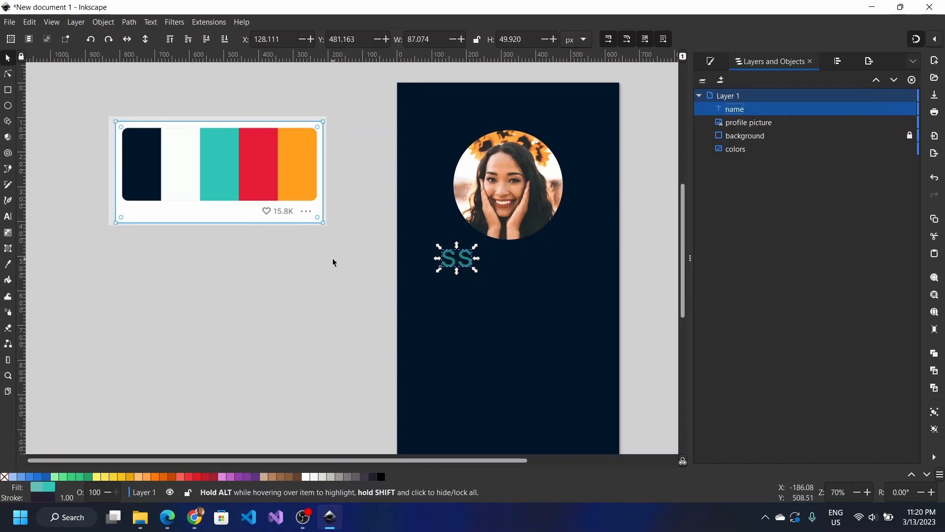
# Step: Fill the SS text with the palette's teal
pyautogui.click(711, 63)
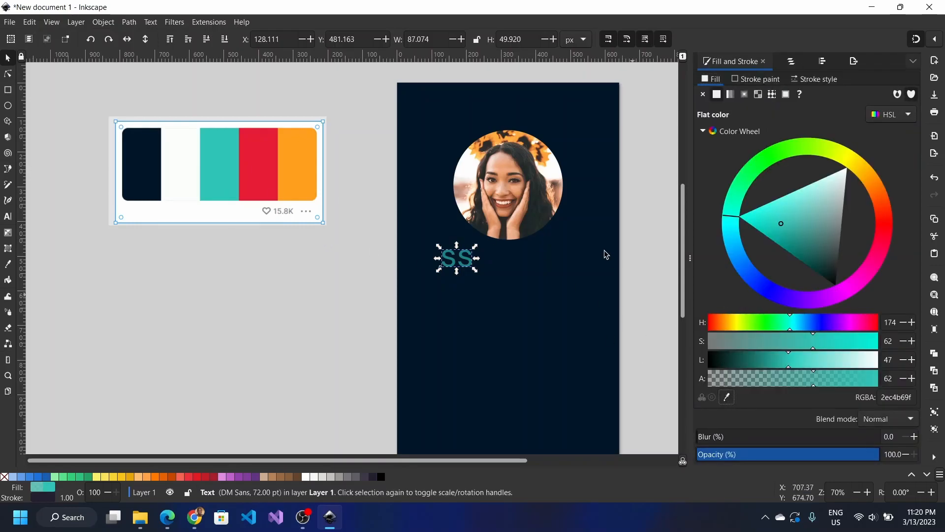
pyautogui.click(727, 397)
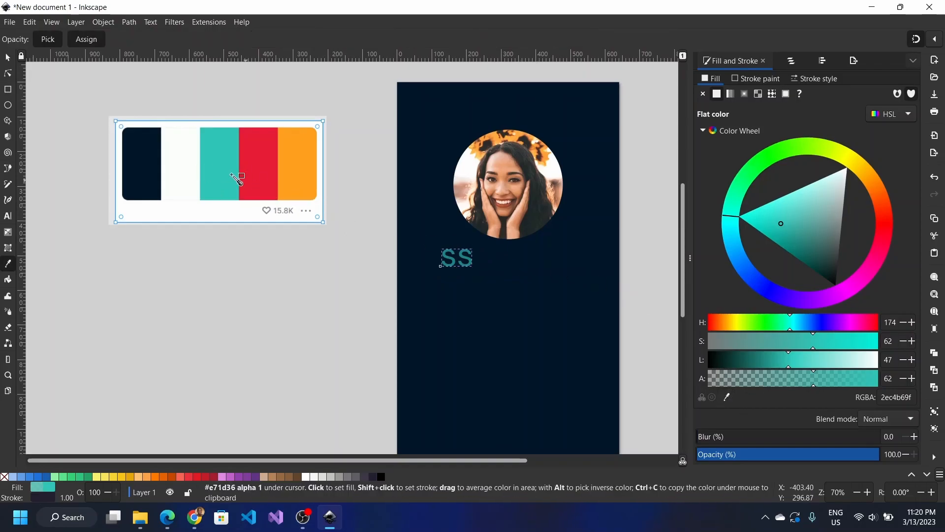
pyautogui.click(216, 168)
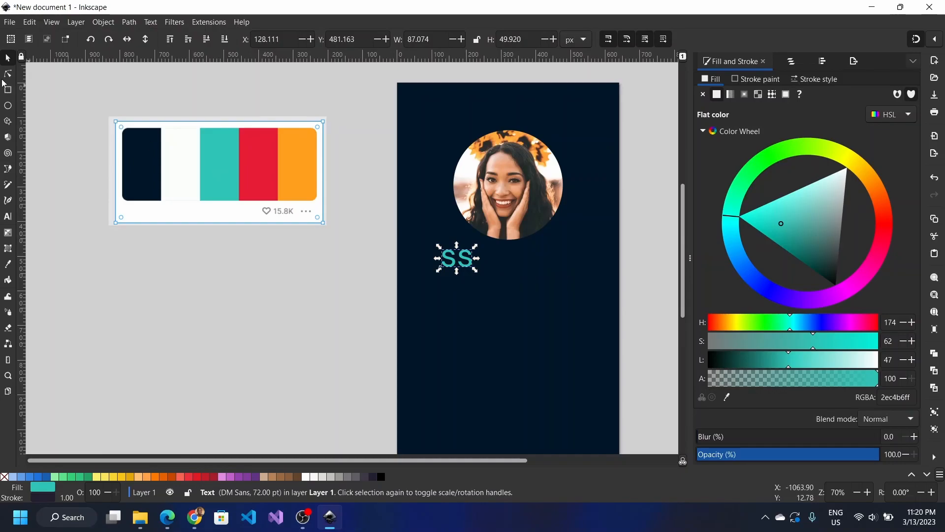
pyautogui.click(453, 257)
pyautogui.moveTo(453, 257); pyautogui.dragTo(454, 274)
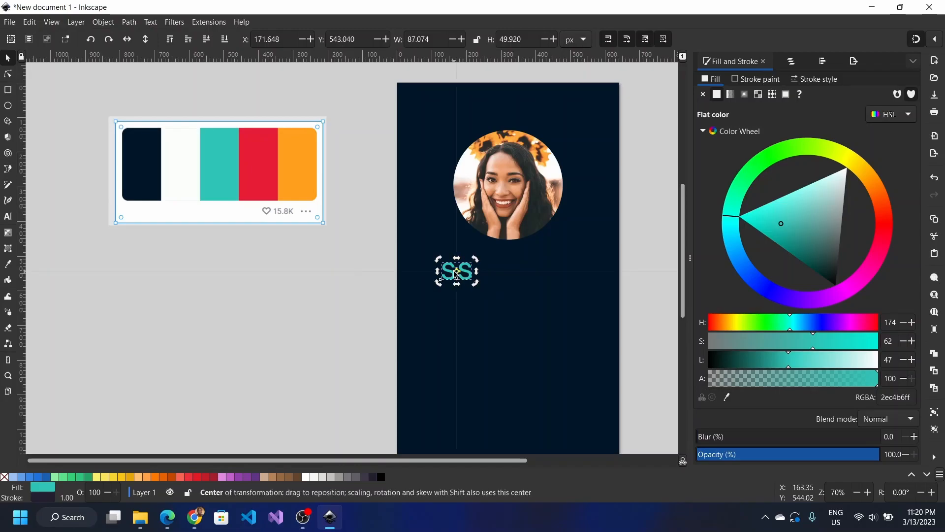
pyautogui.doubleClick(455, 272)
pyautogui.doubleClick(454, 271)
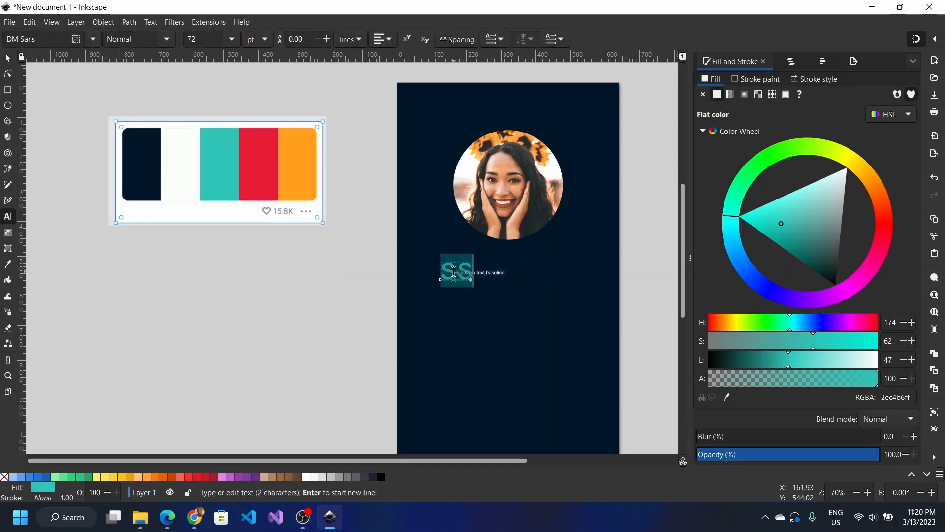
pyautogui.hotkey('ctrl', 'a')
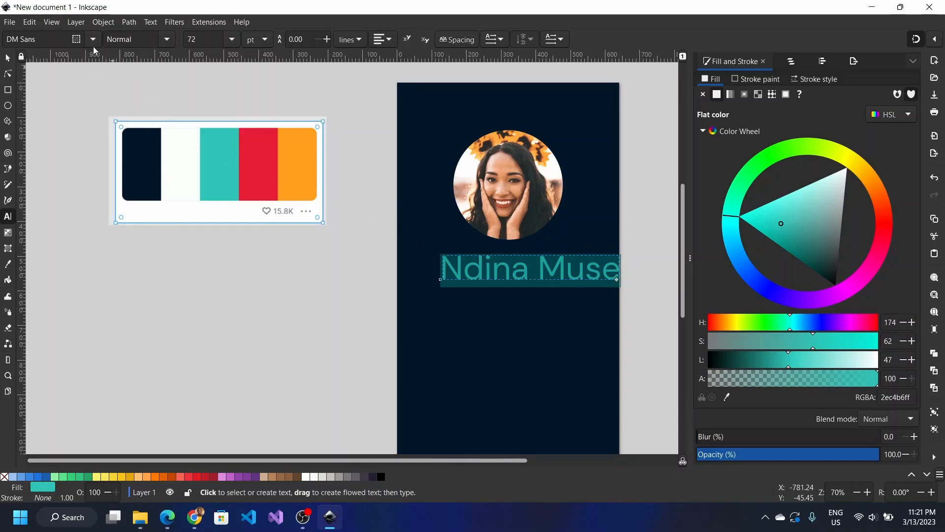
pyautogui.moveTo(194, 518)
pyautogui.click(195, 517)
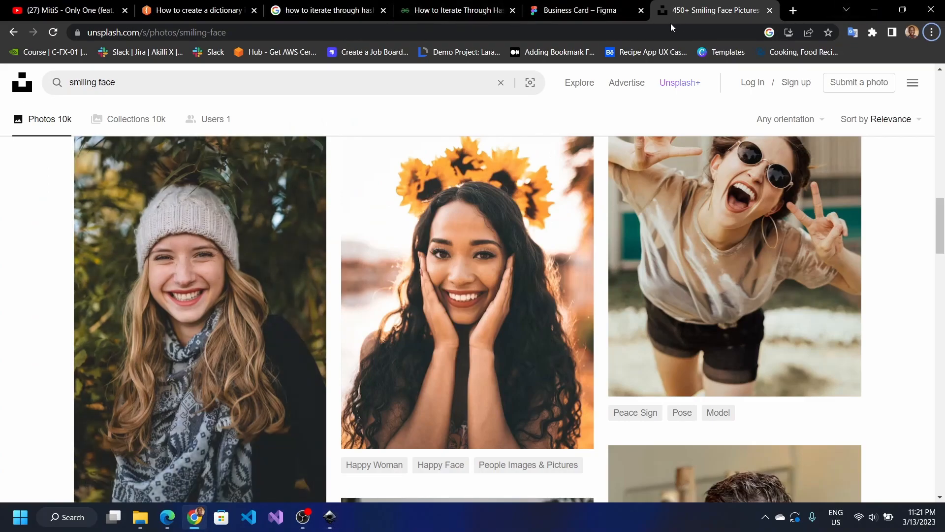
# Step: Search for Google Fonts in a new tab, open the DM Sans font page, then return to Inkscape
pyautogui.click(797, 15)
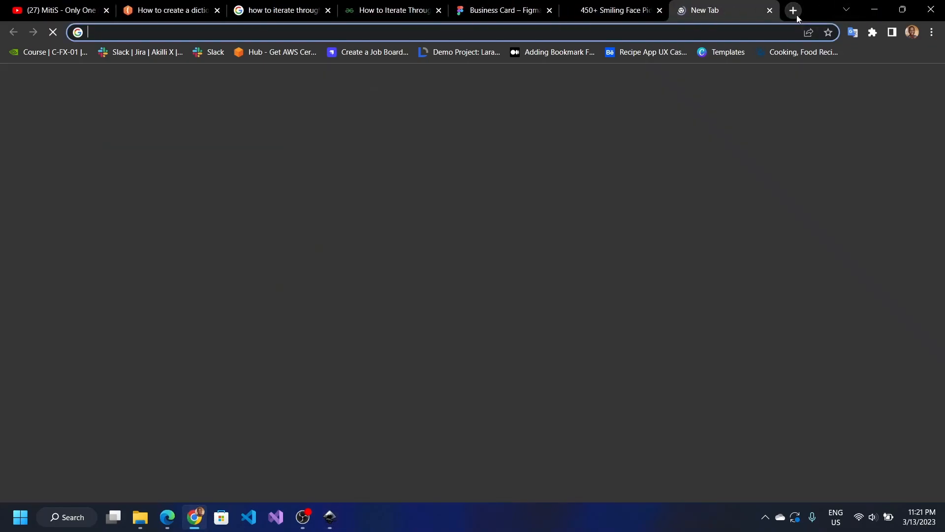
pyautogui.write('google fonts')
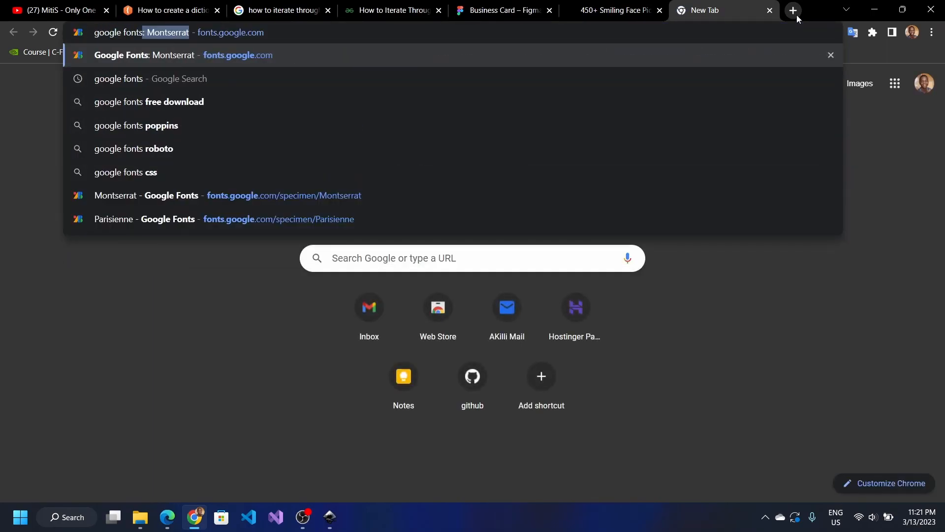
pyautogui.press('Delete')
pyautogui.press('Return')
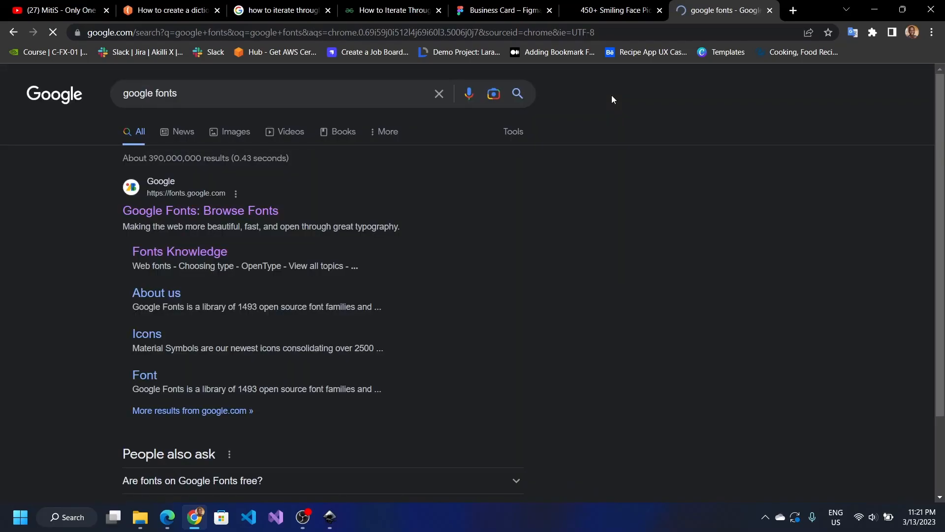
pyautogui.click(196, 209)
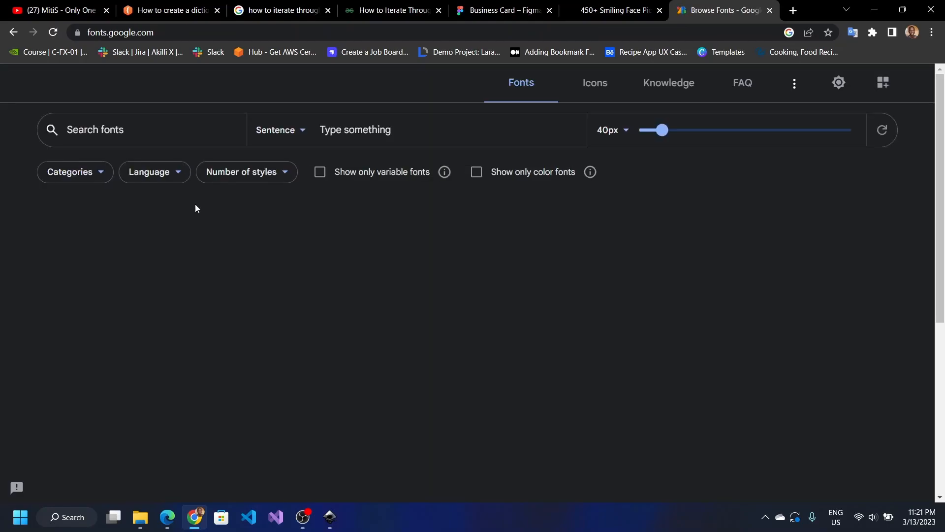
pyautogui.click(185, 133)
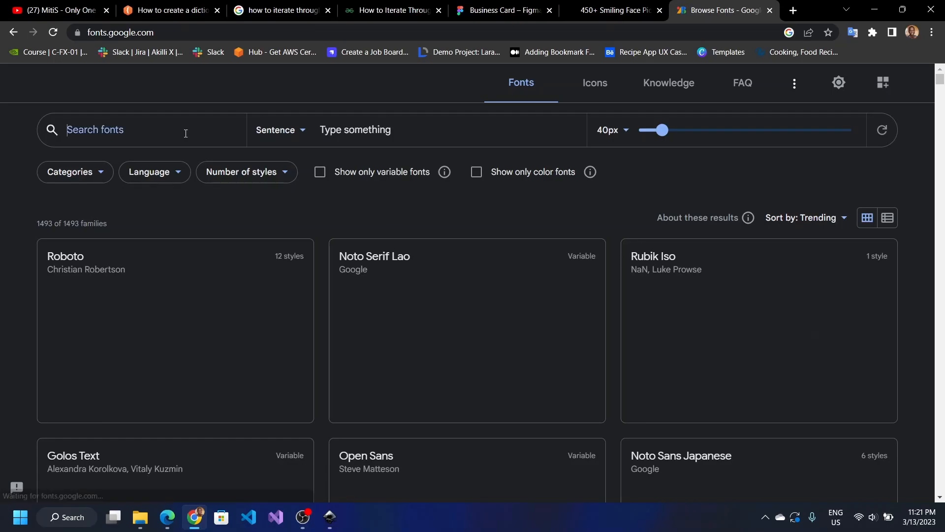
pyautogui.write('dm sans')
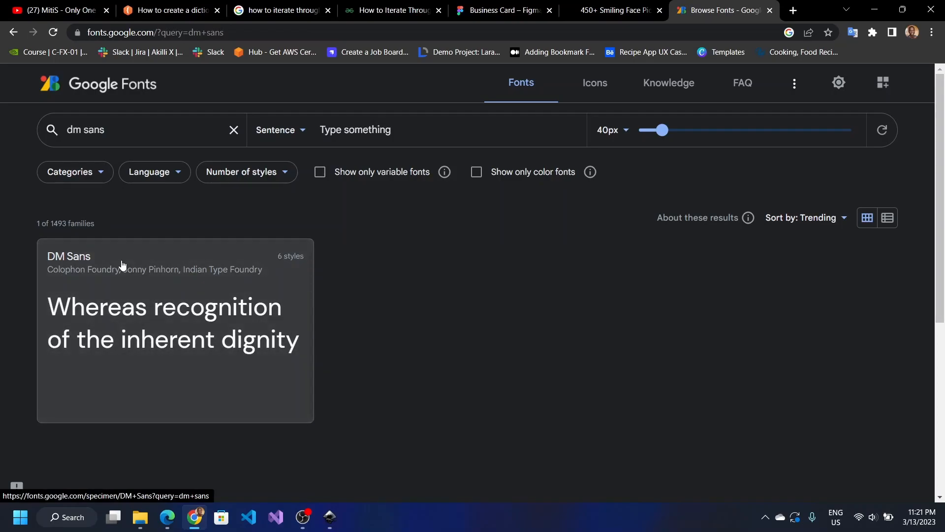
pyautogui.click(122, 265)
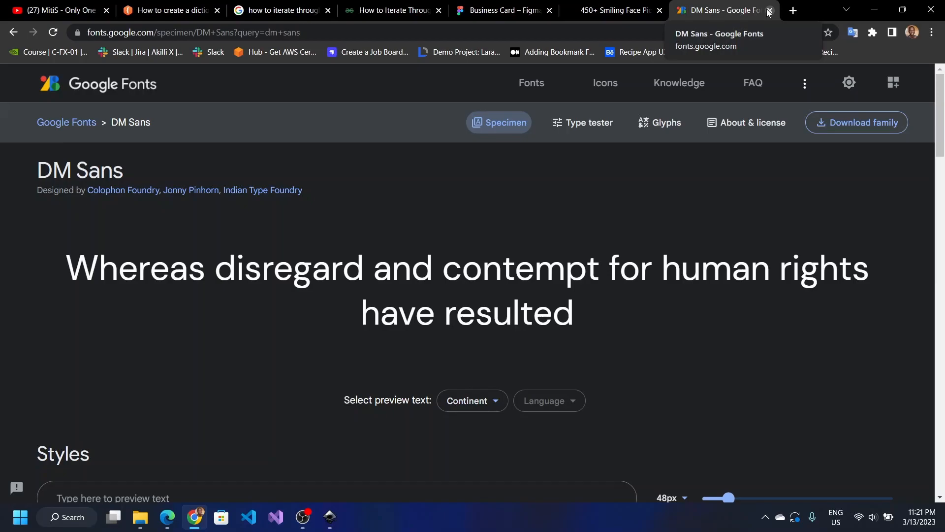
pyautogui.hotkey('alt', 'Tab')
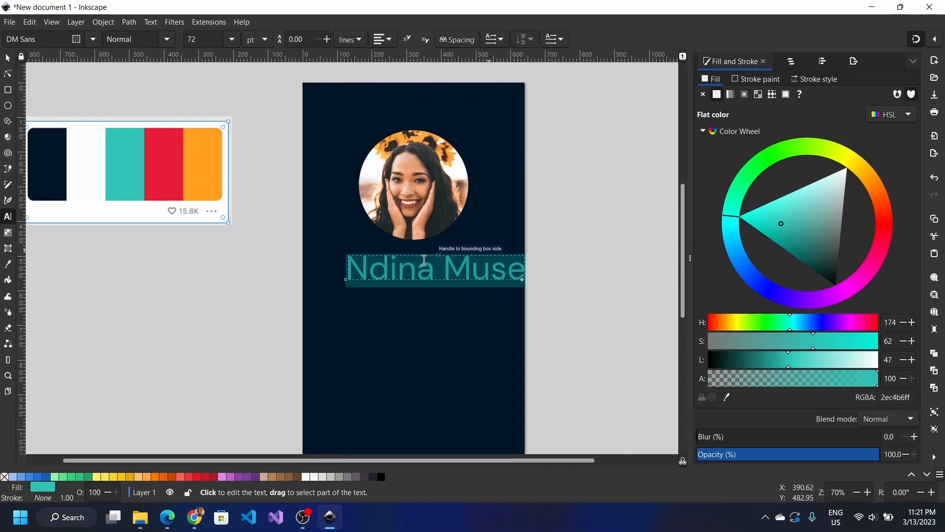
pyautogui.click(6, 58)
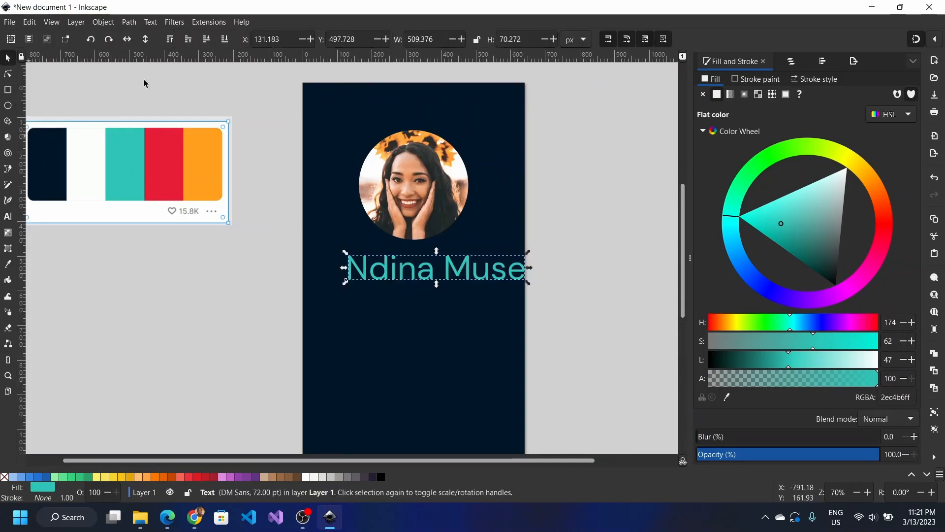
pyautogui.moveTo(474, 277); pyautogui.dragTo(452, 277)
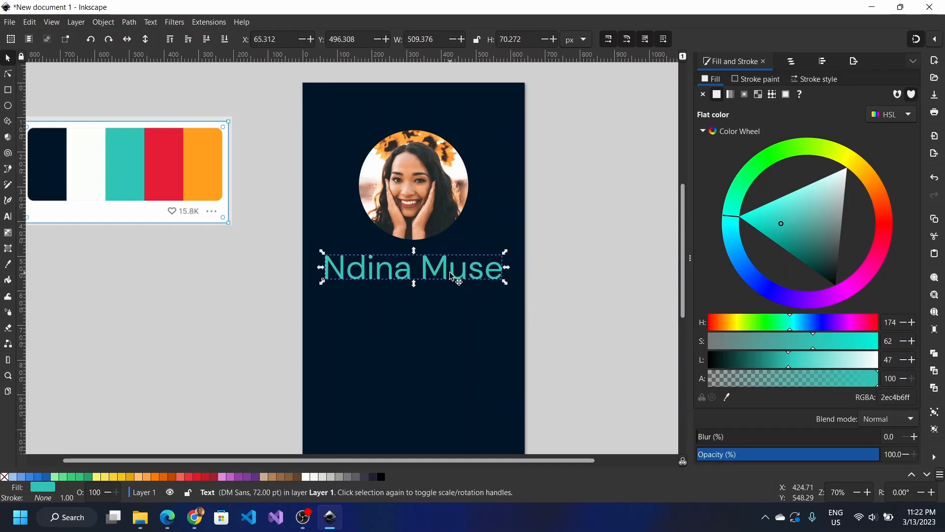
pyautogui.tripleClick(452, 276)
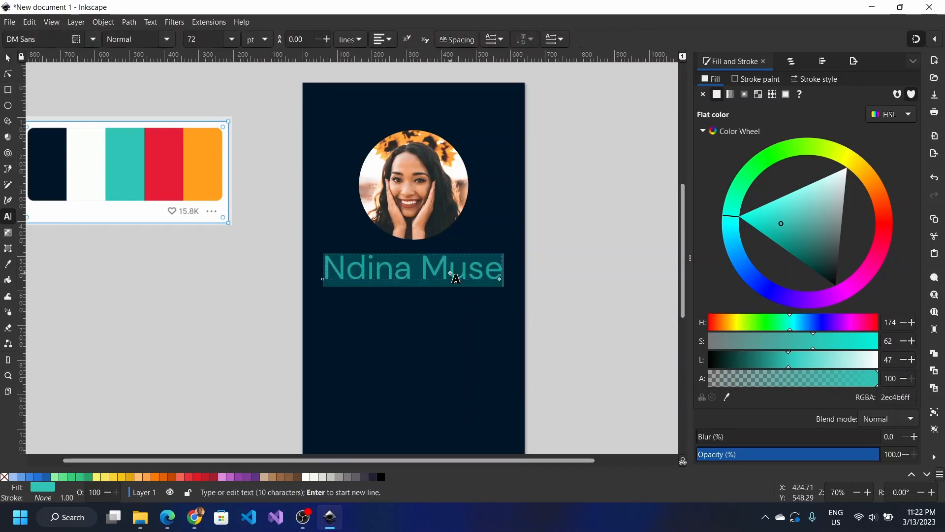
pyautogui.click(191, 39)
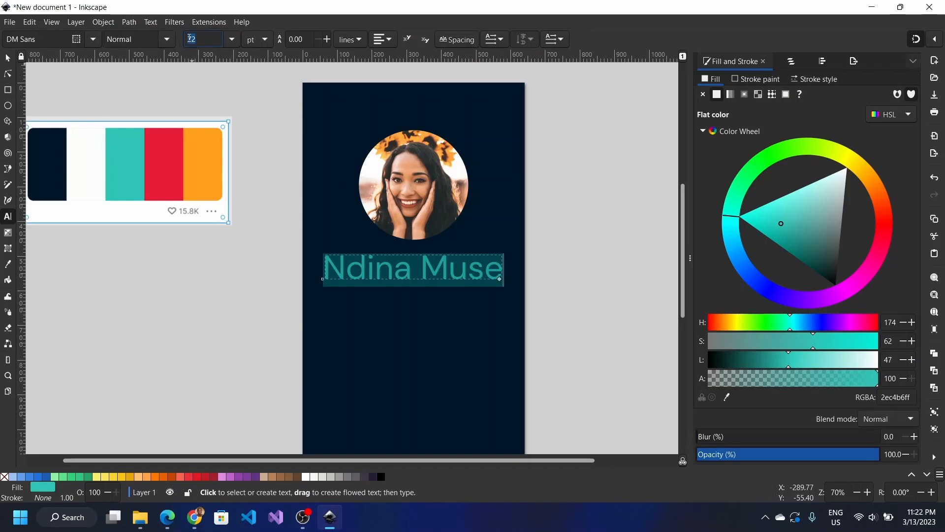
pyautogui.click(238, 38)
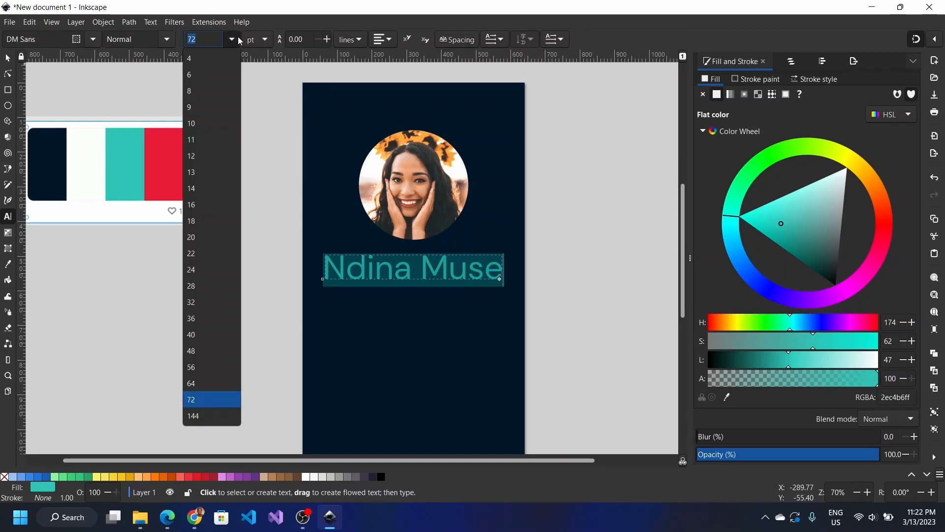
pyautogui.click(226, 366)
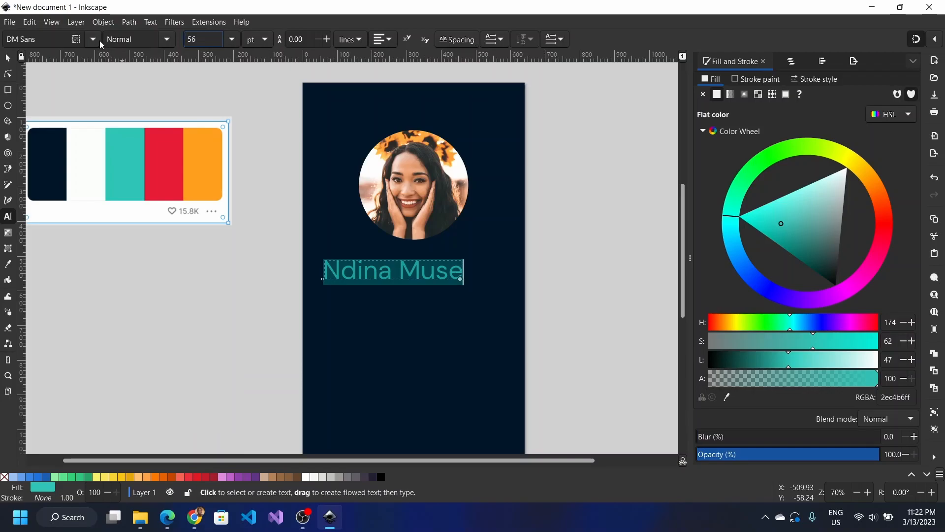
pyautogui.click(171, 36)
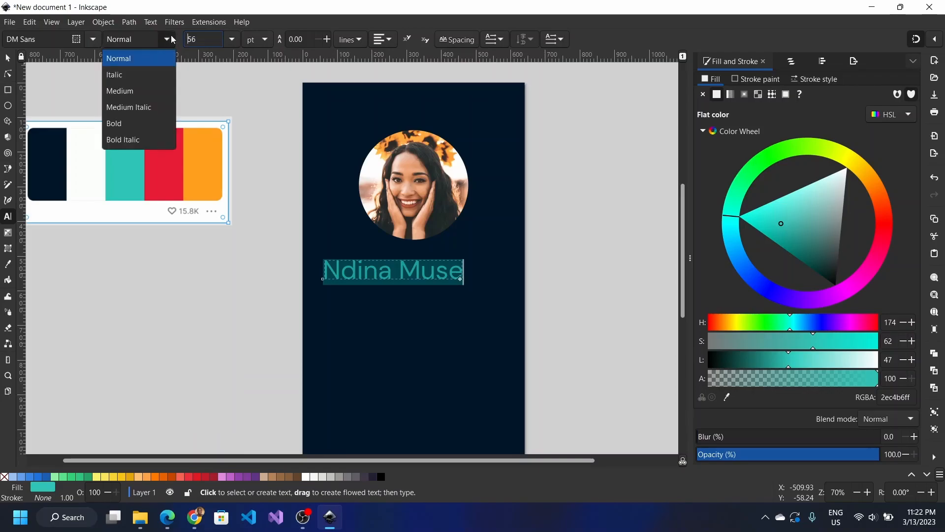
pyautogui.click(139, 124)
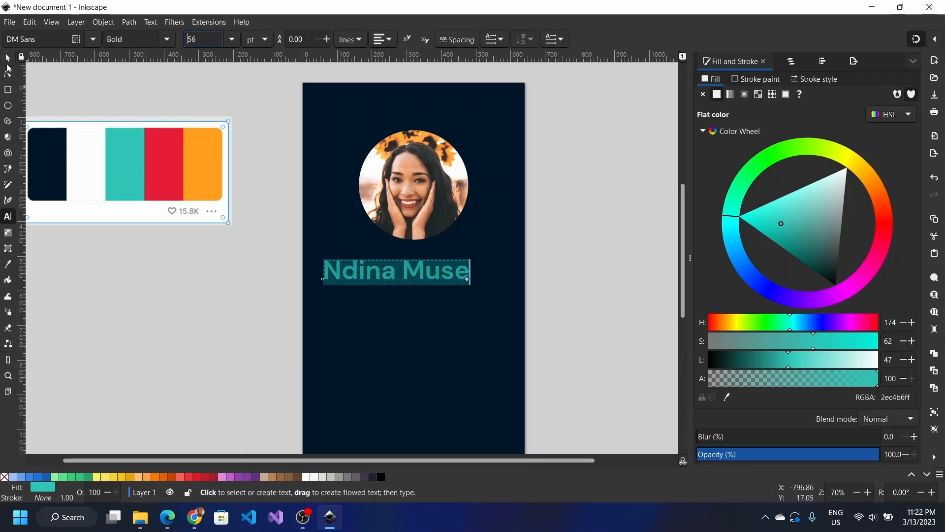
pyautogui.click(8, 61)
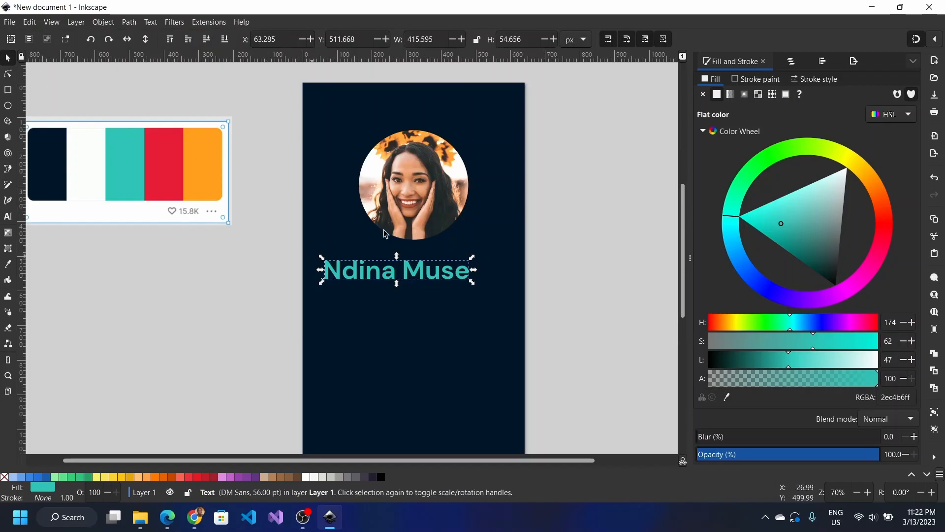
# Step: Centre the name on the page's vertical axis, relative to Page, and show Layers and Objects
pyautogui.click(825, 63)
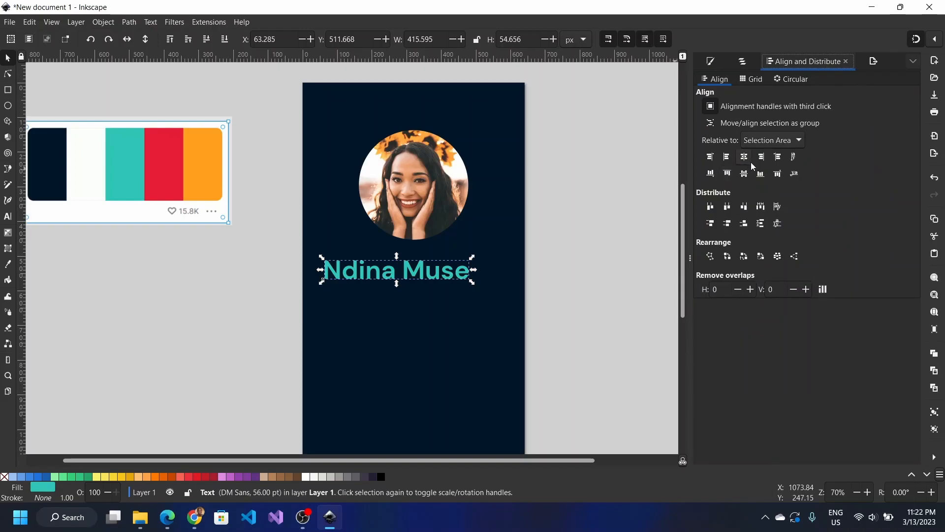
pyautogui.click(758, 146)
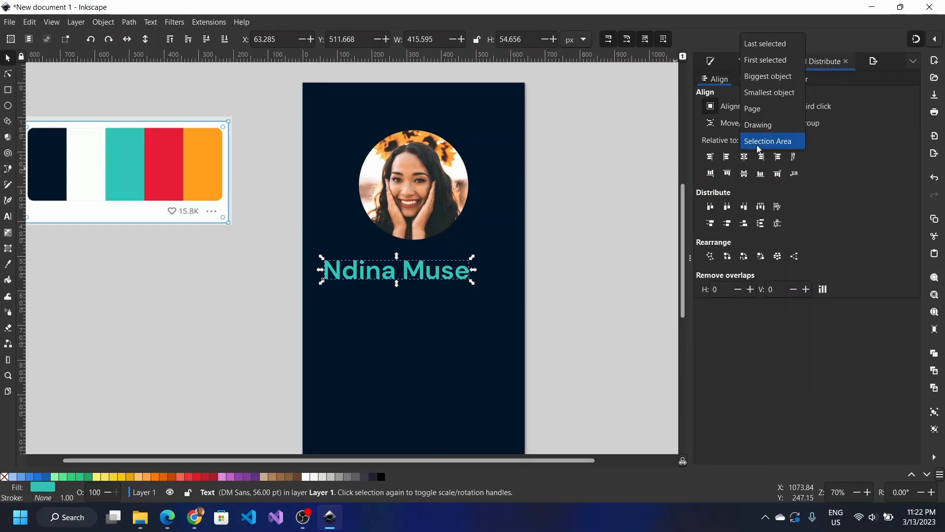
pyautogui.click(760, 112)
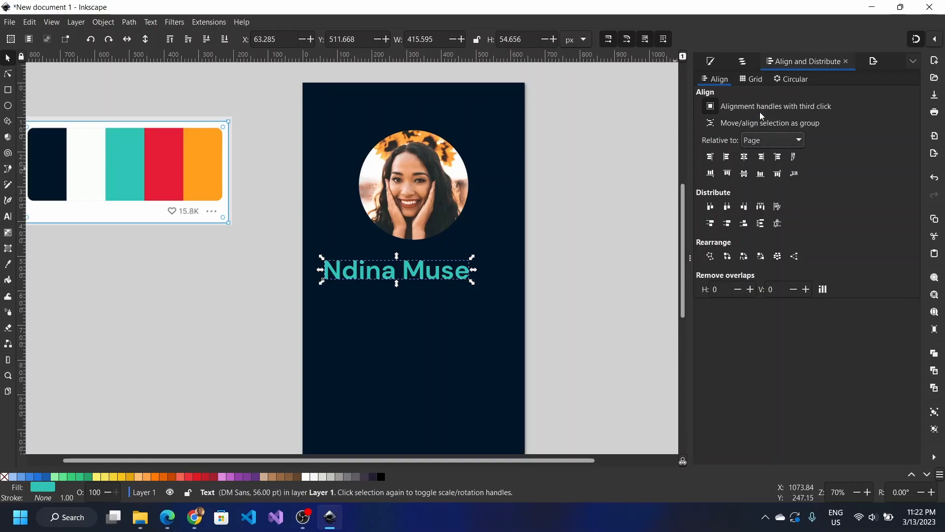
pyautogui.click(746, 158)
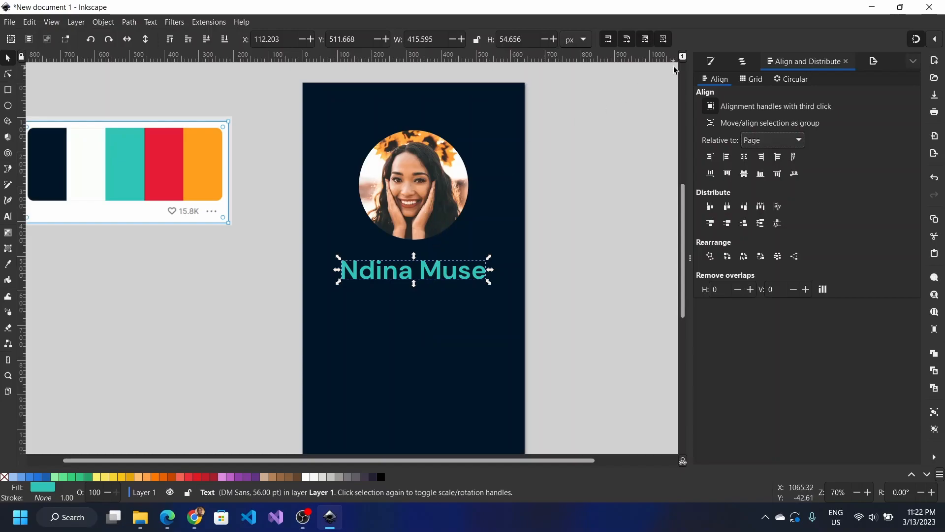
pyautogui.click(708, 62)
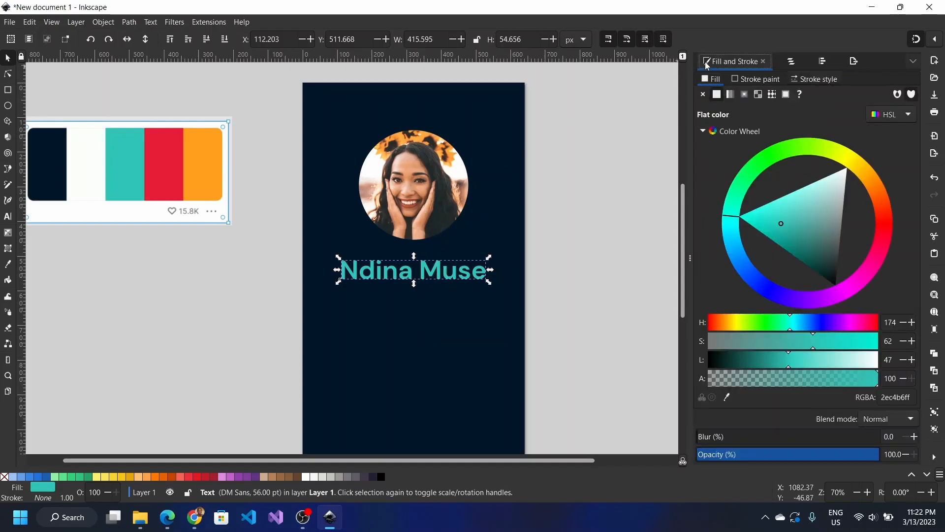
pyautogui.click(796, 66)
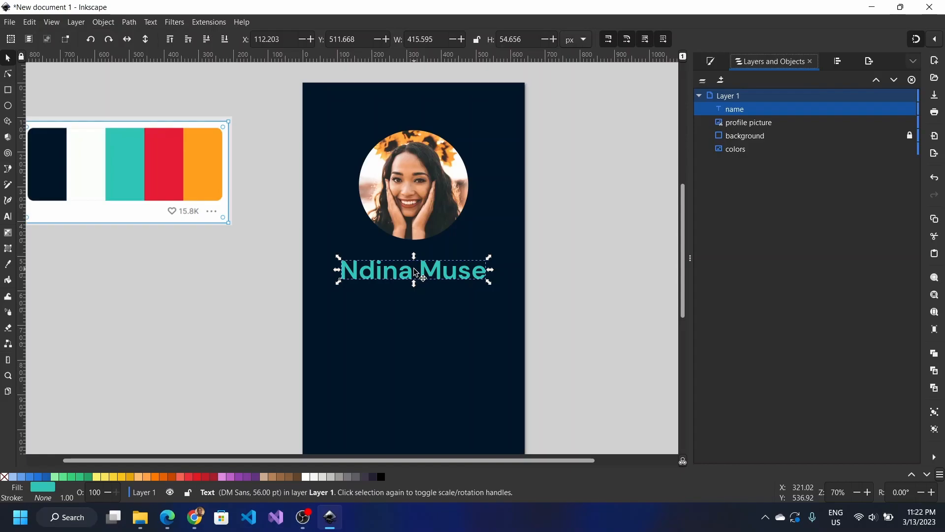
# Step: Duplicate the name, place the copy just below it and change its text alignment
pyautogui.hotkey('ctrl', 'd')
pyautogui.moveTo(416, 272); pyautogui.dragTo(412, 298)
pyautogui.click(412, 298)
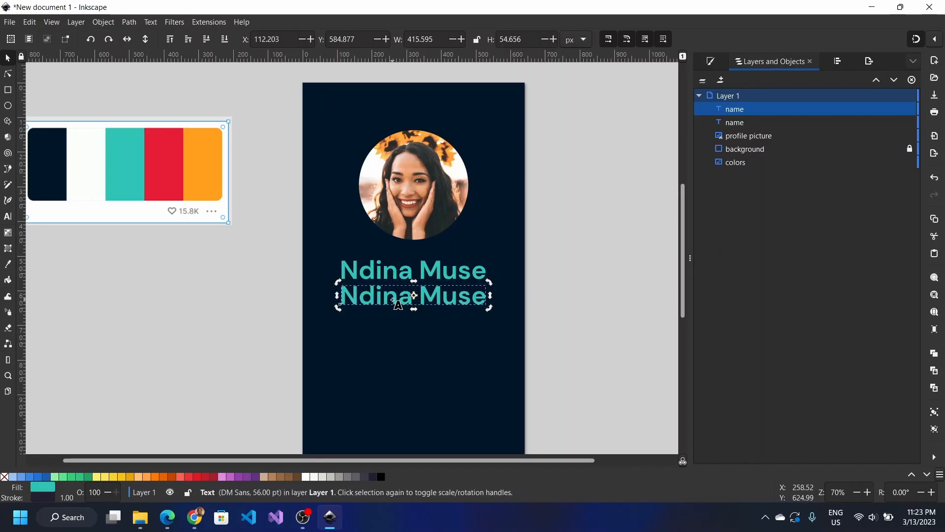
pyautogui.doubleClick(393, 300)
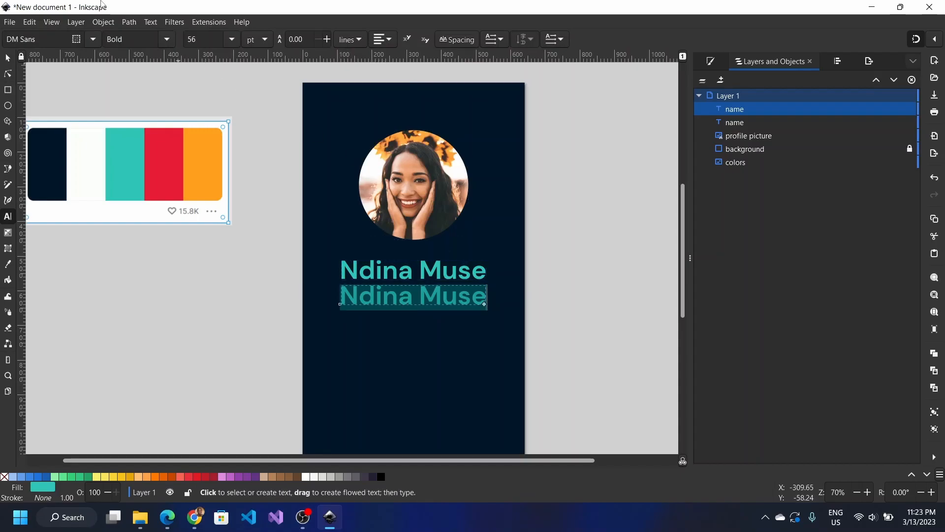
pyautogui.click(392, 38)
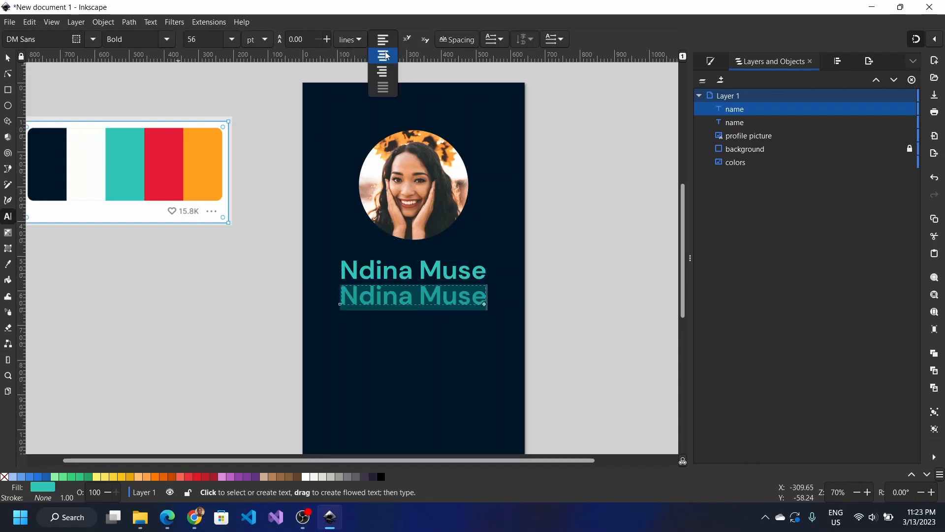
pyautogui.click(387, 56)
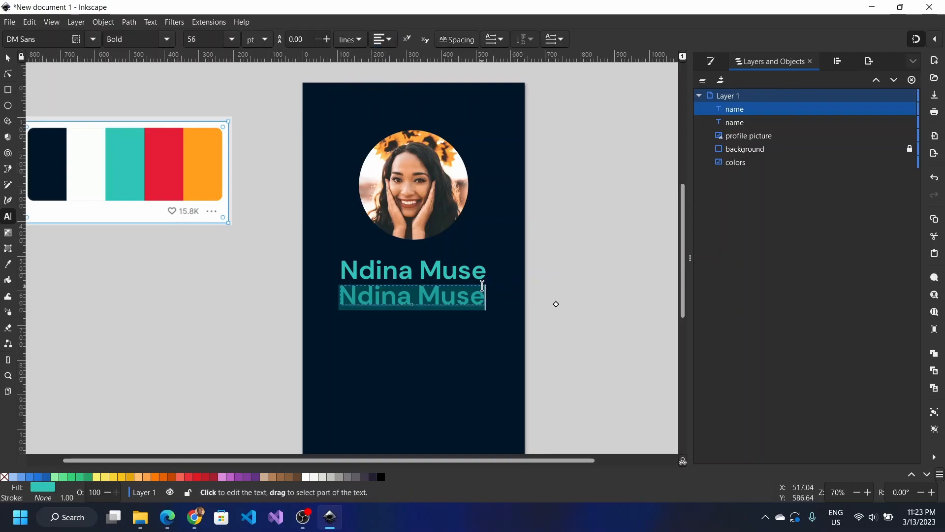
# Step: Replace the copy's text with 'UI / UX Designer'
pyautogui.write('Met')
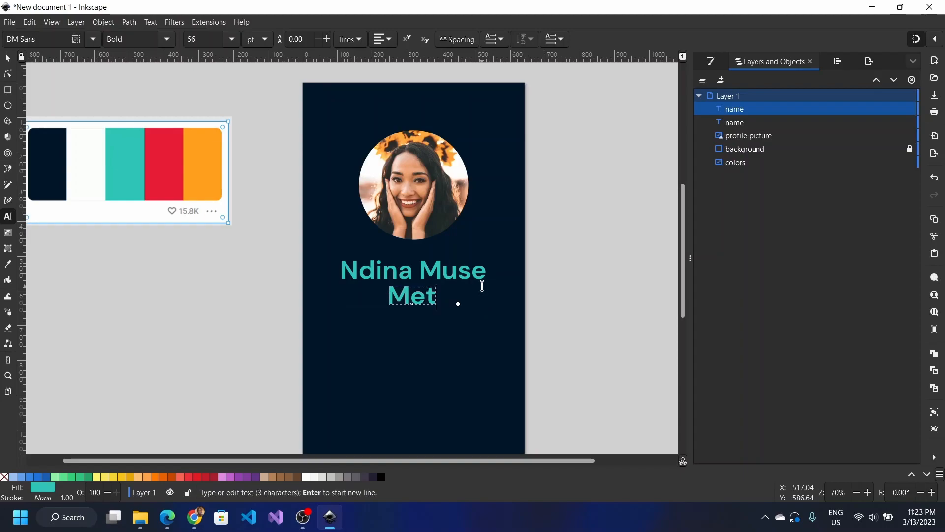
pyautogui.write('allurgica')
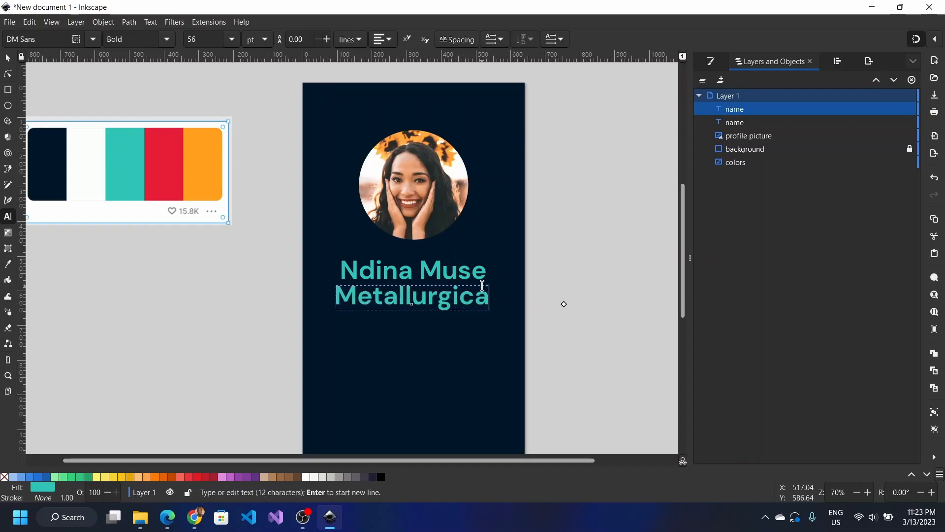
pyautogui.write('l Engin')
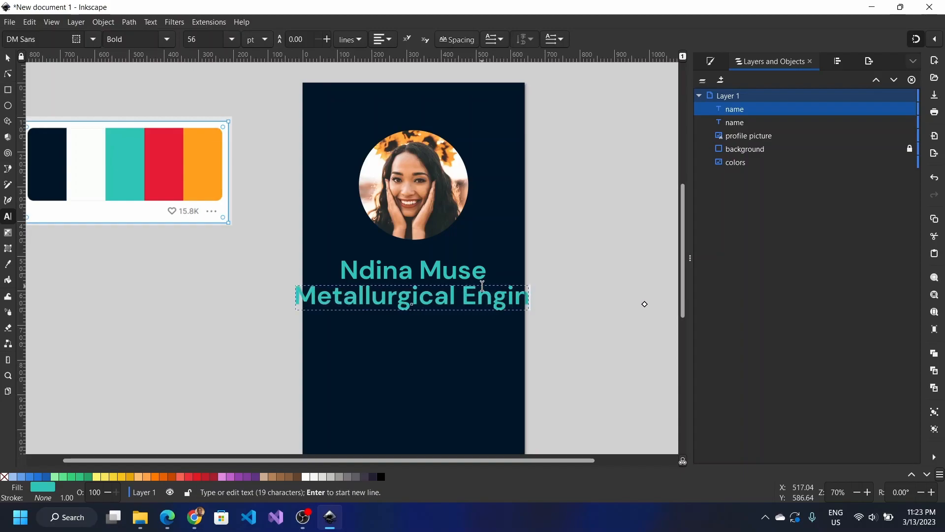
pyautogui.write('eer')
pyautogui.hotkey('ctrl', 'a')
pyautogui.write('Ui')
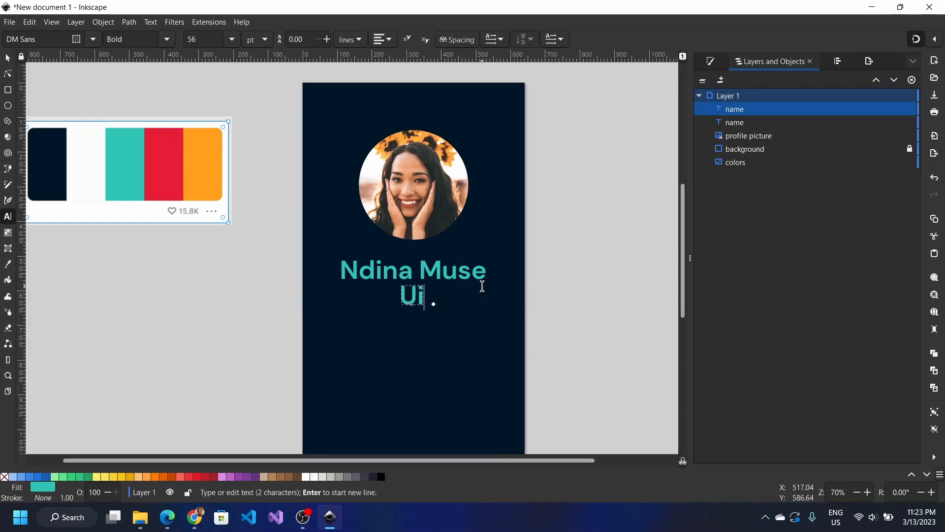
pyautogui.press('BackSpace')
pyautogui.write('I / UX Designer')
pyautogui.hotkey('ctrl', 'a')
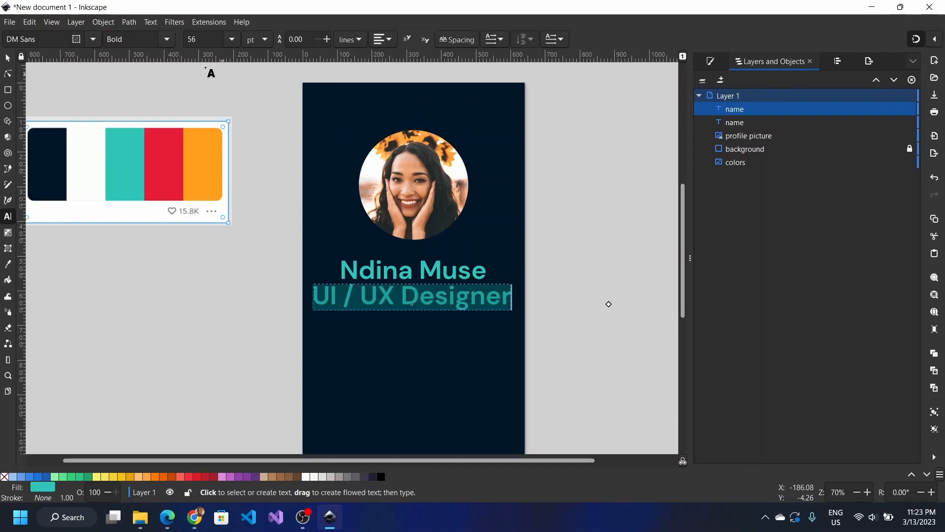
# Step: Set the subtitle's font size to 32 pt
pyautogui.doubleClick(207, 33)
pyautogui.write('64')
pyautogui.press('Return')
pyautogui.doubleClick(208, 33)
pyautogui.write('24')
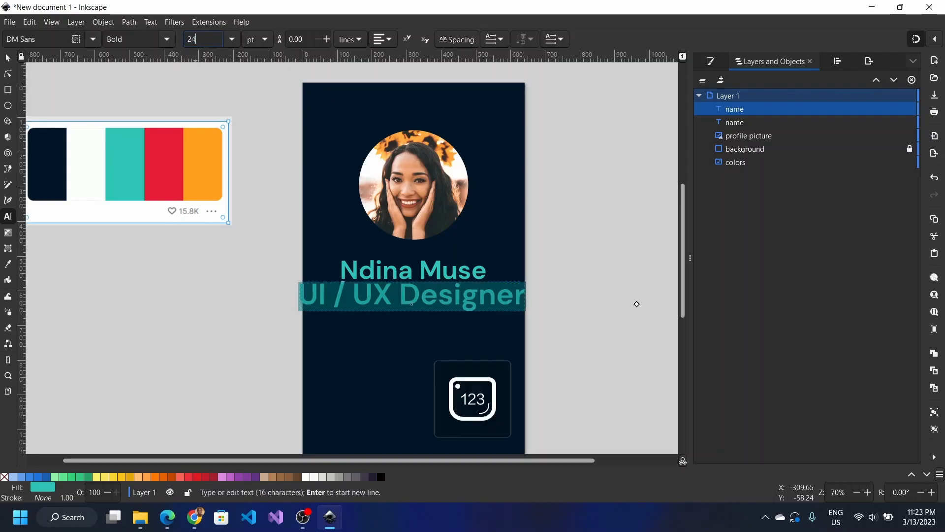
pyautogui.press('Return')
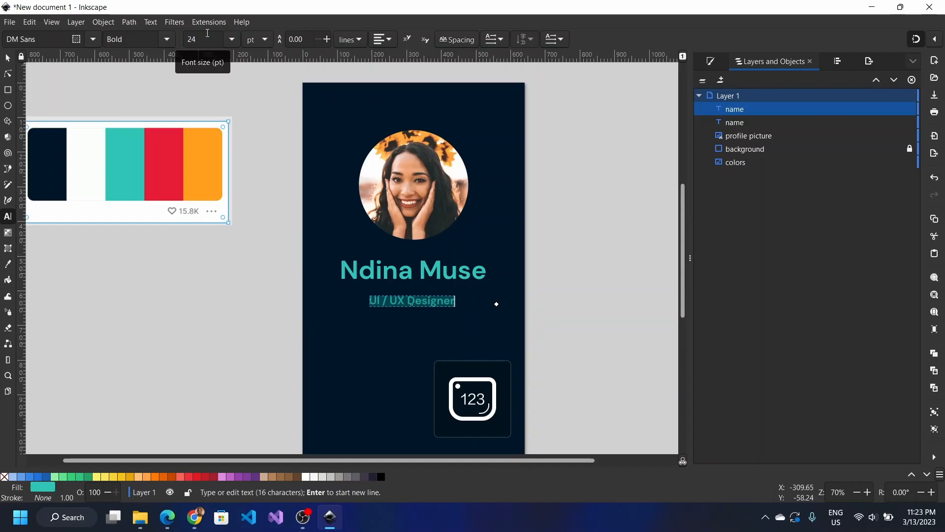
pyautogui.press('BackSpace')
pyautogui.press('BackSpace')
pyautogui.write('32')
pyautogui.press('Return')
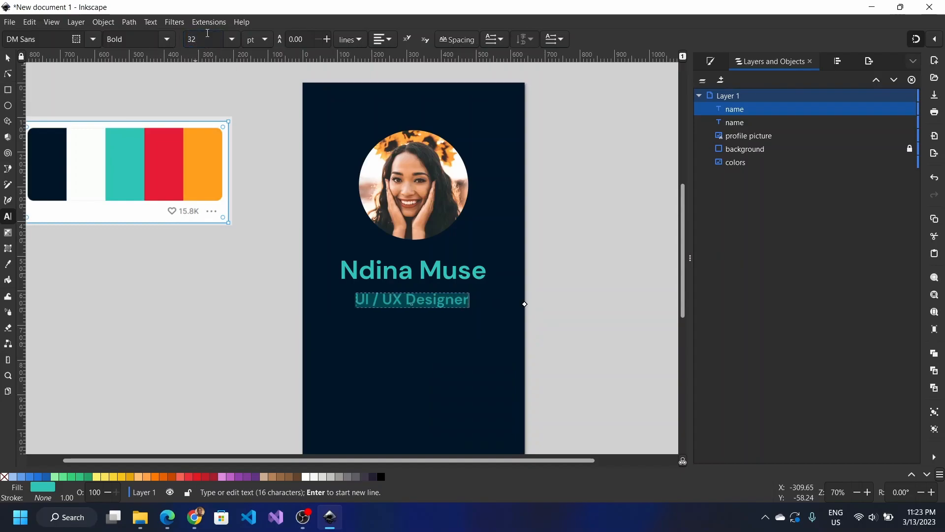
# Step: Change the subtitle to Normal weight and deselect it
pyautogui.click(207, 33)
pyautogui.click(165, 38)
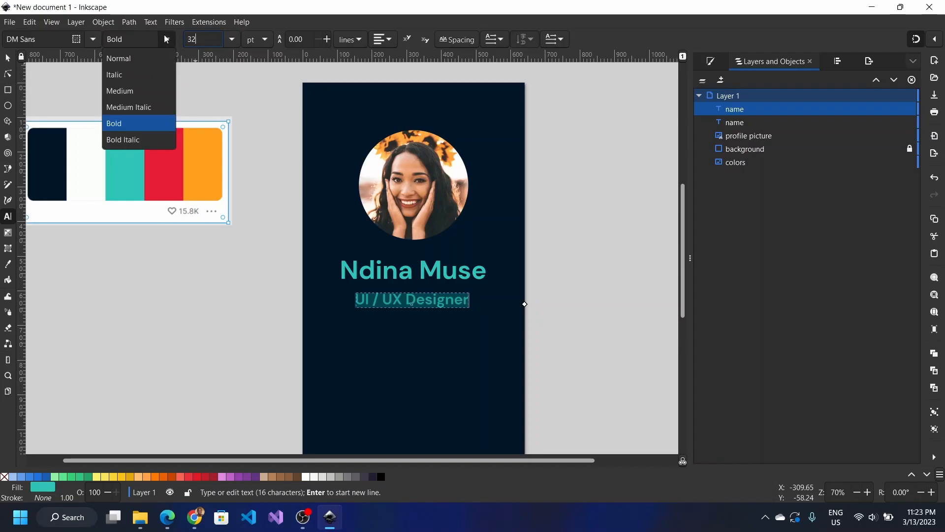
pyautogui.click(136, 65)
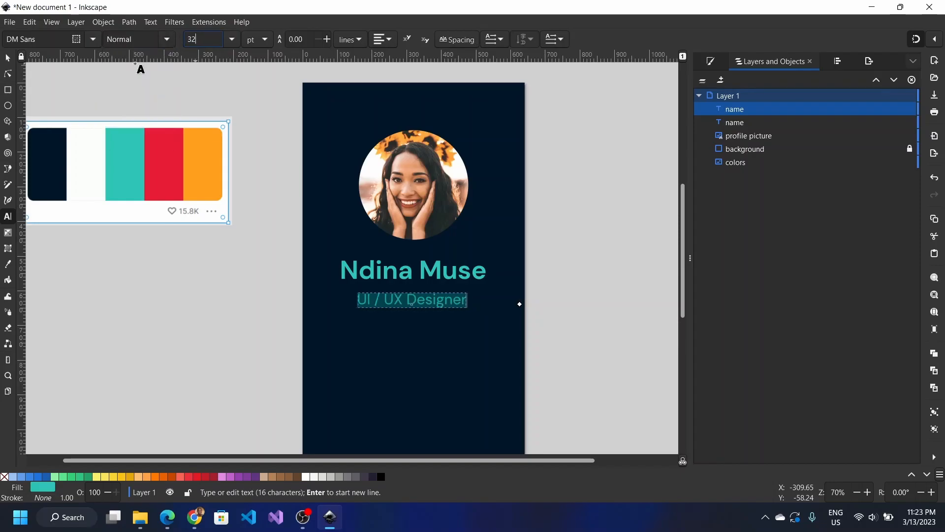
pyautogui.click(7, 58)
pyautogui.click(171, 320)
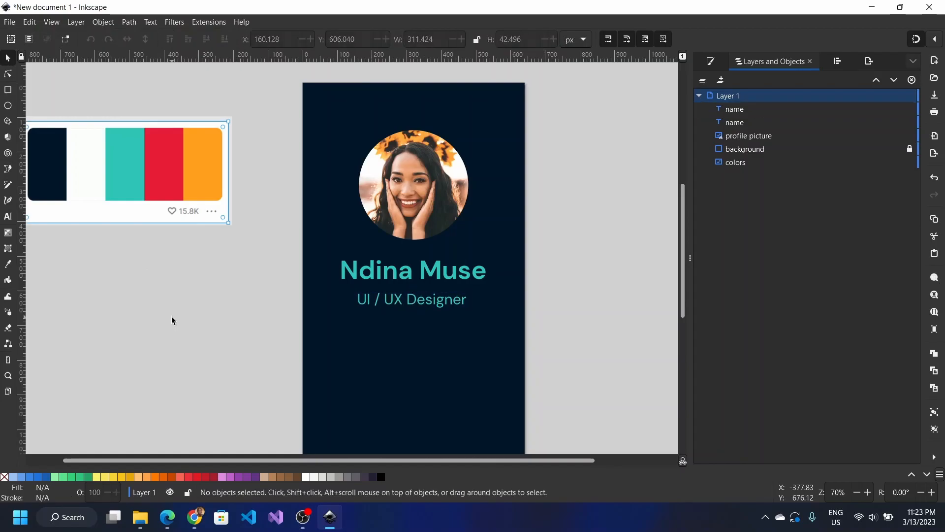
# Step: Name the UI / UX Designer object 'job title' and bring up its fill colour dropper
pyautogui.scroll(-3, 171, 320)
pyautogui.scroll(3, 172, 320)
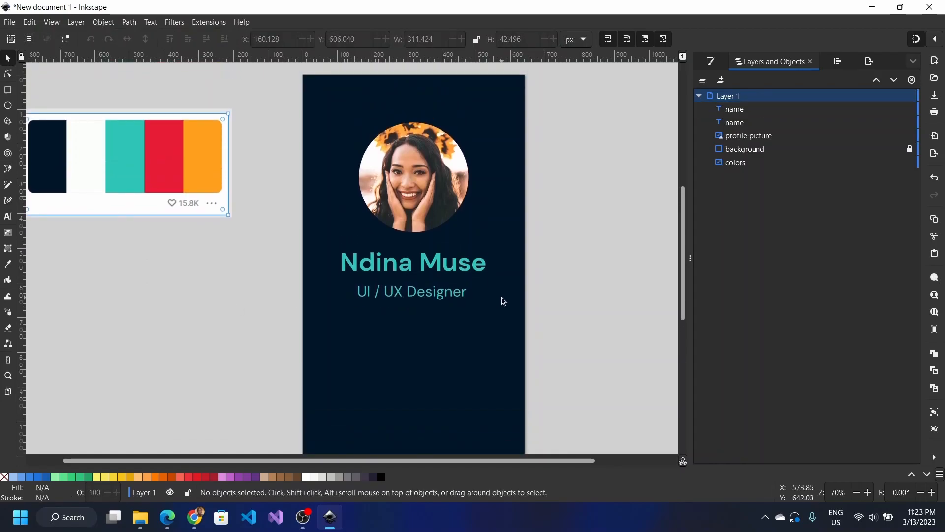
pyautogui.click(463, 296)
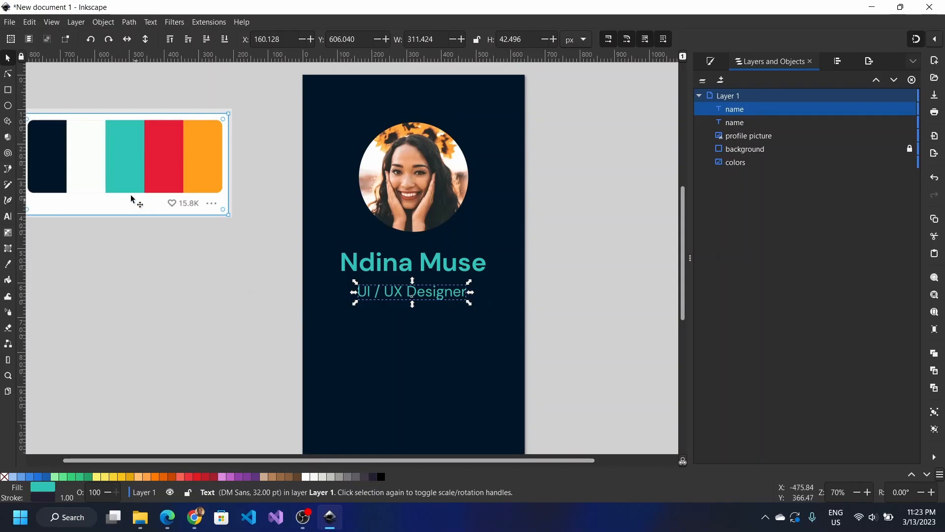
pyautogui.doubleClick(738, 110)
pyautogui.write('job title')
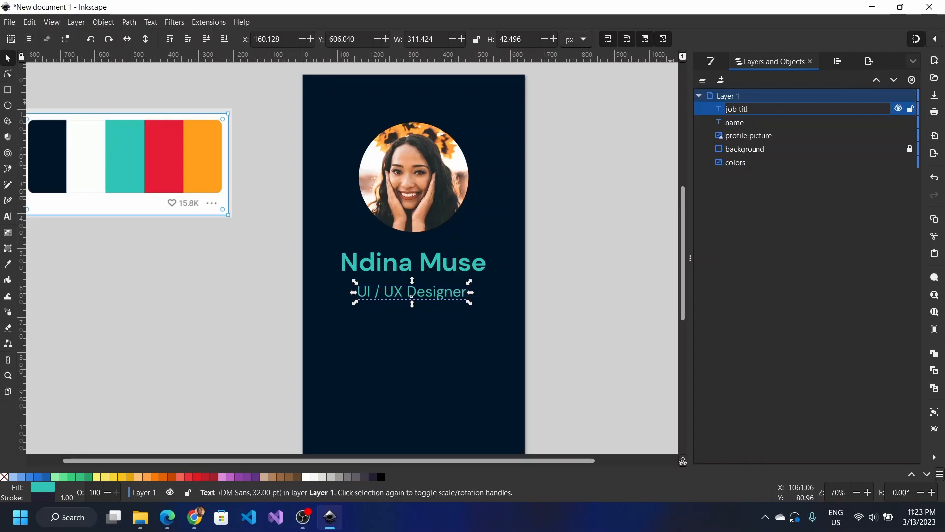
pyautogui.press('Return')
pyautogui.click(711, 60)
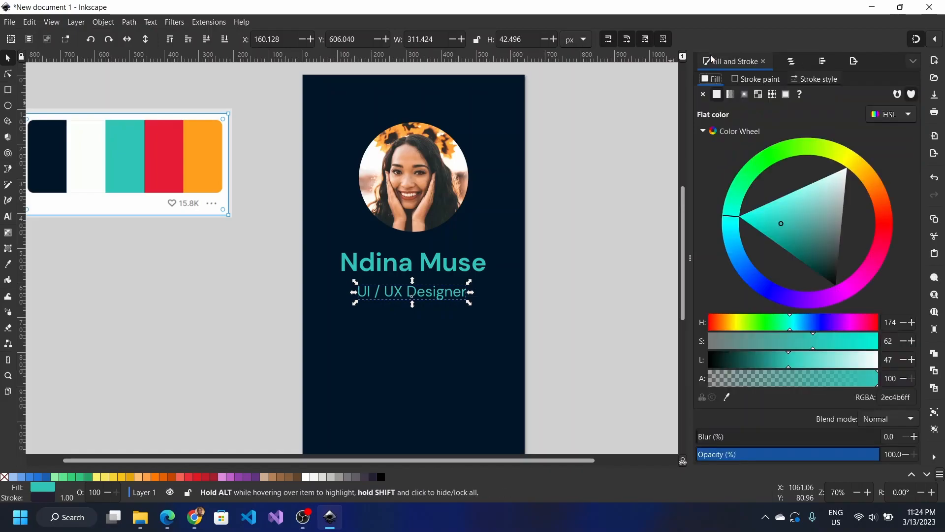
pyautogui.click(726, 397)
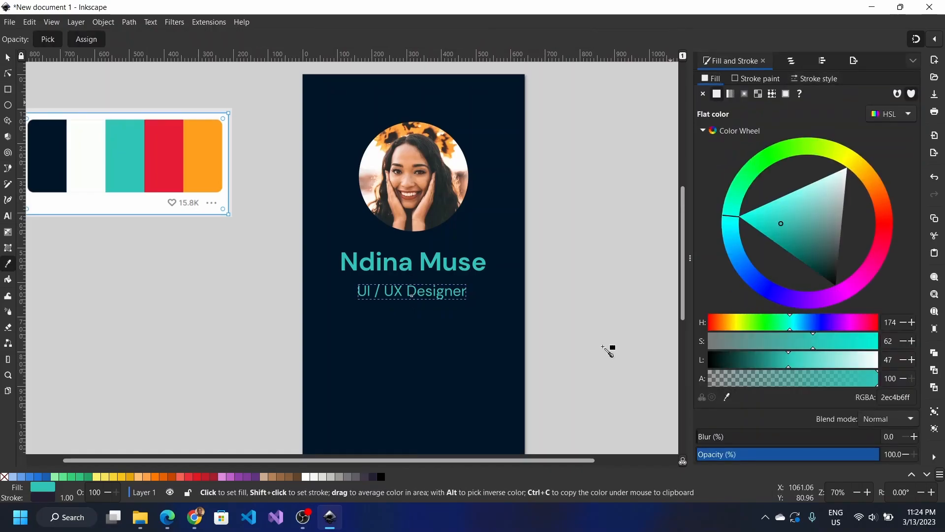
# Step: Fill the UI / UX Designer subtitle with the palette's off-white #fdfffc
pyautogui.click(96, 170)
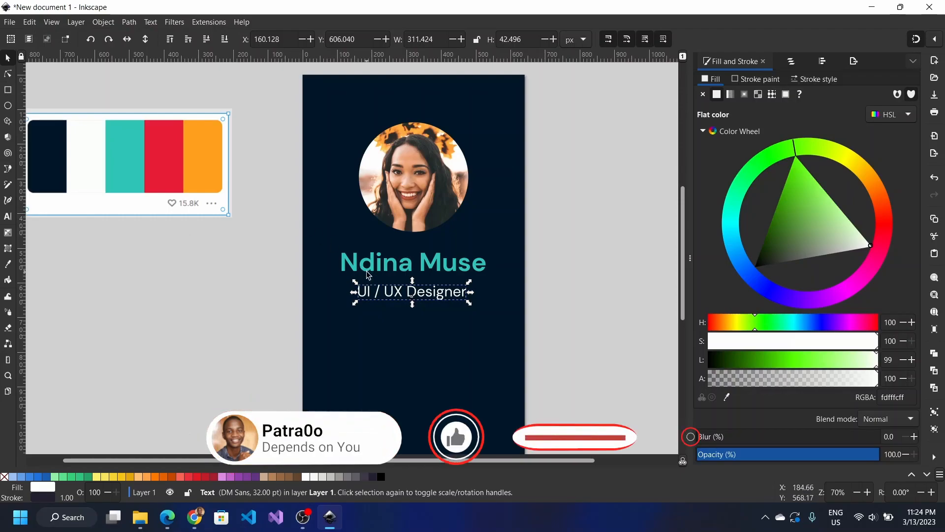
pyautogui.scroll(-4, 368, 275)
pyautogui.scroll(3, 368, 275)
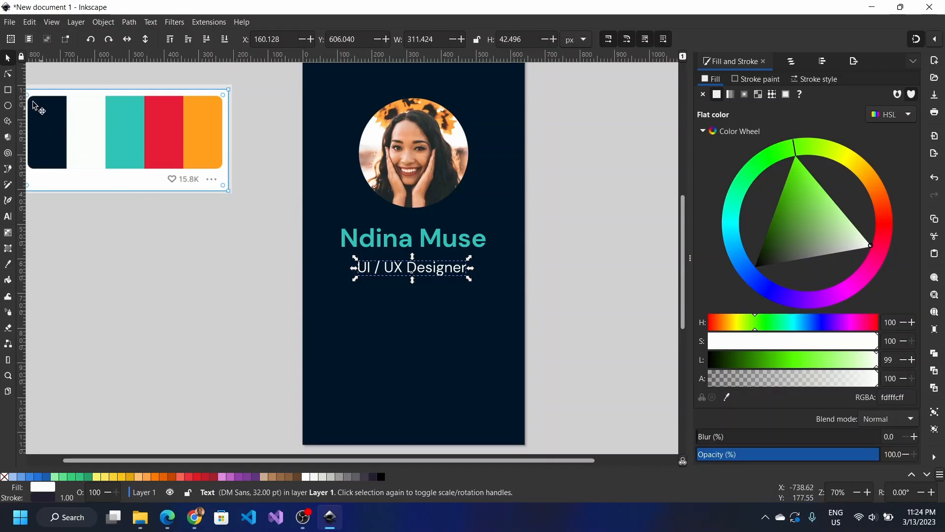
pyautogui.click(9, 92)
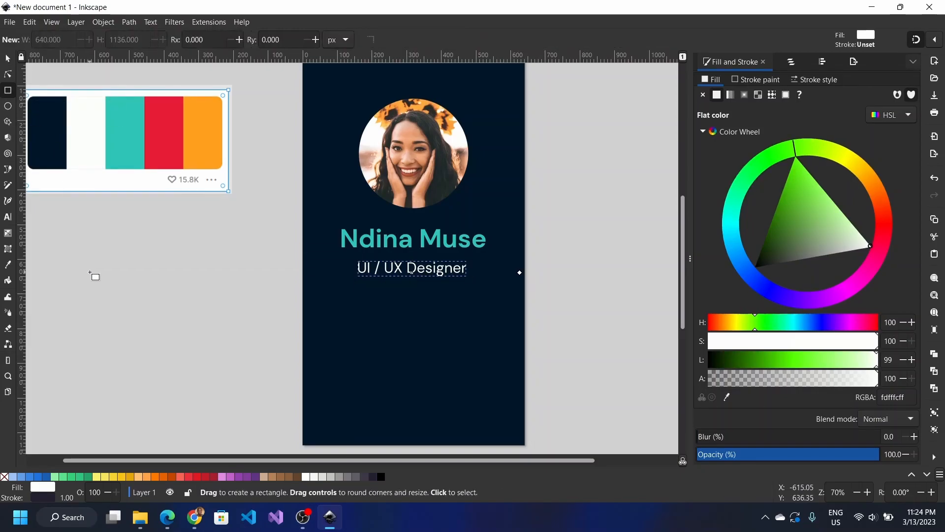
# Step: Draw a rectangle about 506×99 px below the subtitle and round it into a pill
pyautogui.moveTo(325, 298); pyautogui.dragTo(501, 333)
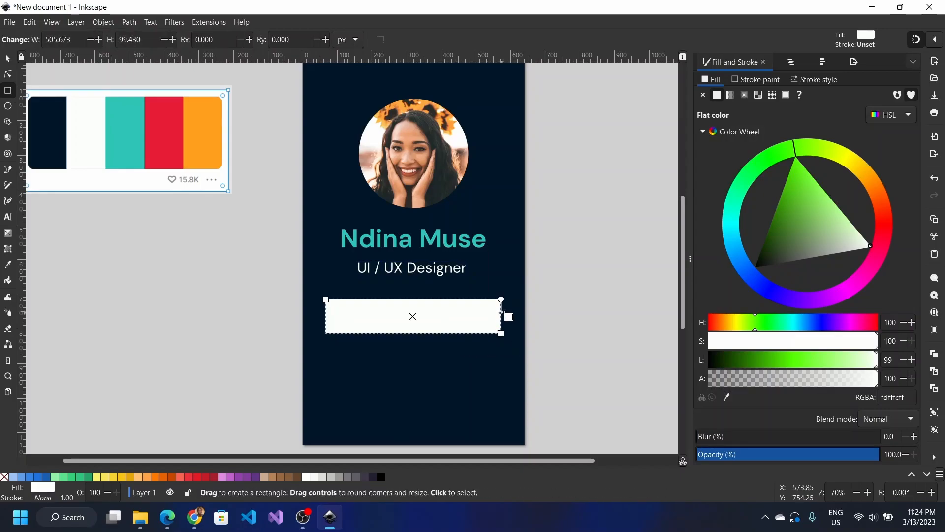
pyautogui.moveTo(500, 298); pyautogui.dragTo(501, 311)
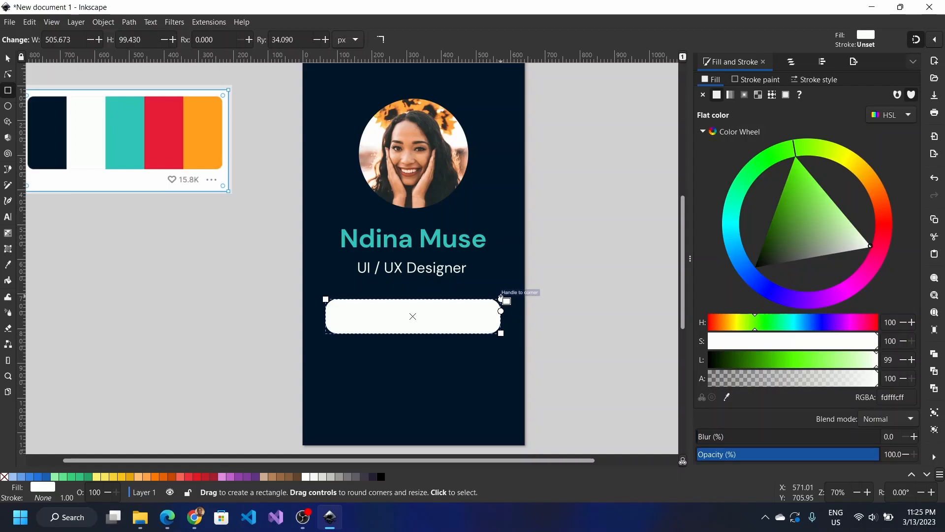
pyautogui.moveTo(501, 298); pyautogui.dragTo(496, 299)
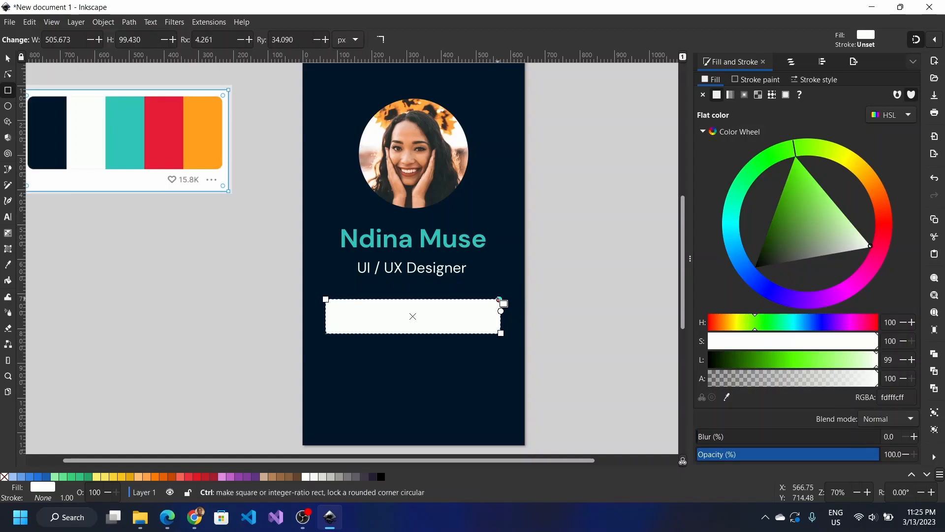
pyautogui.scroll(3, 499, 299)
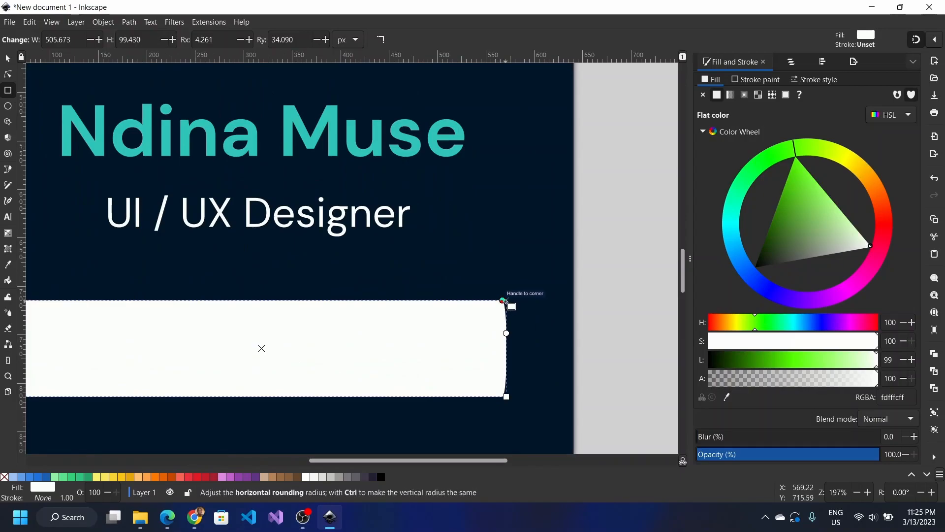
pyautogui.moveTo(500, 299)
pyautogui.mouseDown()
pyautogui.moveTo(490, 300)
pyautogui.moveTo(500, 301)
pyautogui.mouseUp()
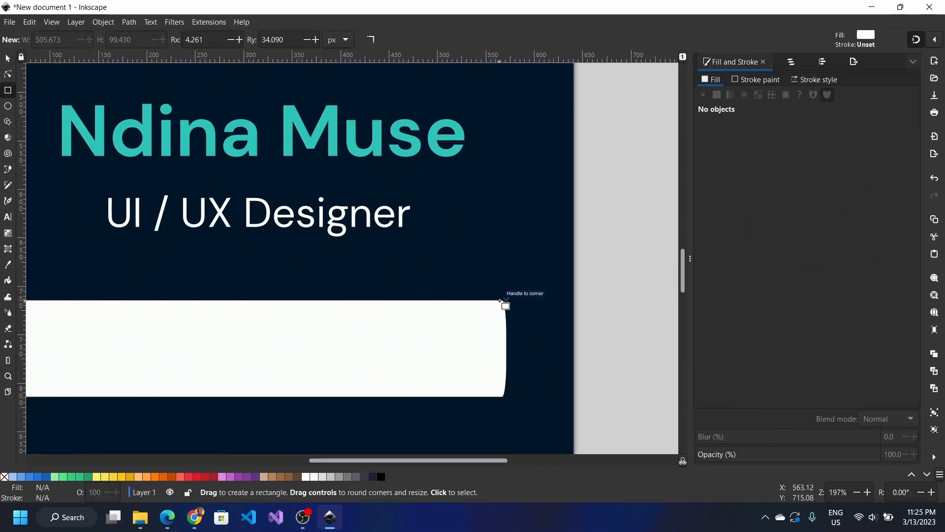
pyautogui.click(501, 301)
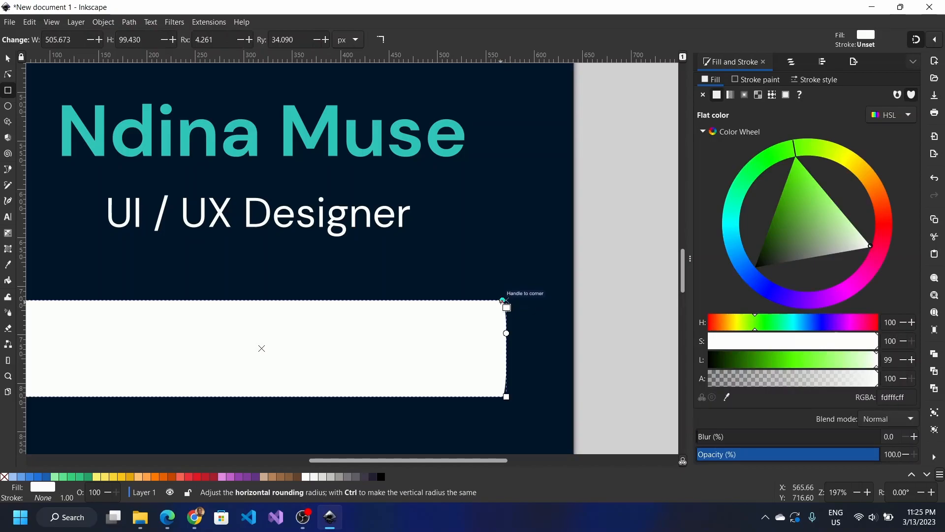
pyautogui.moveTo(502, 300); pyautogui.dragTo(507, 300)
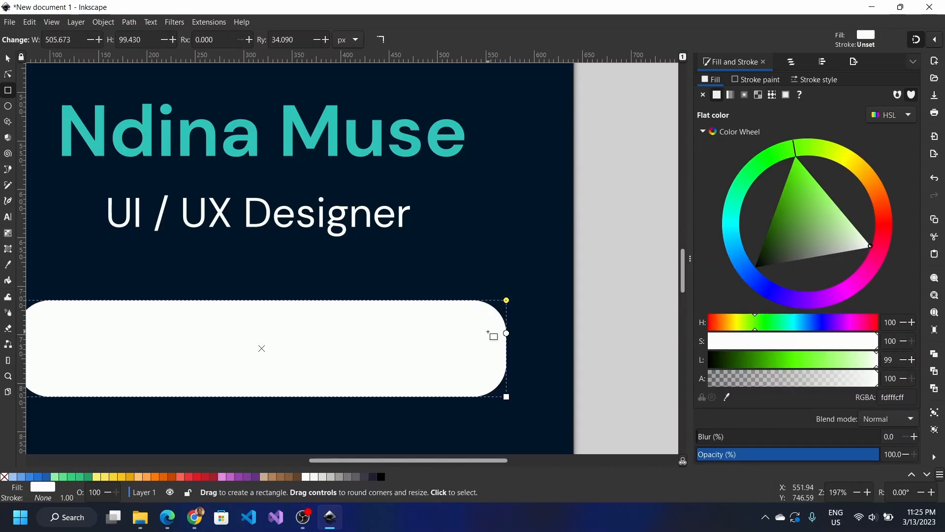
pyautogui.hscroll(-3, 489, 333)
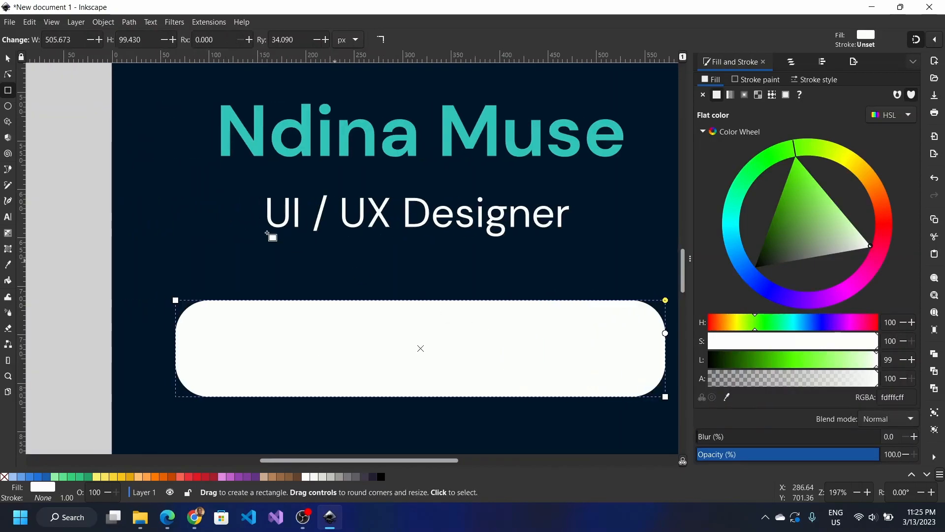
# Step: Fill the pill with the name's teal #2ec4b6
pyautogui.click(8, 62)
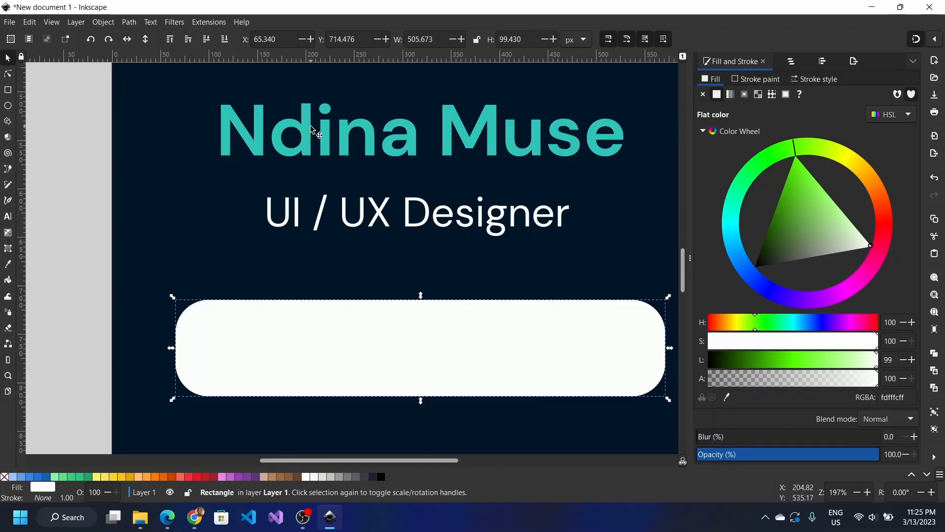
pyautogui.click(727, 396)
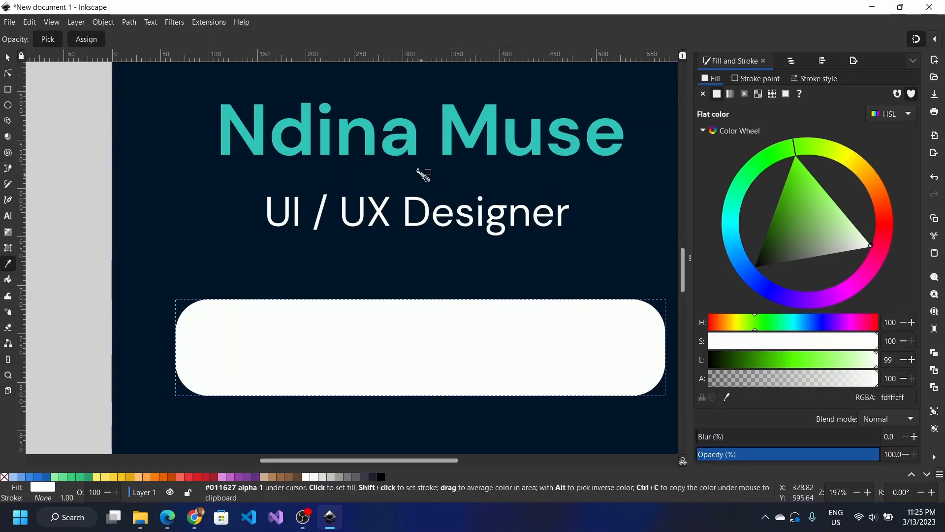
pyautogui.click(412, 144)
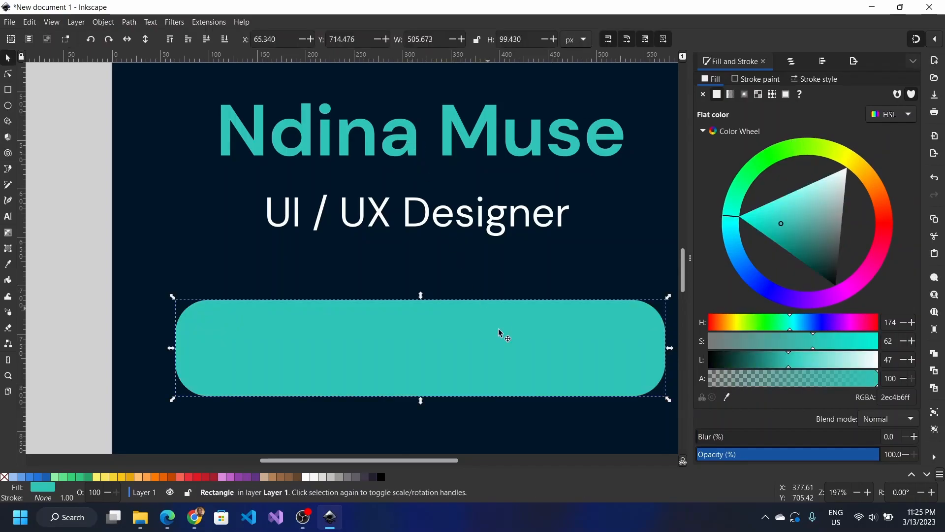
pyautogui.keyDown('ctrl'); pyautogui.scroll(-2, 521, 371); pyautogui.keyUp('ctrl')
pyautogui.keyDown('ctrl'); pyautogui.scroll(-2, 518, 370); pyautogui.keyUp('ctrl')
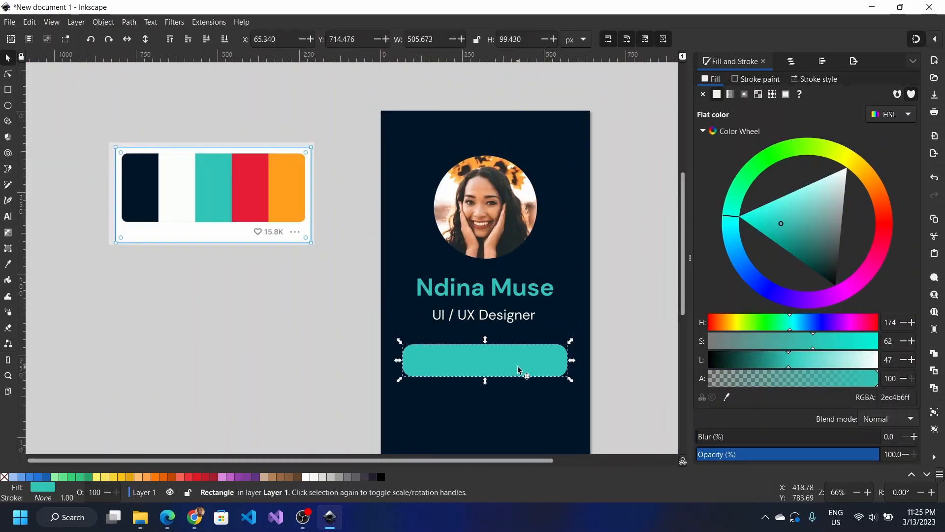
pyautogui.keyDown('ctrl'); pyautogui.scroll(1, 517, 370); pyautogui.keyUp('ctrl')
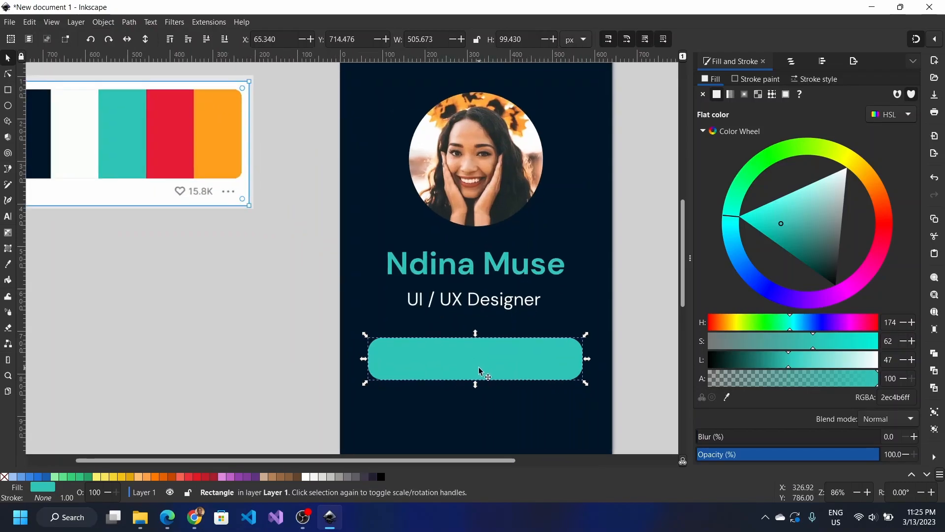
# Step: Type the e-mail address on the teal button and colour it white from the palette
pyautogui.press('t')
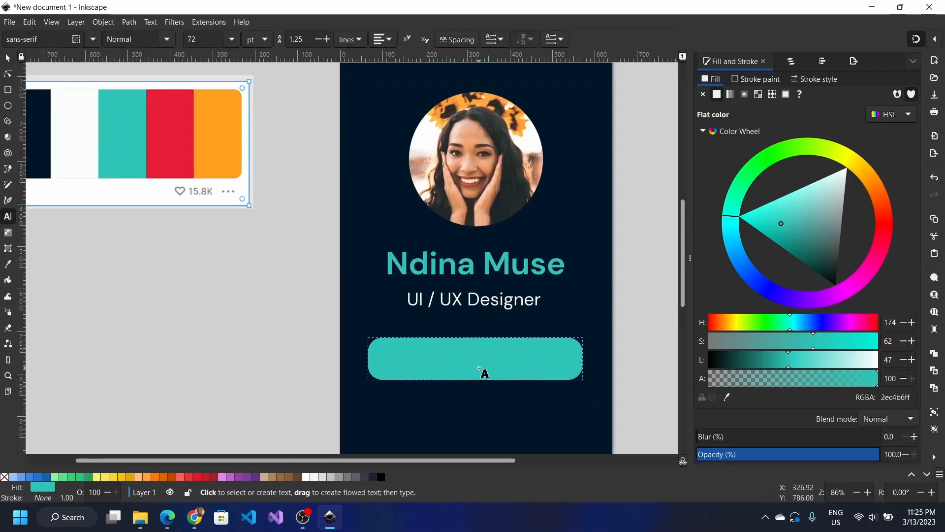
pyautogui.click(435, 362)
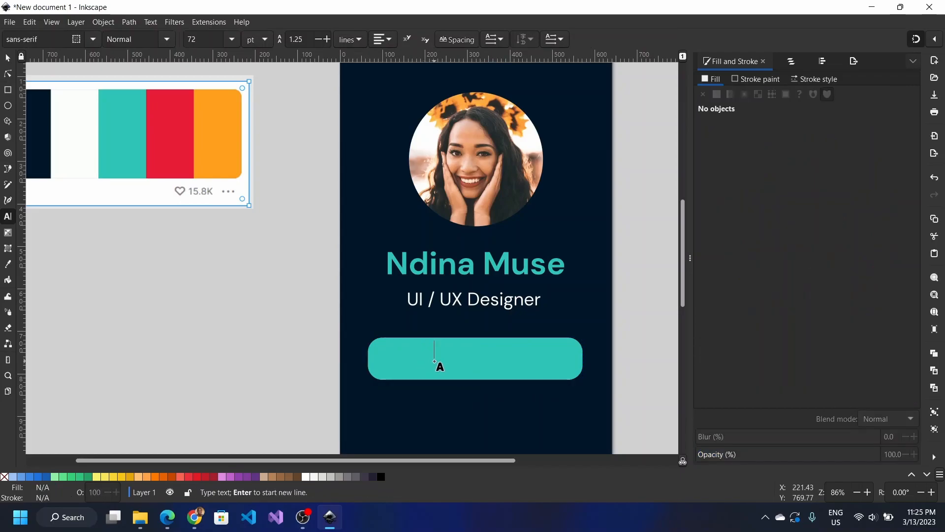
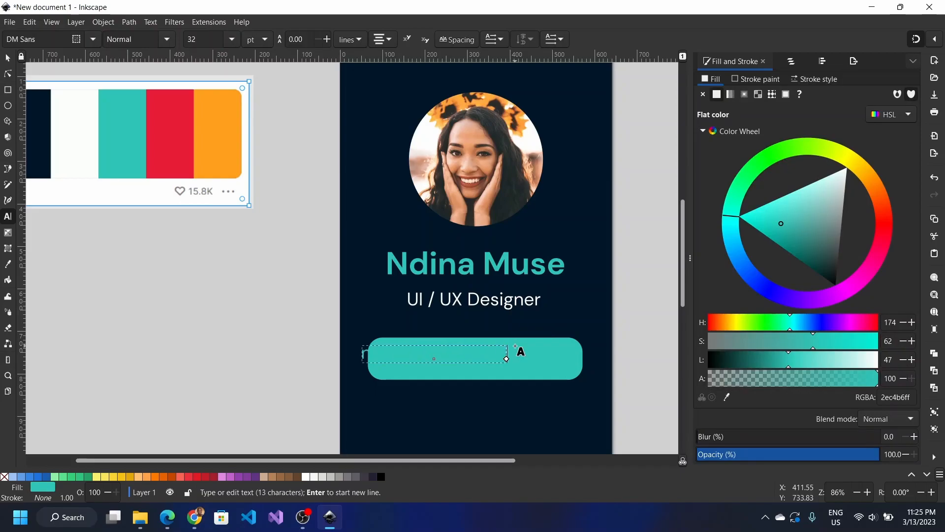
pyautogui.hotkey('ctrl', 'a')
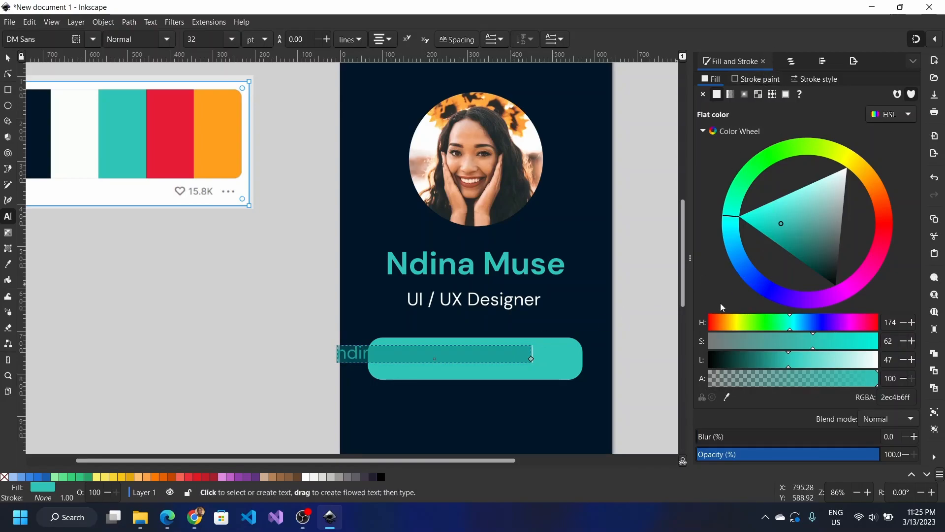
pyautogui.click(728, 398)
pyautogui.click(727, 397)
pyautogui.moveTo(91, 148); pyautogui.dragTo(89, 147)
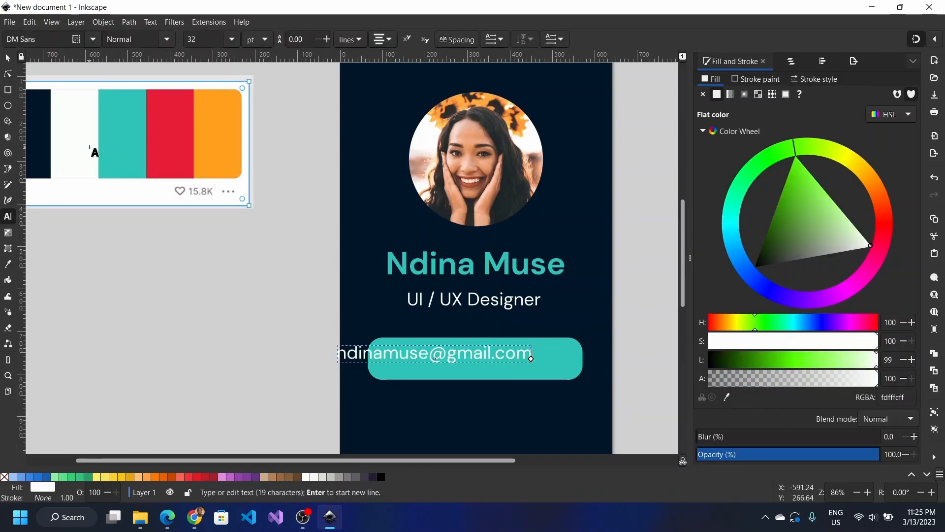
# Step: Move the e-mail text into the pill and narrow it to about 399×38 px
pyautogui.click(8, 58)
pyautogui.moveTo(505, 361); pyautogui.dragTo(544, 367)
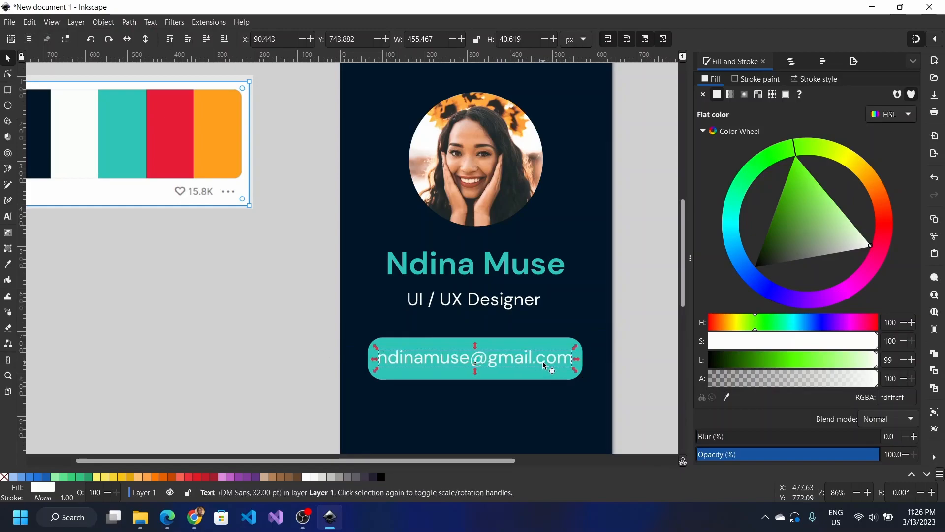
pyautogui.moveTo(382, 349)
pyautogui.mouseDown()
pyautogui.moveTo(394, 356)
pyautogui.moveTo(401, 348)
pyautogui.mouseUp()
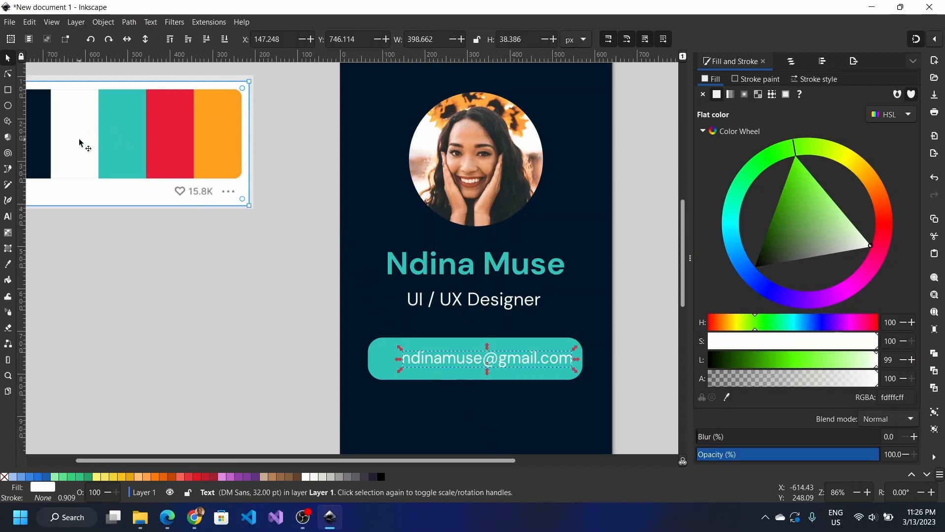
# Step: Make the e-mail text Bold and fill it with the dark navy #011627 using the Dropper
pyautogui.click(10, 219)
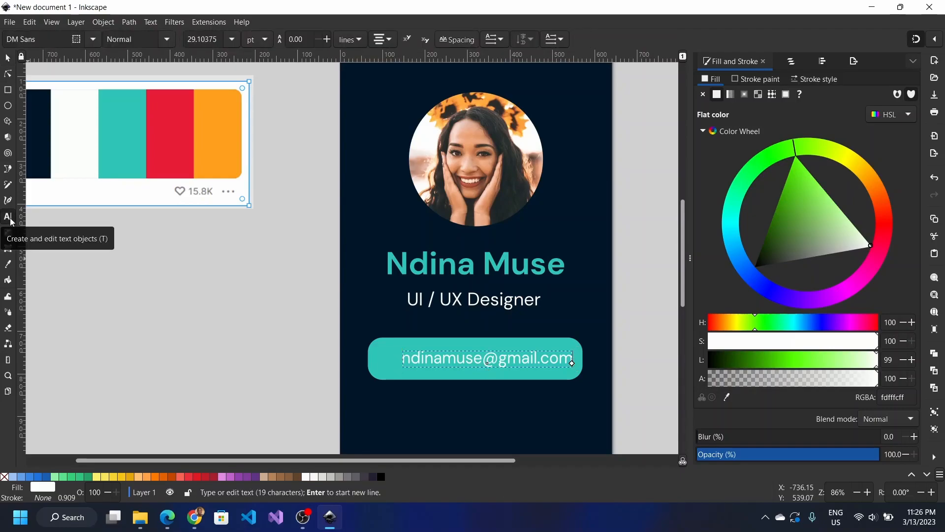
pyautogui.moveTo(403, 358); pyautogui.dragTo(573, 358)
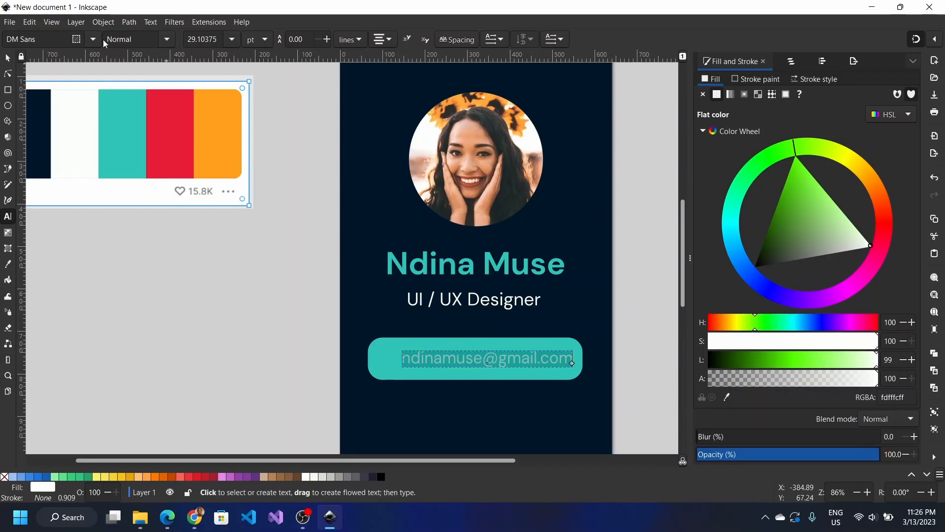
pyautogui.click(171, 41)
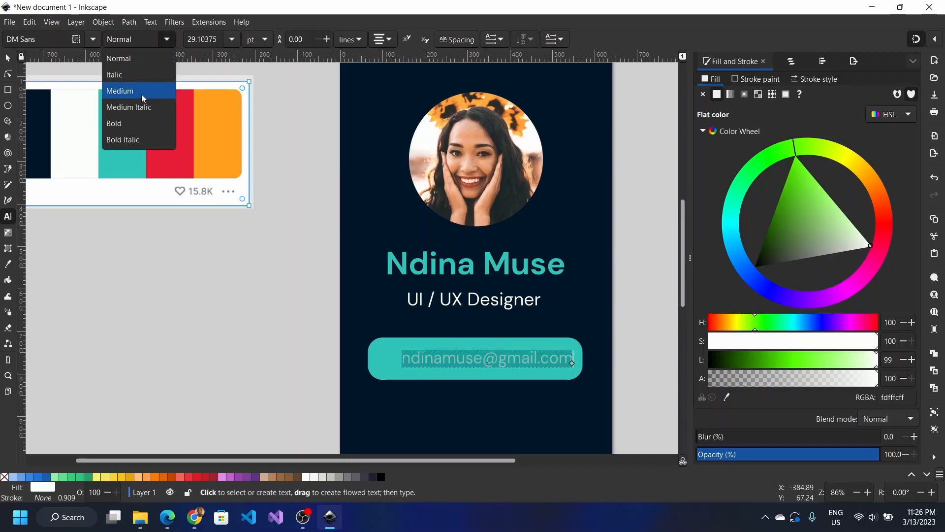
pyautogui.click(132, 120)
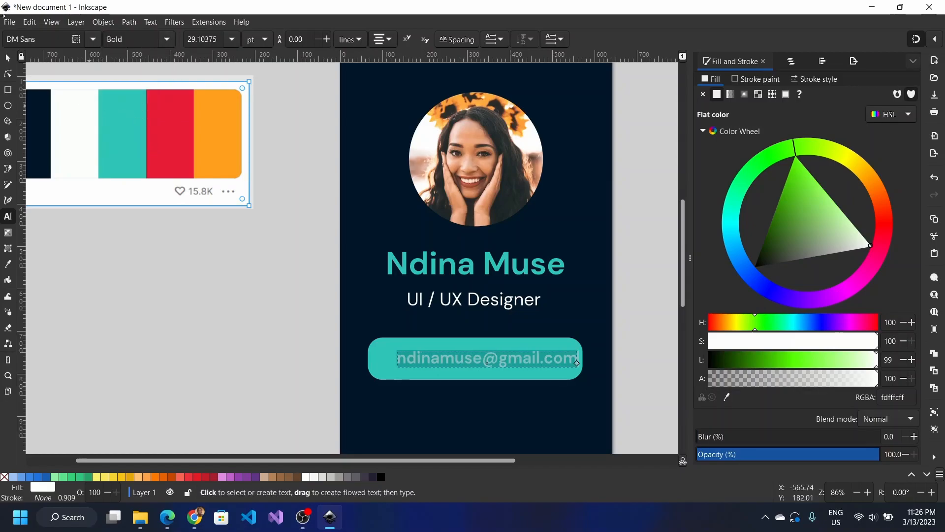
pyautogui.click(7, 59)
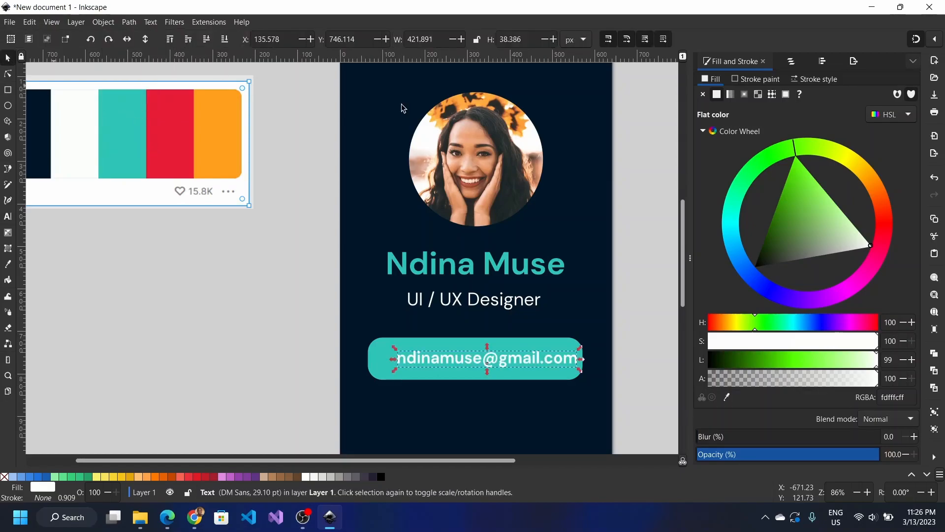
pyautogui.click(726, 398)
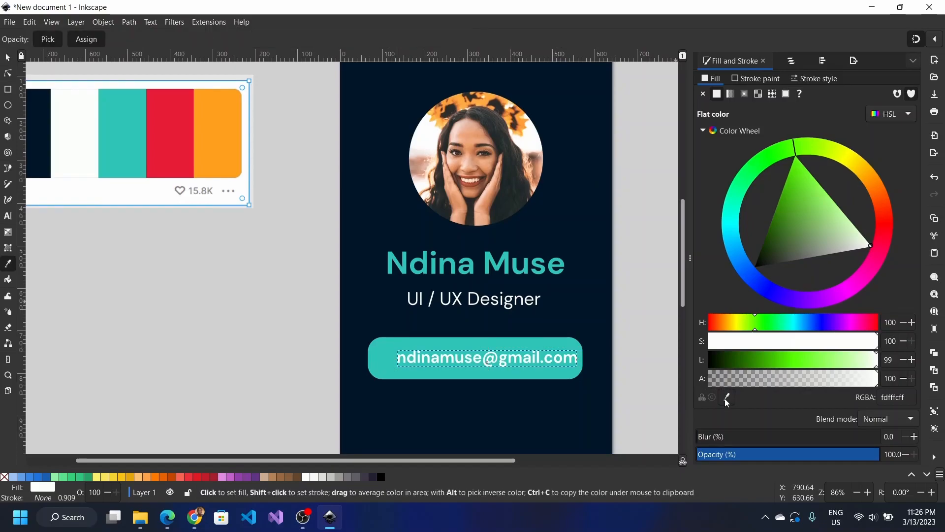
pyautogui.click(48, 157)
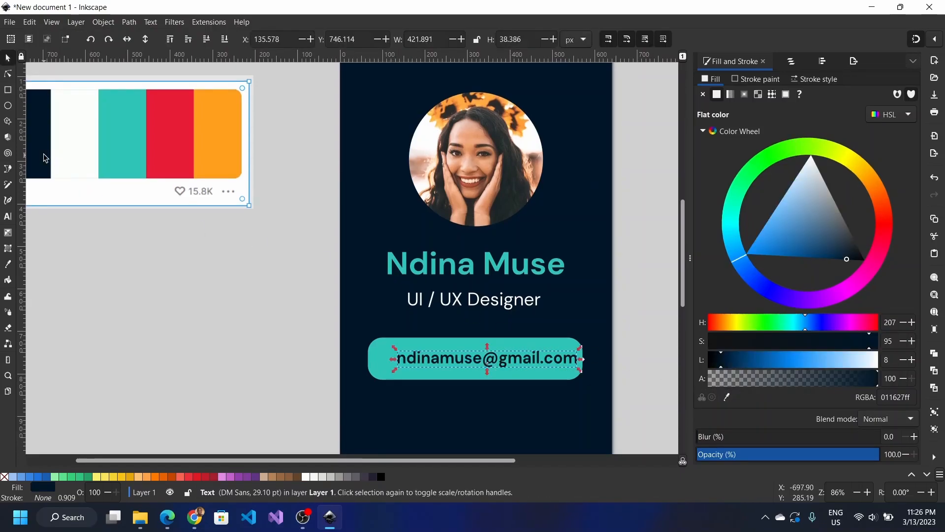
# Step: Widen the teal button evenly around the text to about 543×107 px
pyautogui.click(385, 363)
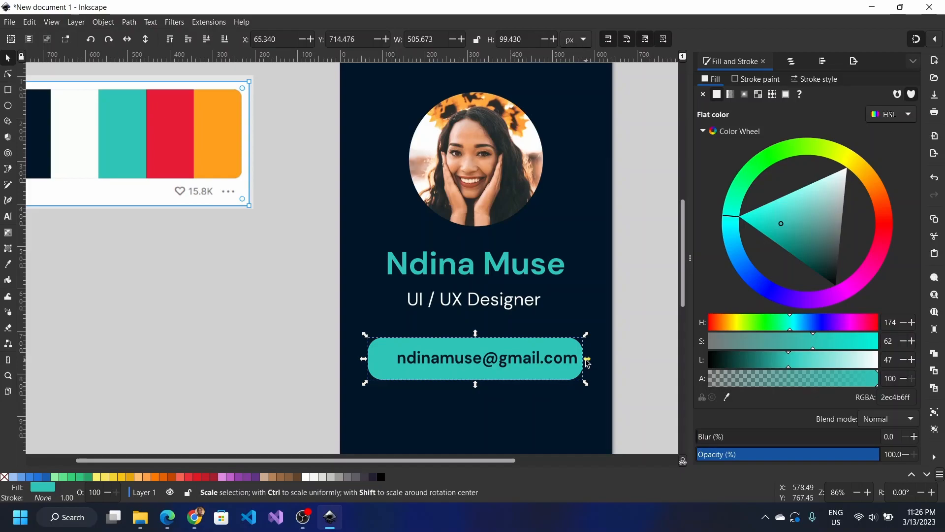
pyautogui.moveTo(586, 360); pyautogui.dragTo(601, 360)
pyautogui.press('Escape')
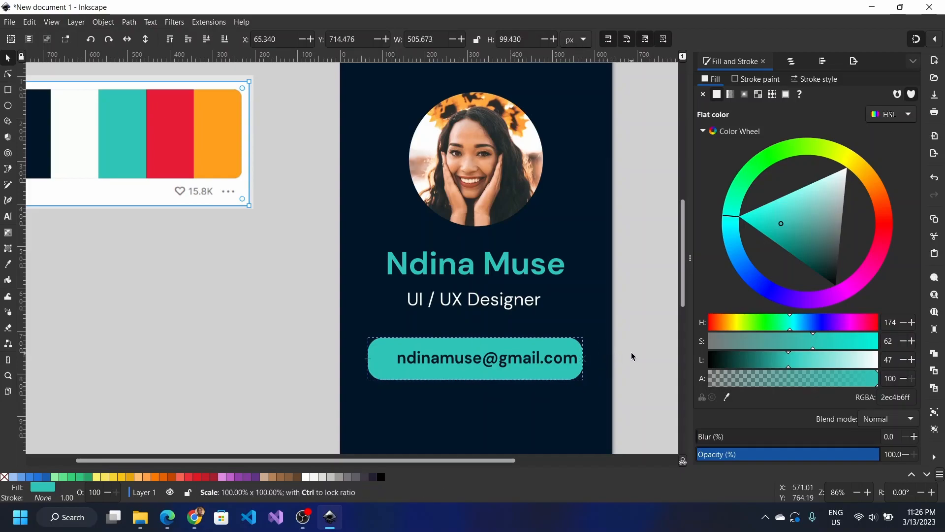
pyautogui.press('ctrl')
pyautogui.moveTo(589, 364)
pyautogui.mouseDown()
pyautogui.moveTo(612, 363)
pyautogui.moveTo(573, 361)
pyautogui.moveTo(597, 361)
pyautogui.mouseUp()
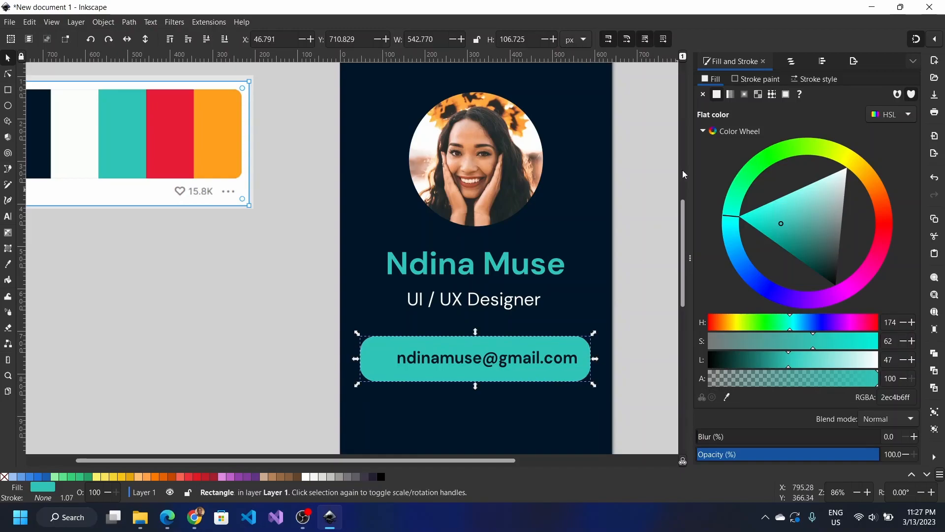
# Step: In Layers and Objects, rename text4092 to 'e-mail address' and rect4016 to 'email button'
pyautogui.click(787, 60)
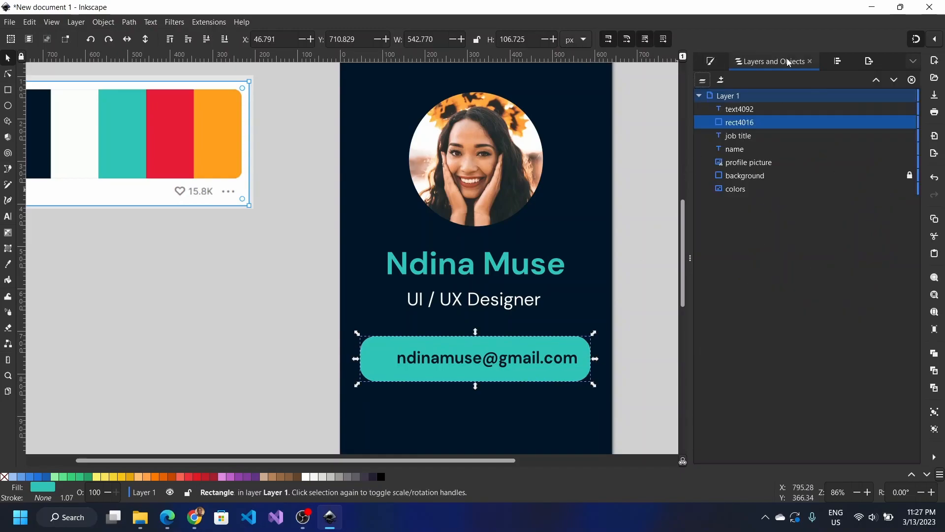
pyautogui.click(751, 109)
pyautogui.click(752, 109)
pyautogui.write('e-m')
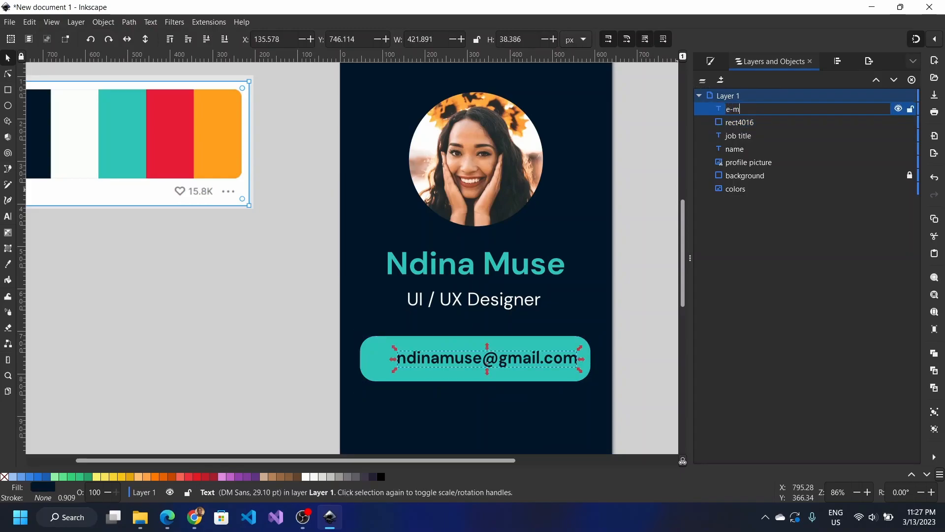
pyautogui.write('ail address')
pyautogui.press('Return')
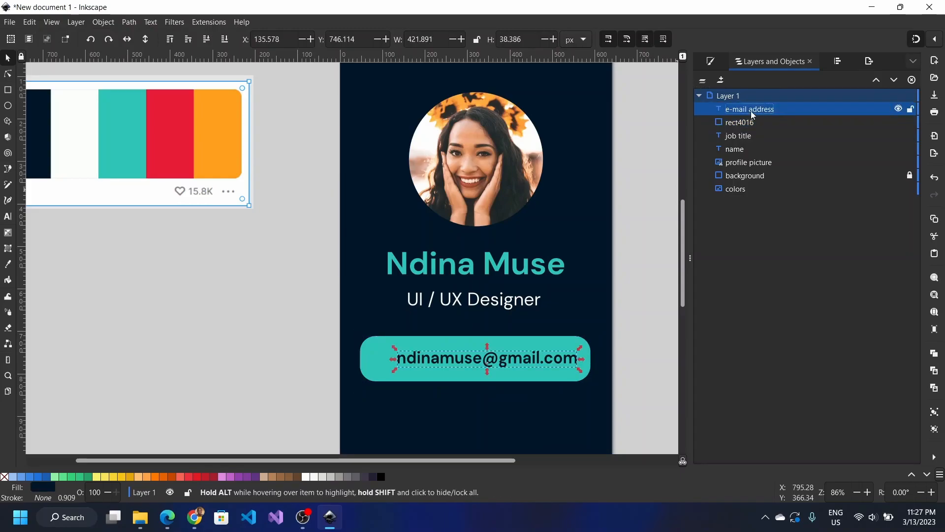
pyautogui.doubleClick(737, 123)
pyautogui.write('email but')
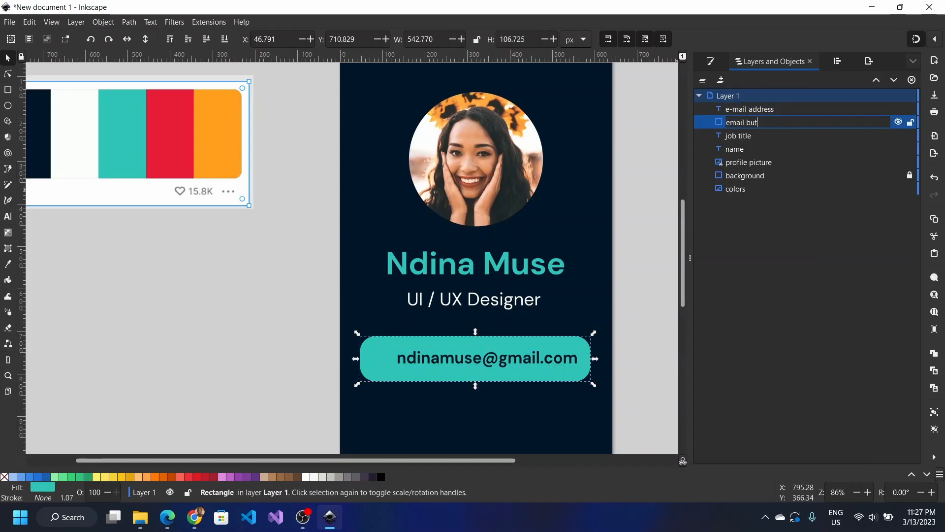
pyautogui.write('ton')
pyautogui.press('Return')
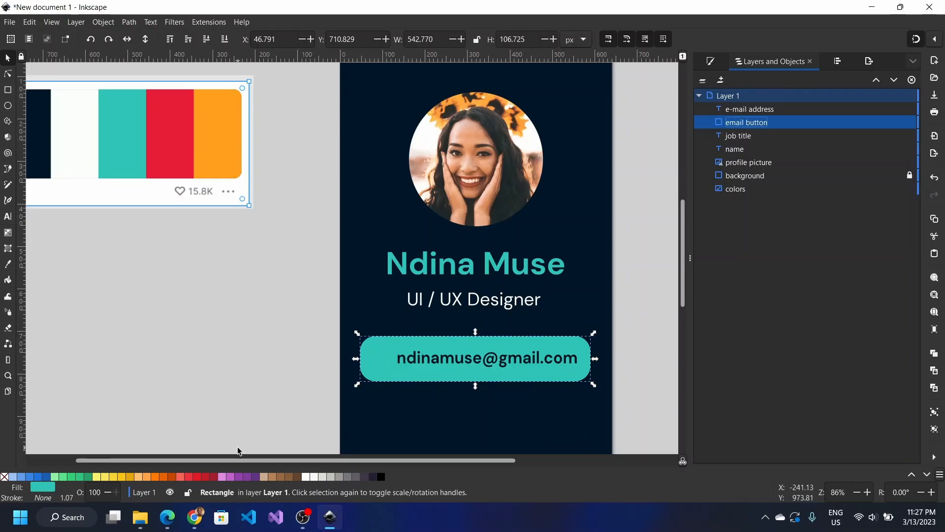
# Step: In Chrome, go to IconScout's call icons page
pyautogui.click(200, 510)
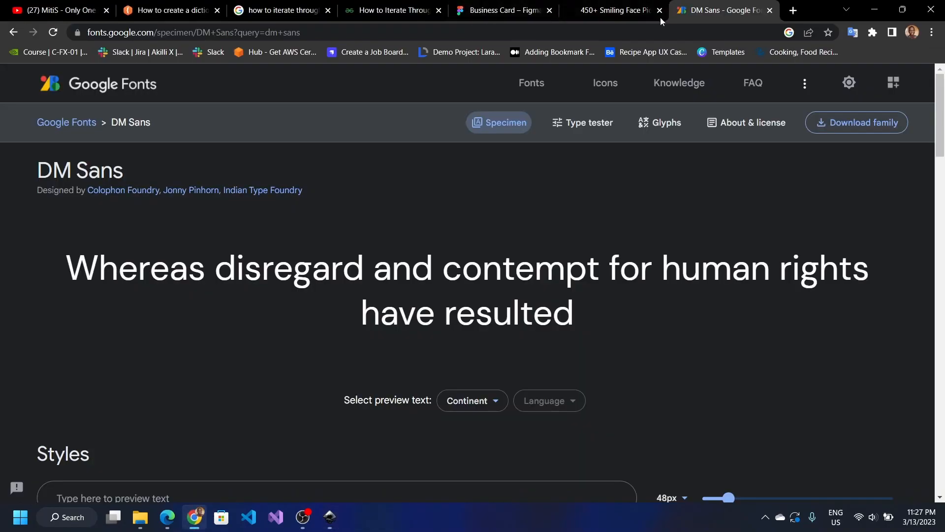
pyautogui.click(643, 31)
pyautogui.write('l')
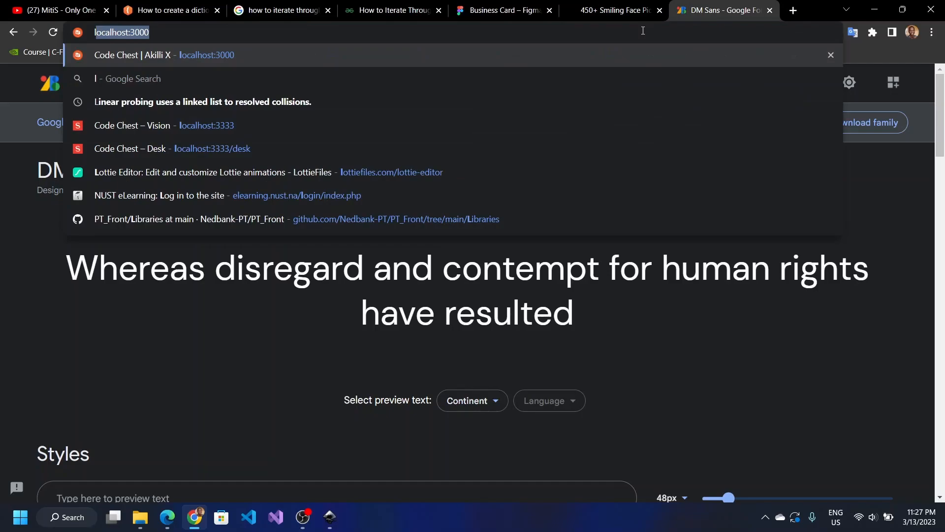
pyautogui.write('o')
pyautogui.press('BackSpace')
pyautogui.press('BackSpace')
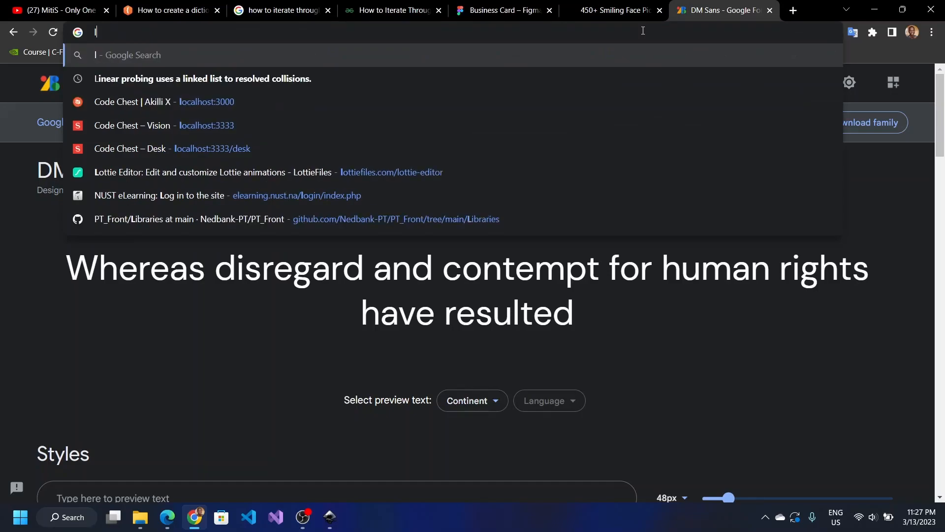
pyautogui.write('iconsout.')
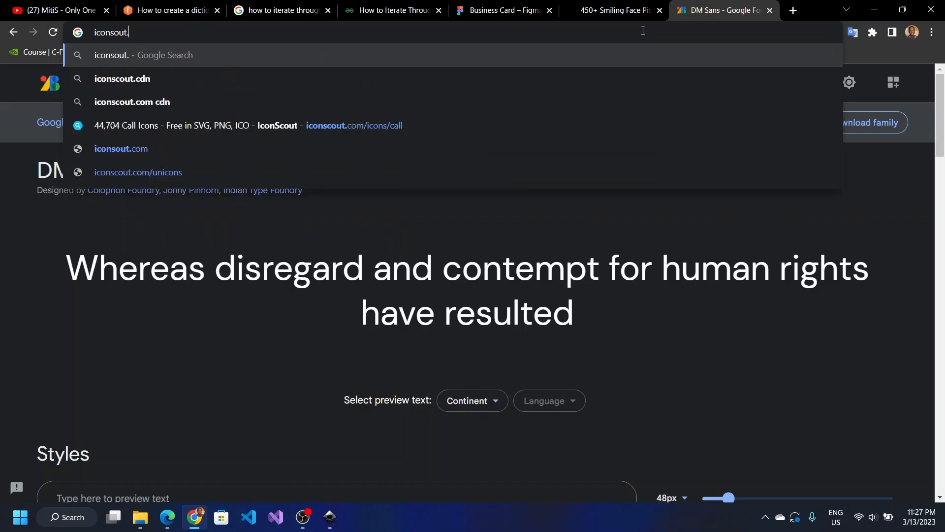
pyautogui.click(489, 135)
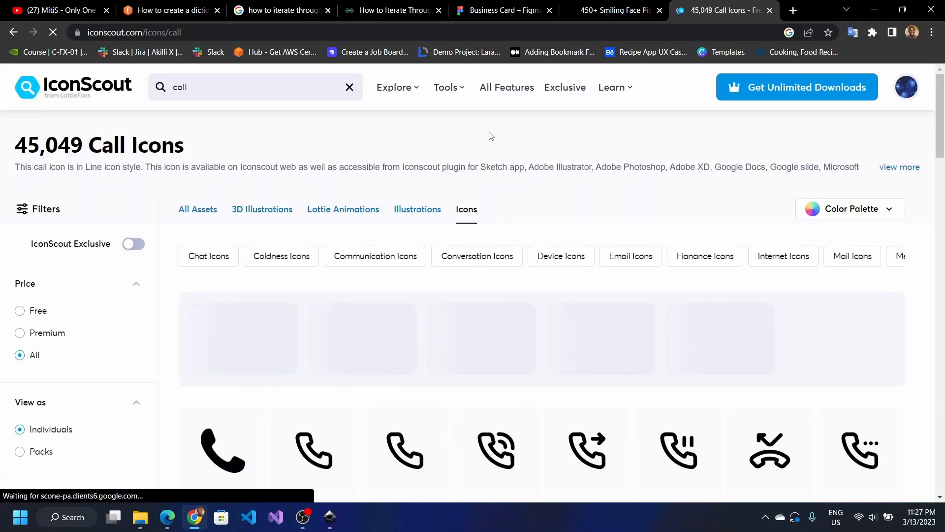
# Step: Open a phone-with-sound-waves call icon's page in a new tab
pyautogui.scroll(-2, 491, 135)
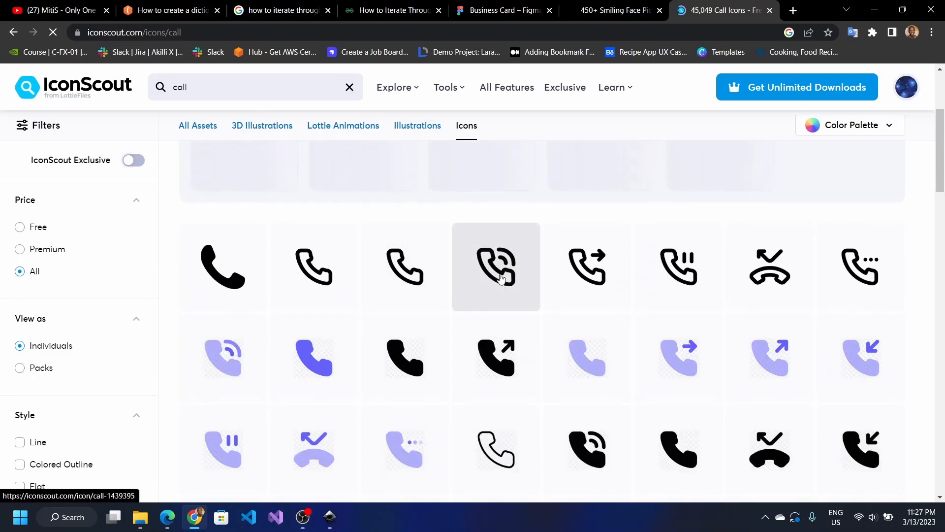
pyautogui.scroll(-1, 507, 283)
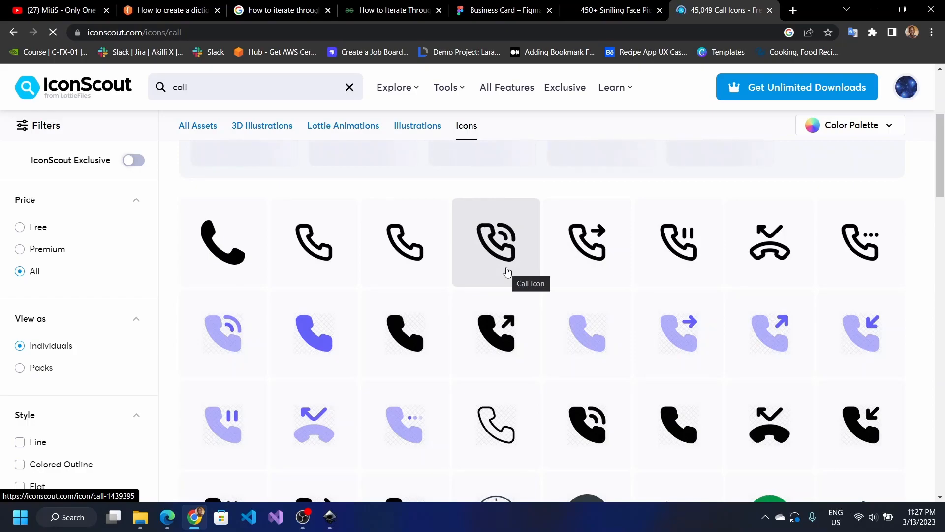
pyautogui.rightClick(507, 271)
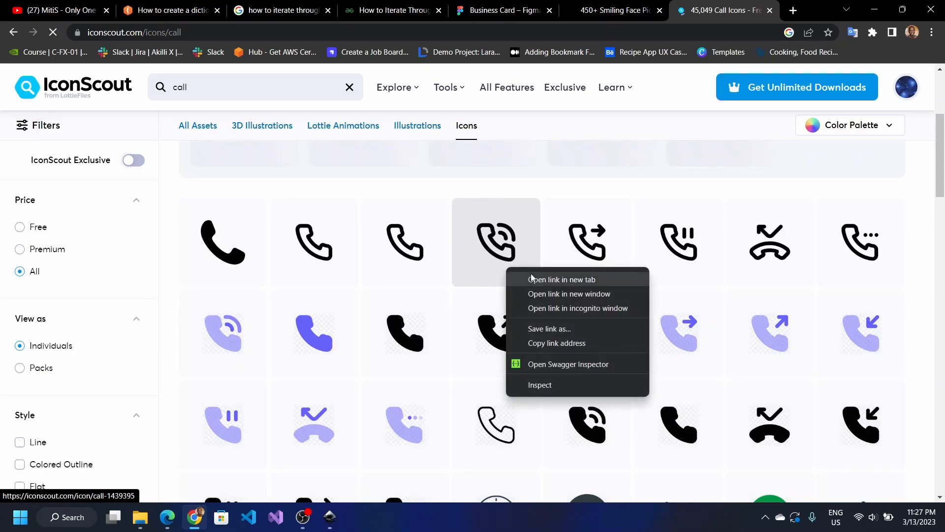
pyautogui.click(562, 280)
pyautogui.click(254, 89)
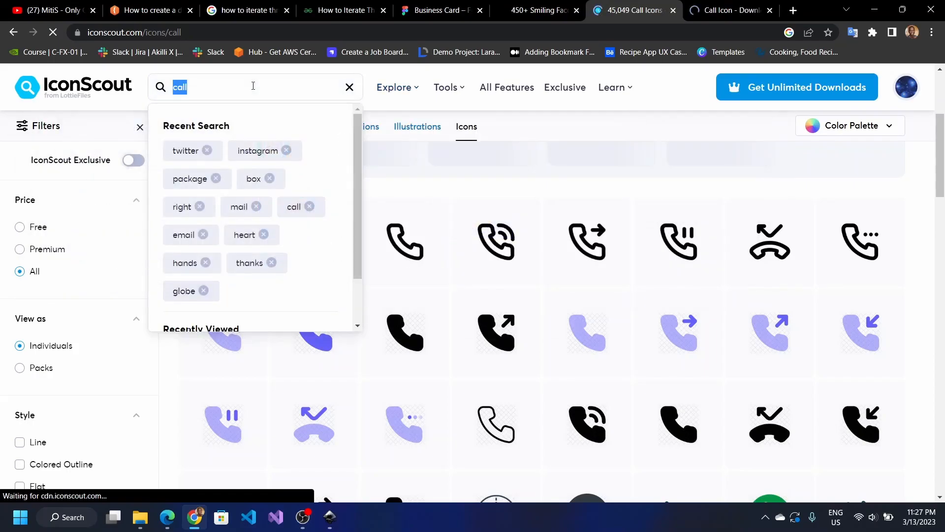
# Step: Search IconScout for 'email', download the blue envelope as SVG, and drag it onto the card design
pyautogui.write('email')
pyautogui.press('Return')
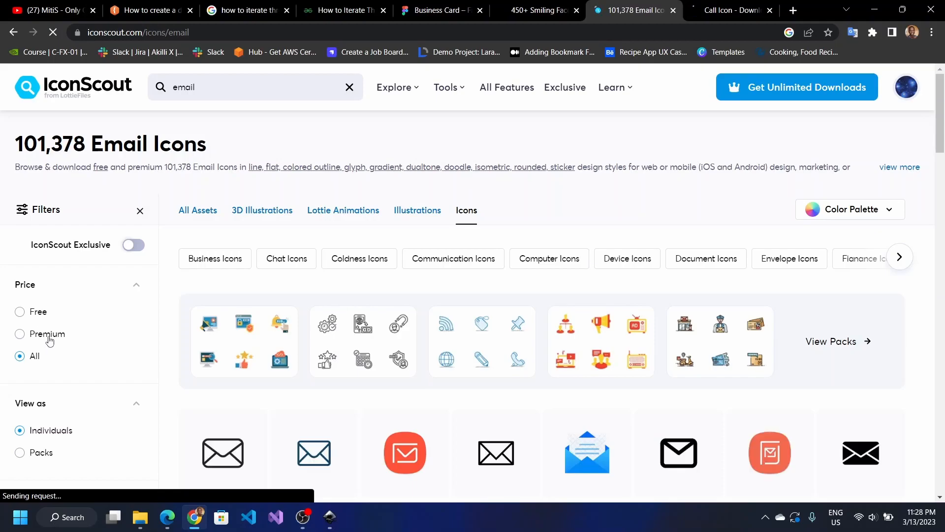
pyautogui.scroll(-5, 317, 351)
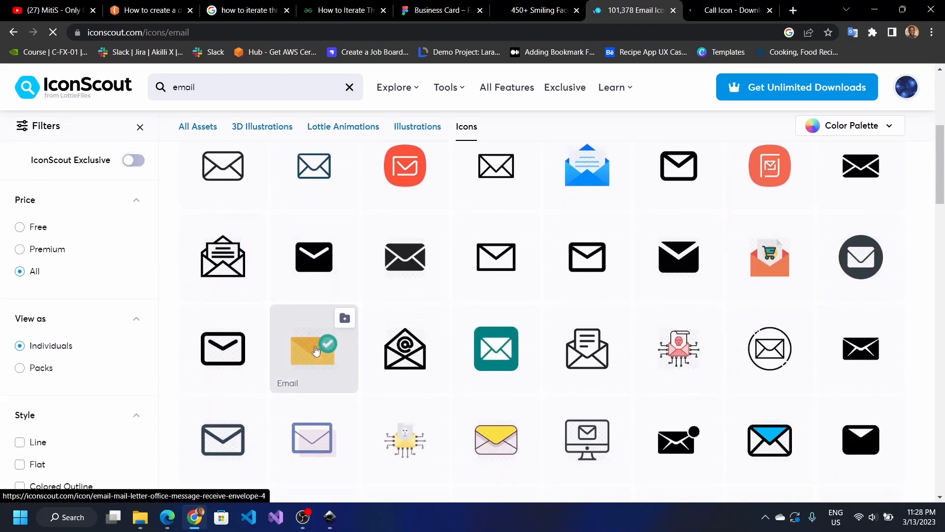
pyautogui.scroll(-5, 316, 350)
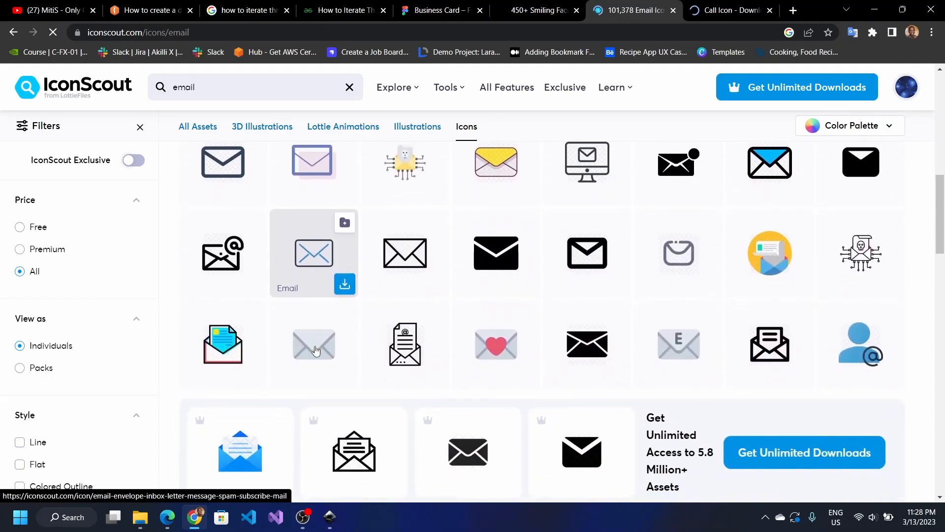
pyautogui.scroll(-5, 317, 350)
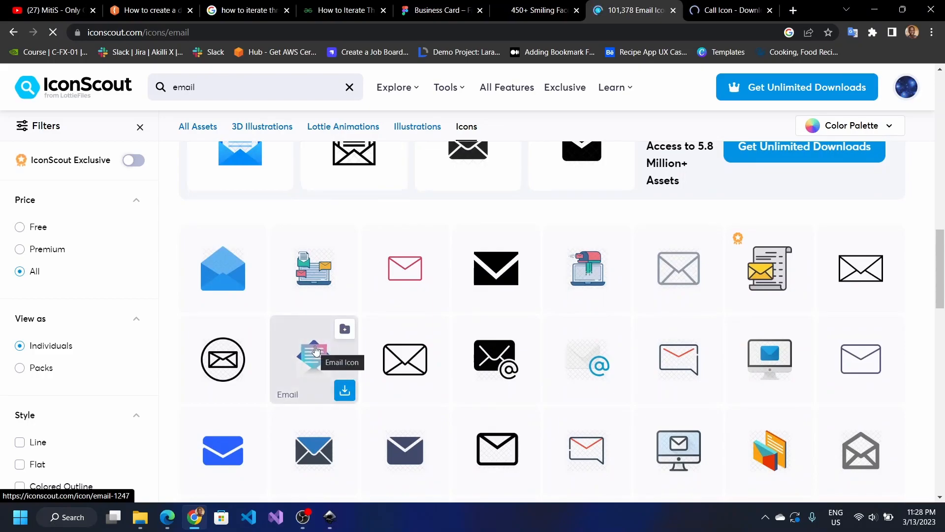
pyautogui.scroll(-3, 316, 350)
pyautogui.click(255, 364)
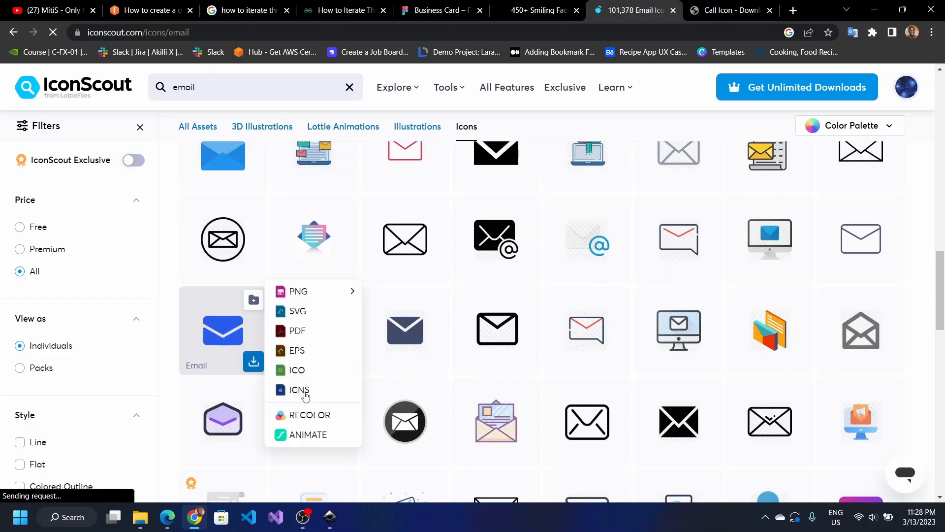
pyautogui.click(308, 313)
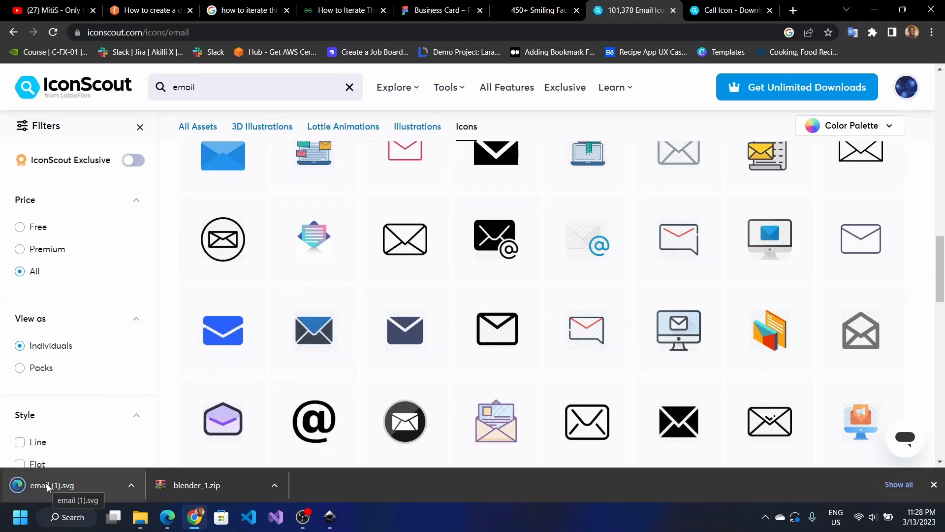
pyautogui.moveTo(47, 483); pyautogui.dragTo(314, 358)
# Step: Import email (1).svg as editable objects and place the envelope at the button's left end
pyautogui.hotkey('alt', 'Tab')
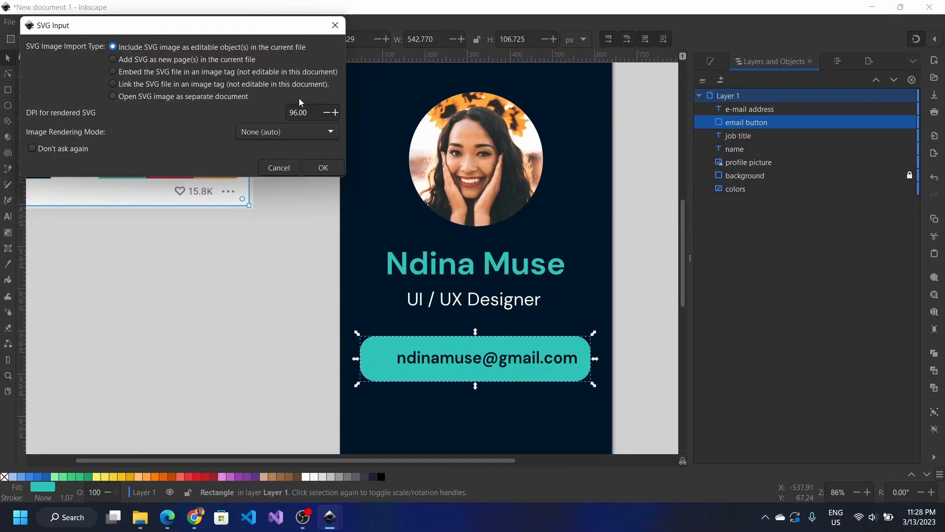
pyautogui.click(322, 168)
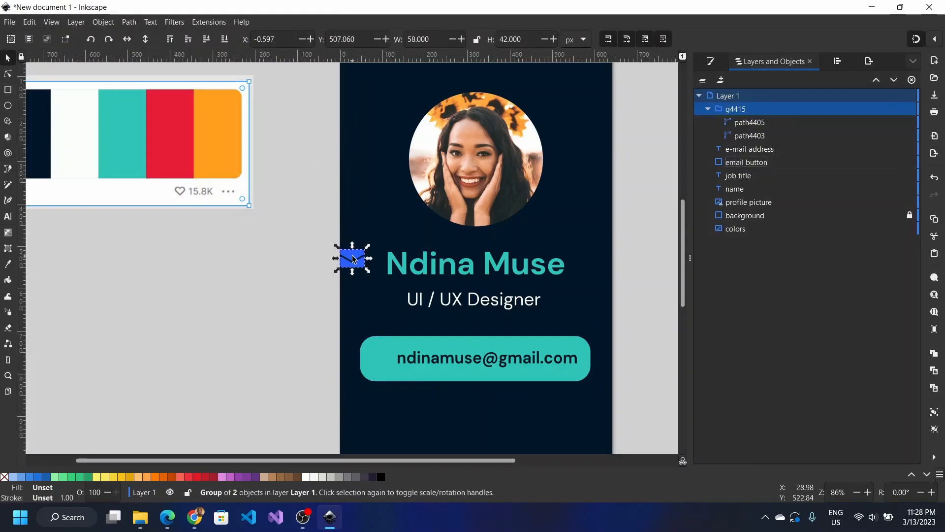
pyautogui.moveTo(363, 265); pyautogui.dragTo(383, 363)
pyautogui.scroll(1, 391, 354)
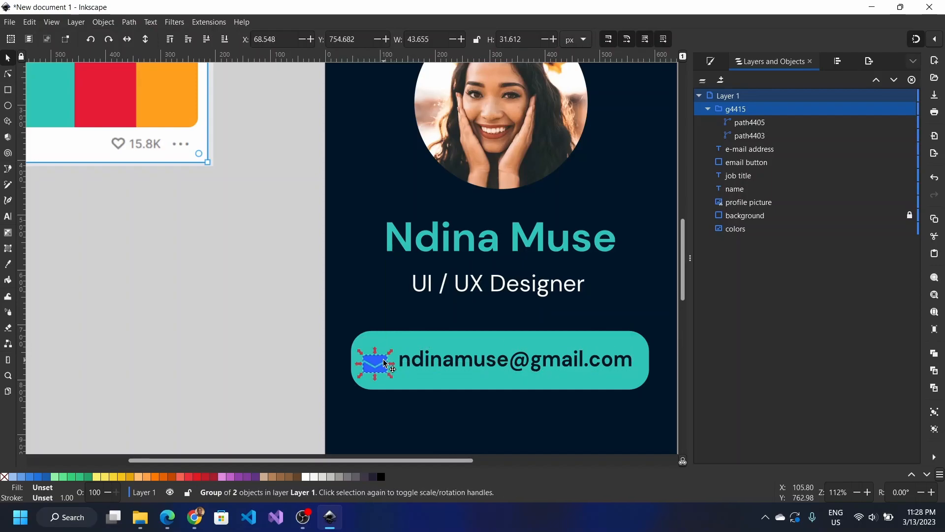
# Step: Centre the envelope and e-mail text on the horizontal axis, relative to the selection area
pyautogui.keyDown('shift'); pyautogui.click(426, 364); pyautogui.keyUp('shift')
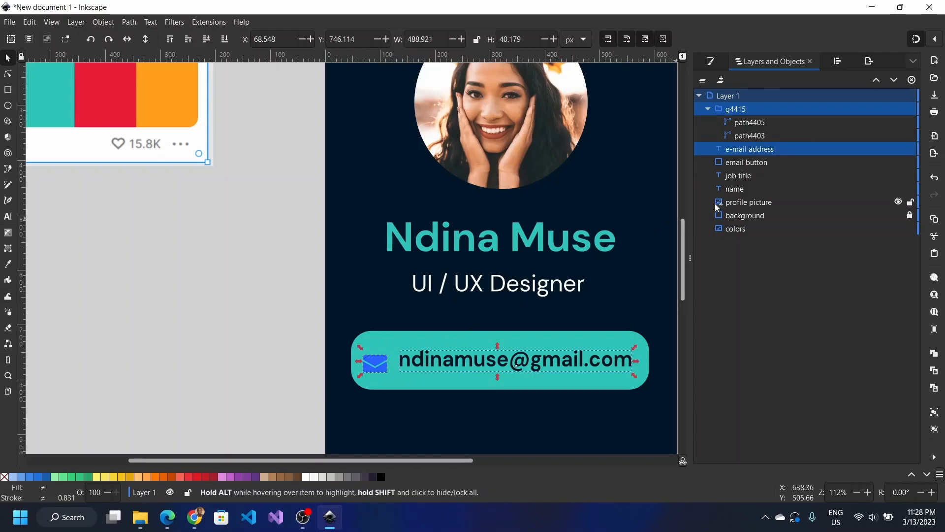
pyautogui.click(683, 213)
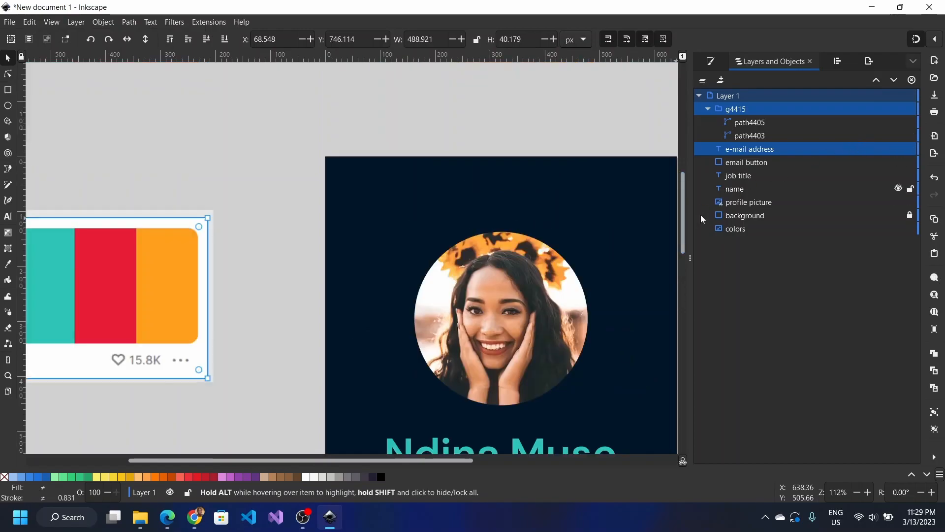
pyautogui.scroll(-5, 541, 316)
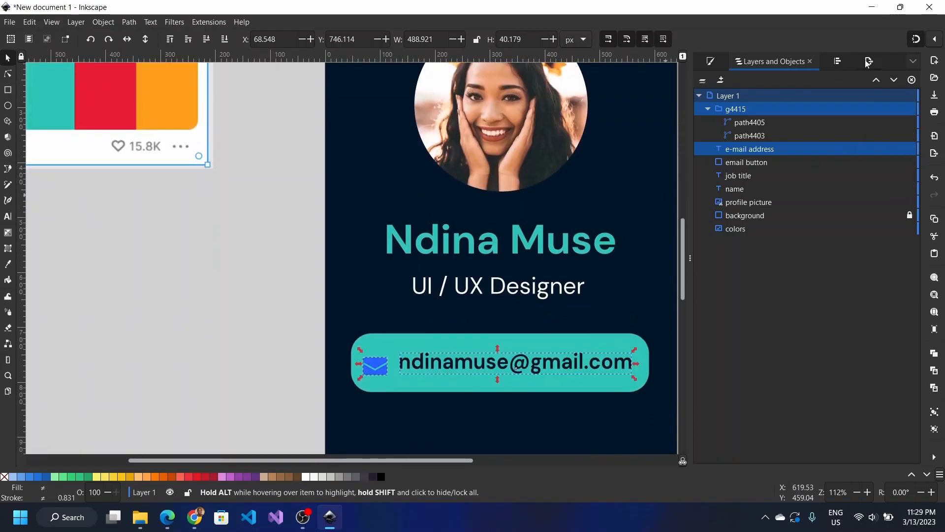
pyautogui.click(838, 62)
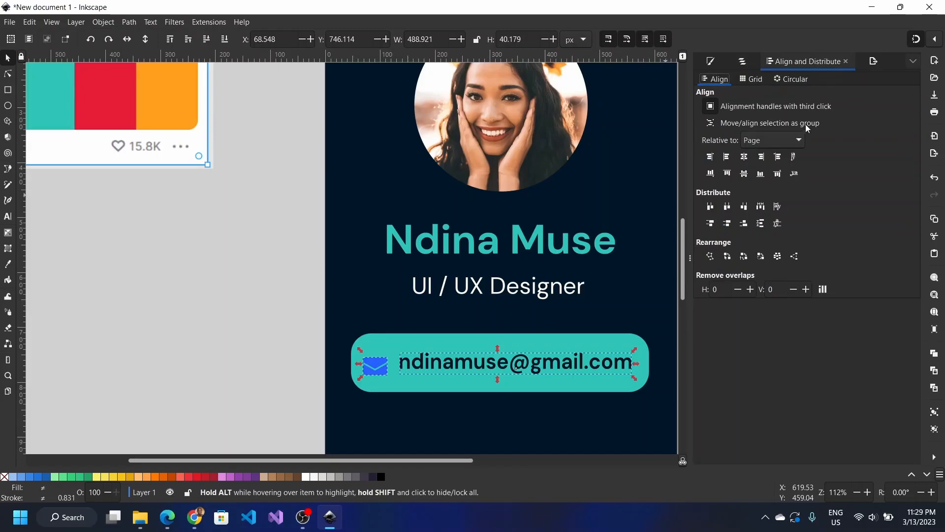
pyautogui.click(778, 142)
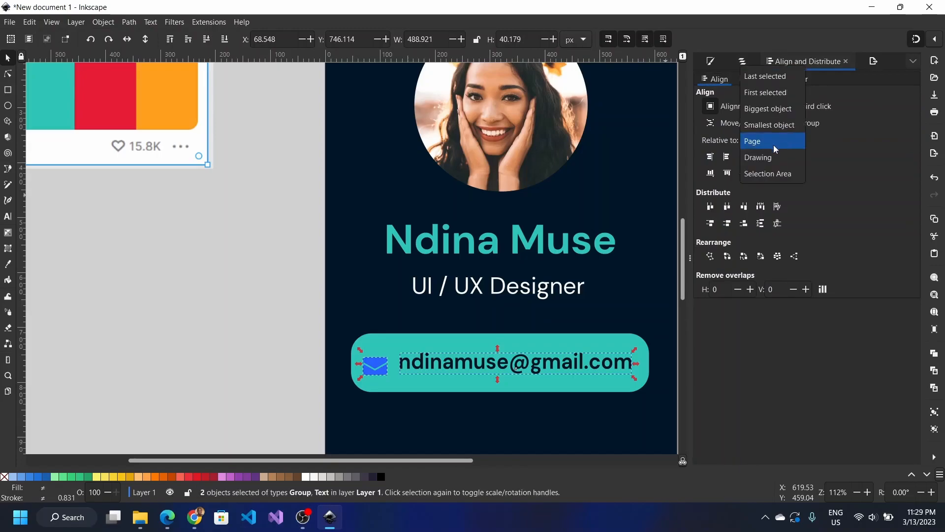
pyautogui.click(759, 176)
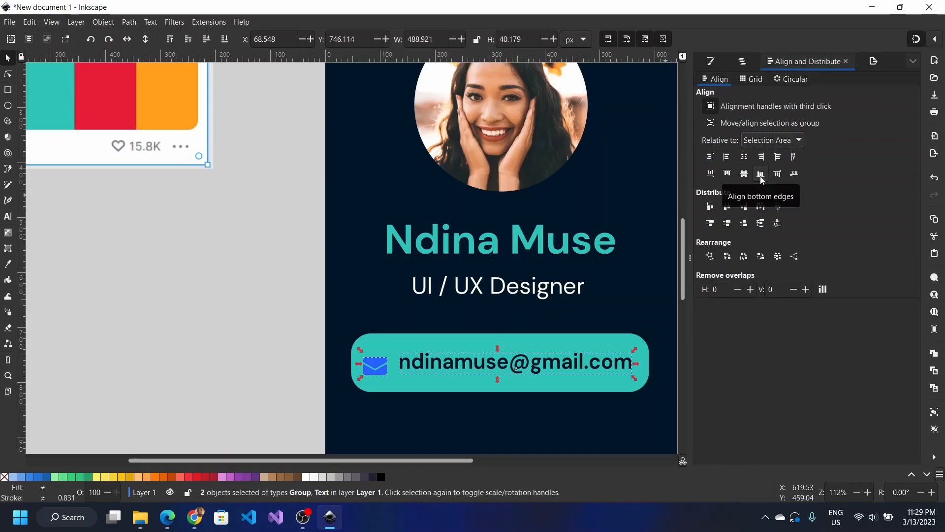
pyautogui.click(746, 176)
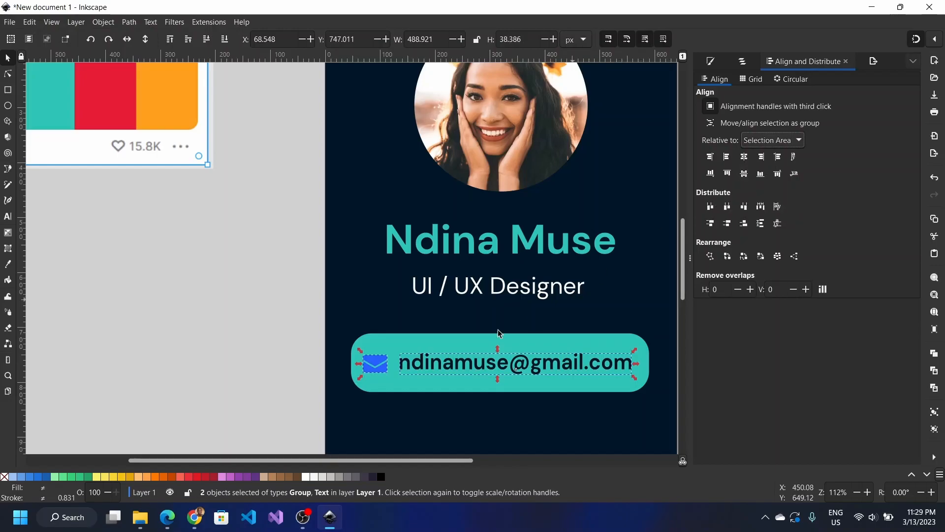
pyautogui.click(270, 389)
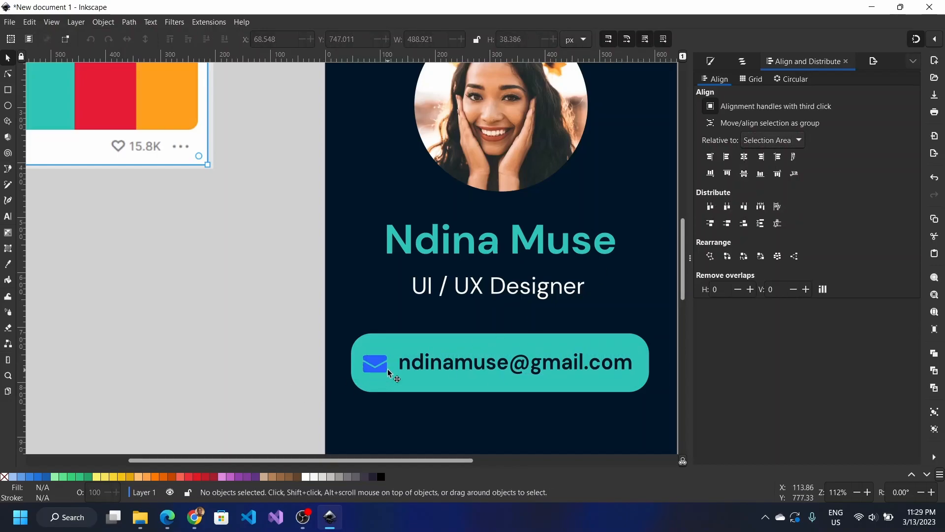
# Step: Fill the envelope icon with the card's dark navy background colour using the Dropper
pyautogui.click(388, 372)
pyautogui.press('i')
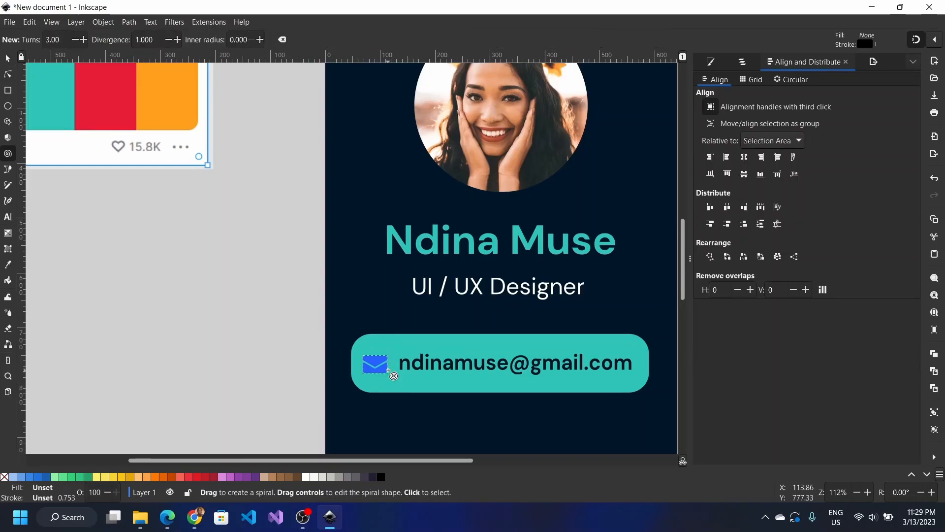
pyautogui.press('d')
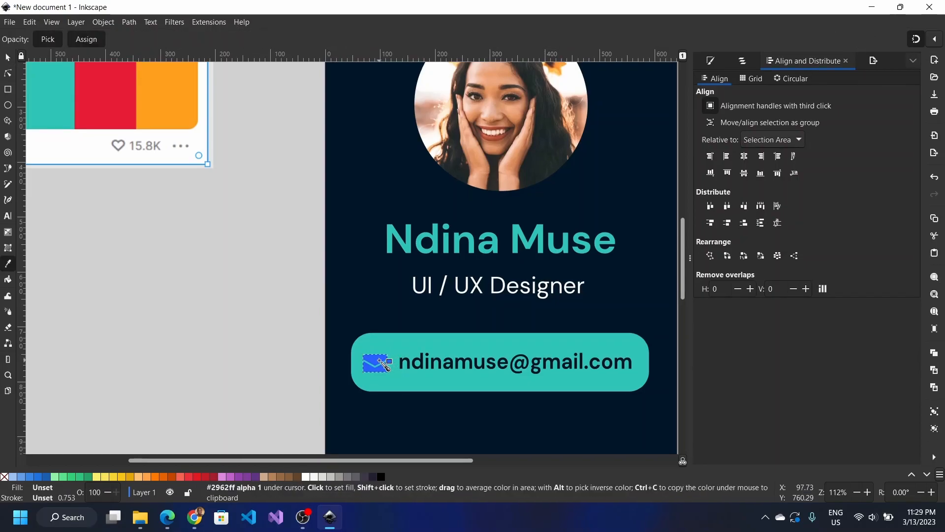
pyautogui.click(363, 295)
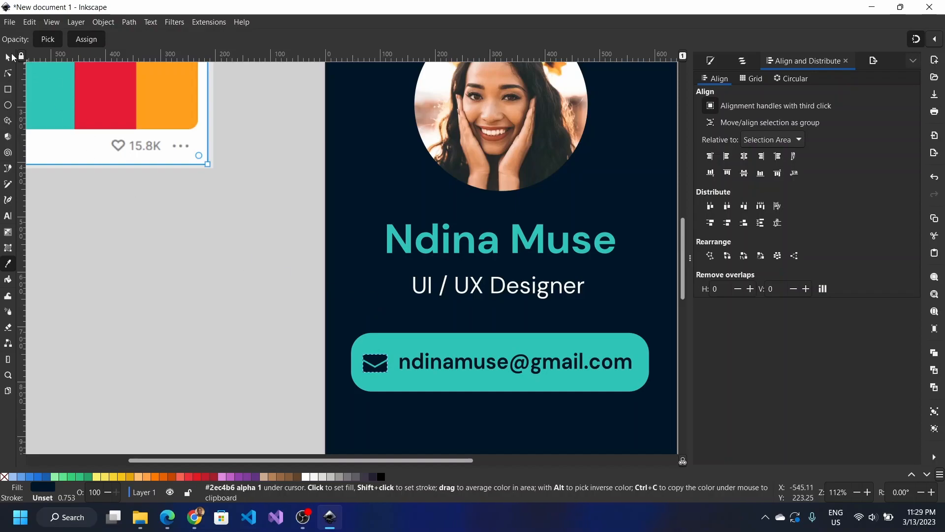
# Step: Select the teal button, e-mail text and envelope icon together
pyautogui.click(8, 60)
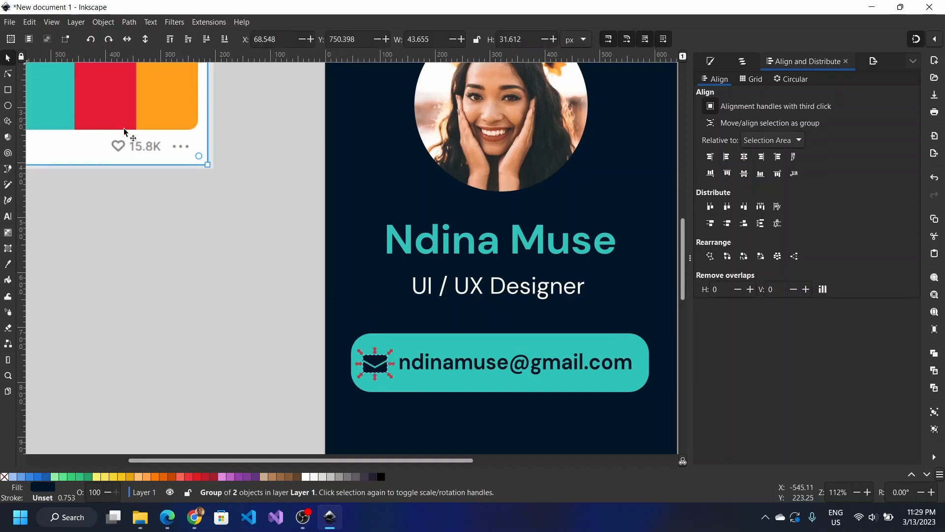
pyautogui.click(376, 344)
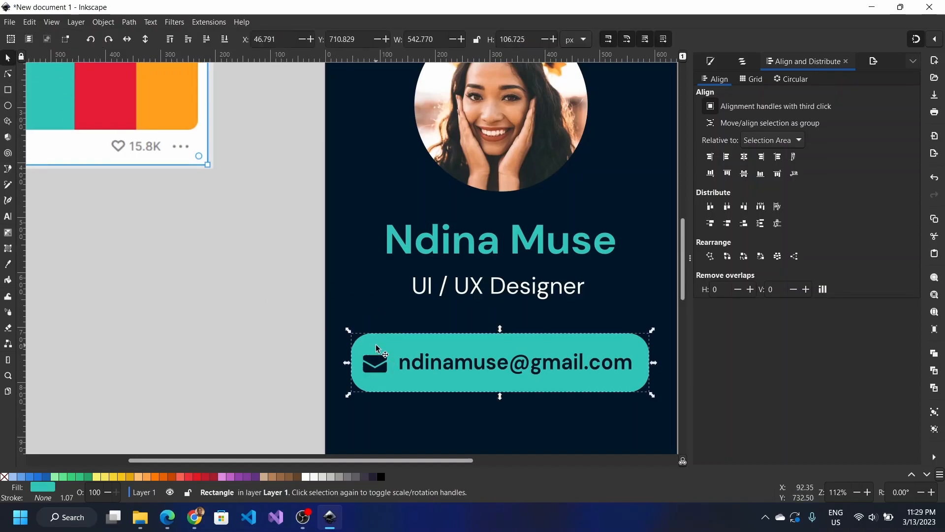
pyautogui.click(455, 357)
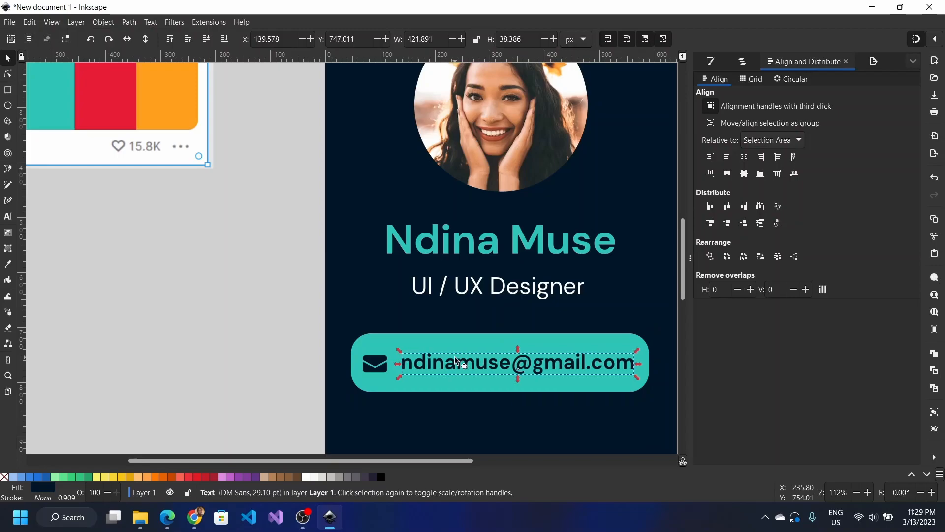
pyautogui.click(385, 372)
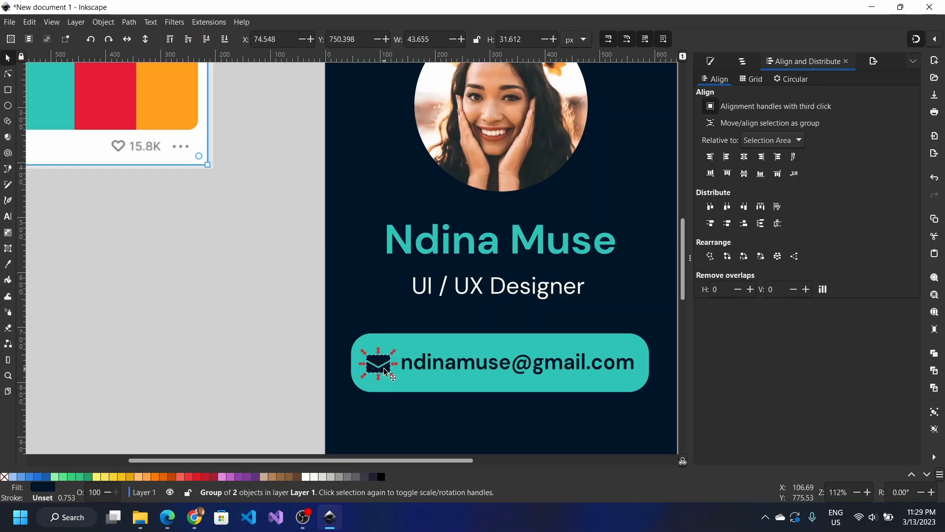
pyautogui.scroll(-6, 383, 367)
pyautogui.hscroll(3, 383, 372)
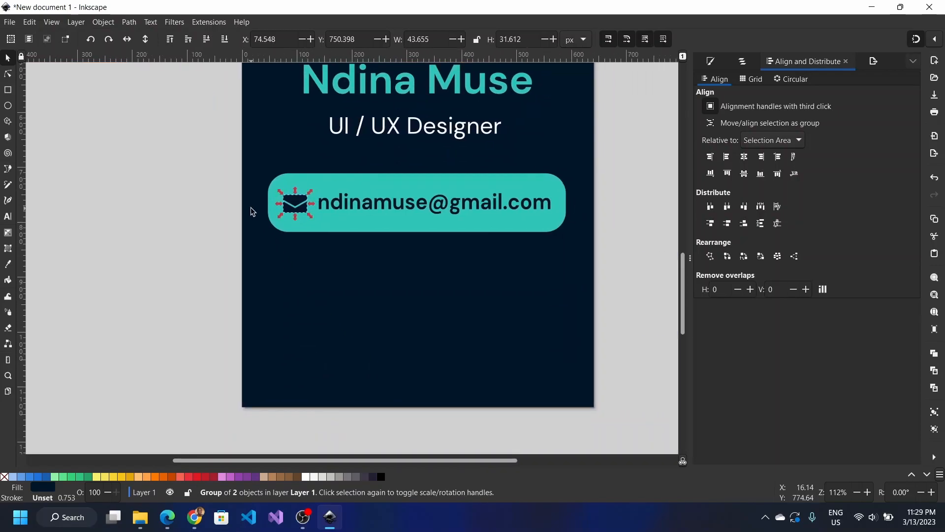
pyautogui.moveTo(185, 148); pyautogui.dragTo(589, 255)
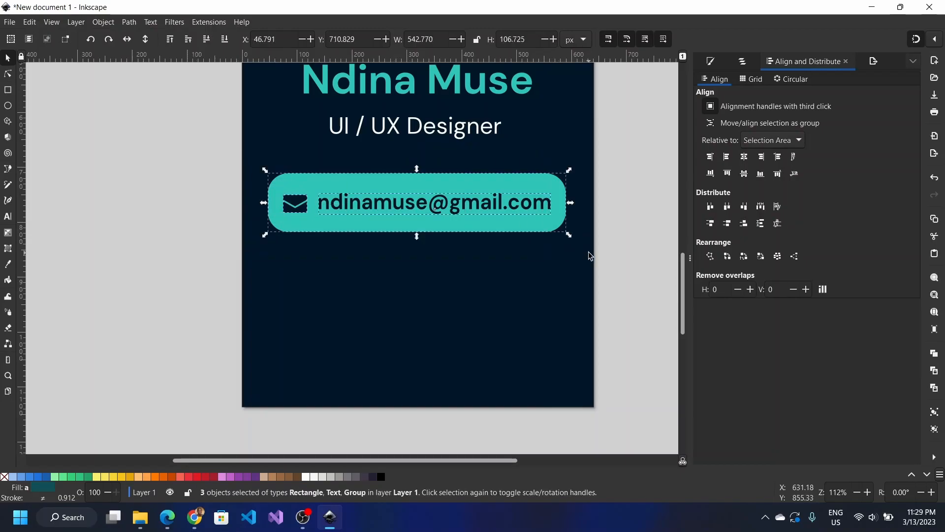
# Step: Rename the envelope group 'email icon' in Layers and Objects
pyautogui.click(713, 60)
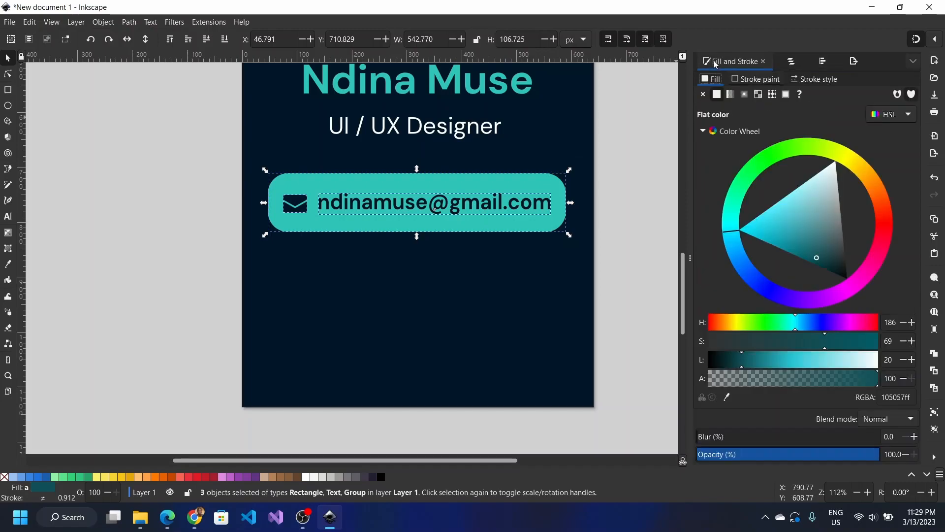
pyautogui.click(791, 62)
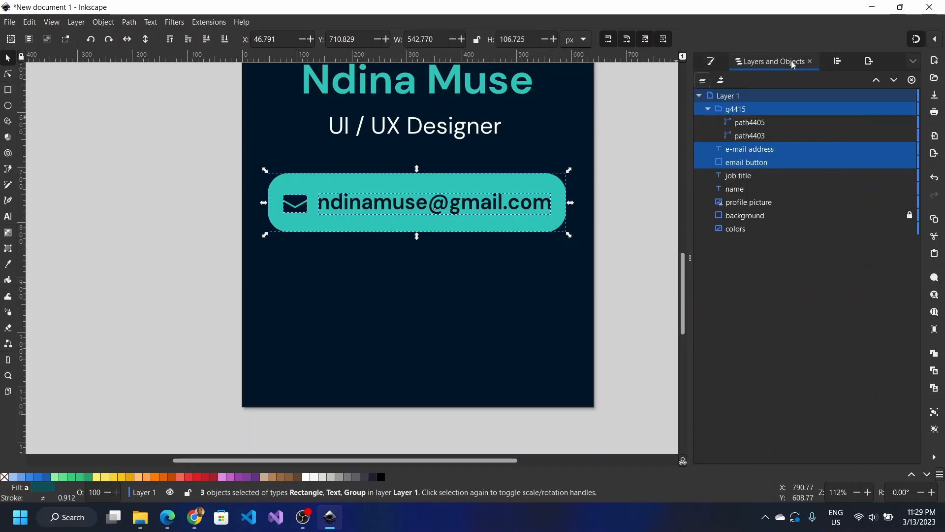
pyautogui.click(748, 121)
pyautogui.click(745, 113)
pyautogui.click(746, 112)
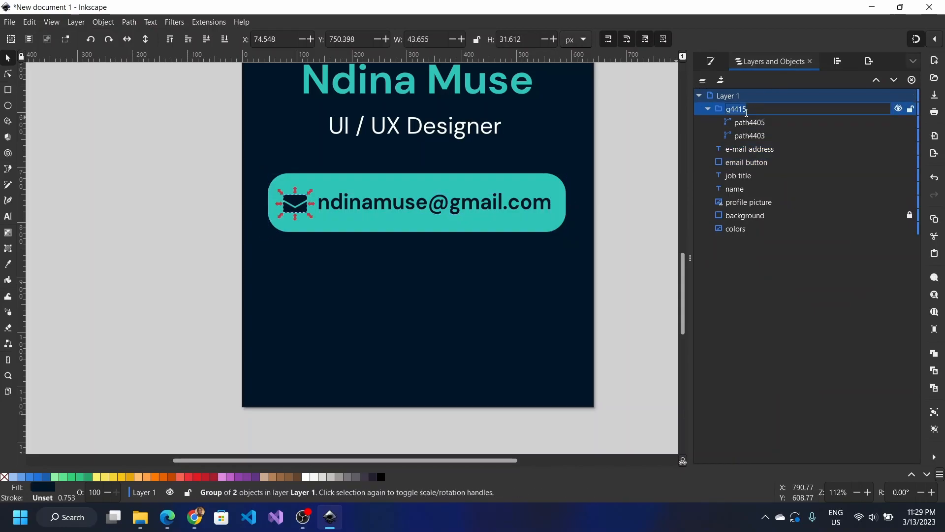
pyautogui.write('email icon')
pyautogui.press('Return')
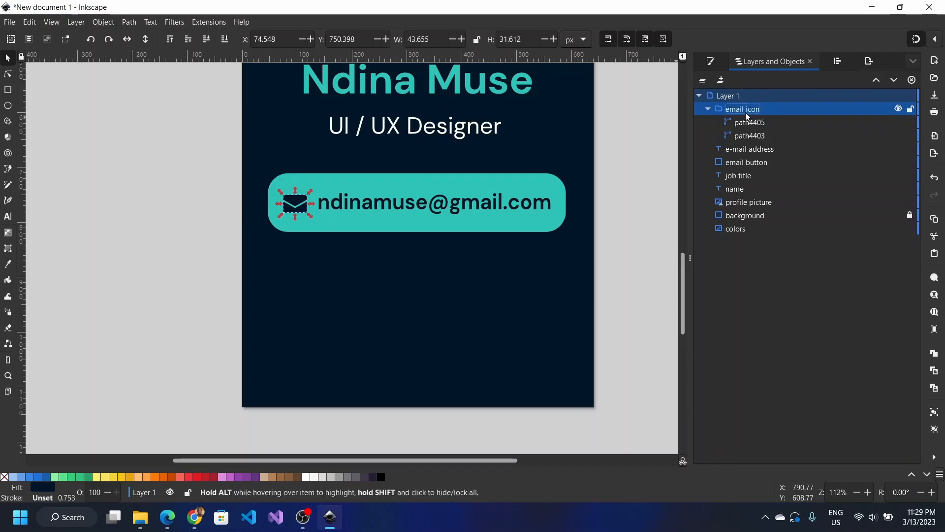
pyautogui.click(708, 109)
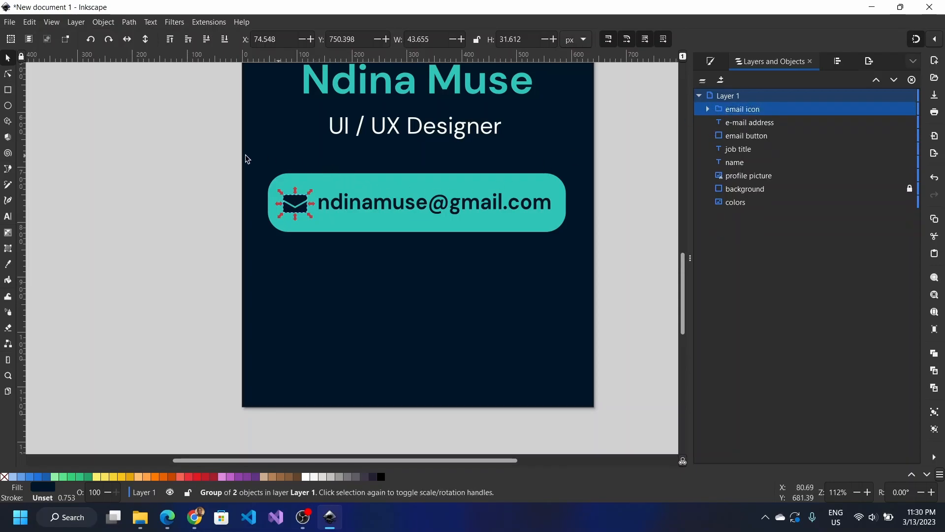
# Step: Group the email icon, e-mail address text and email button into one group
pyautogui.moveTo(225, 164); pyautogui.dragTo(618, 254)
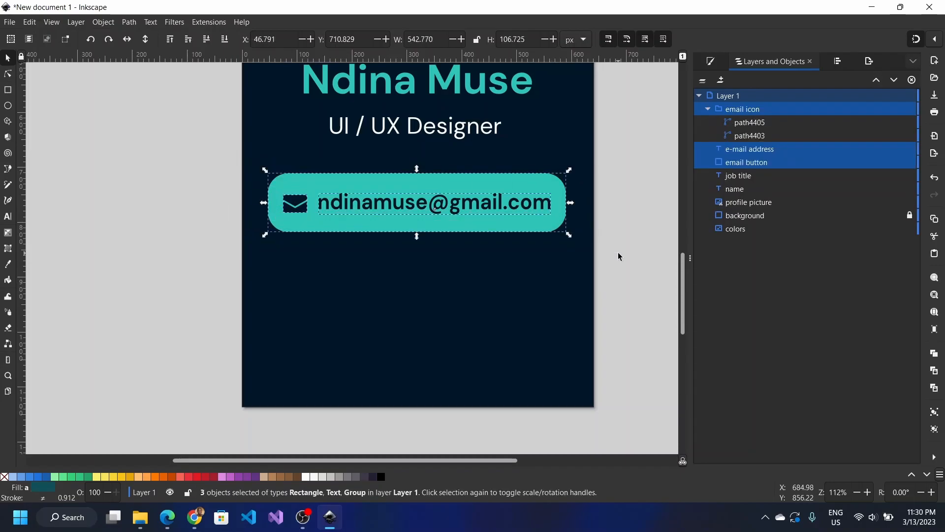
pyautogui.rightClick(787, 160)
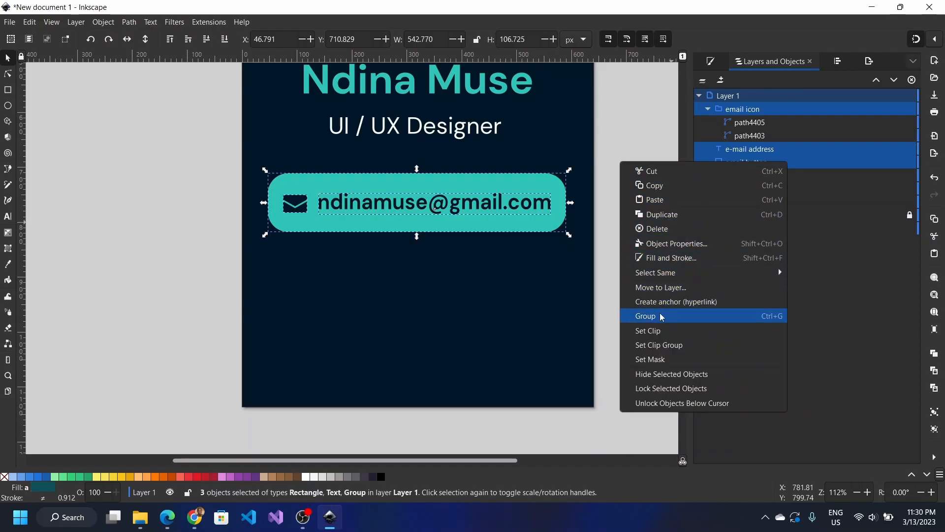
pyautogui.press('Escape')
pyautogui.hotkey('ctrl', 'g')
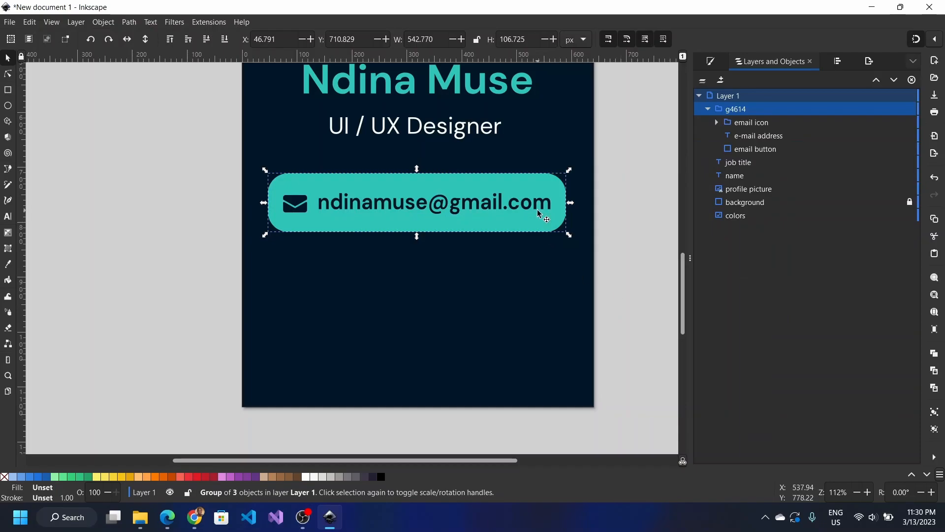
# Step: Place a copy of the email button group directly below the original and select its text line
pyautogui.press('alt')
pyautogui.hotkey('ctrl', 'v')
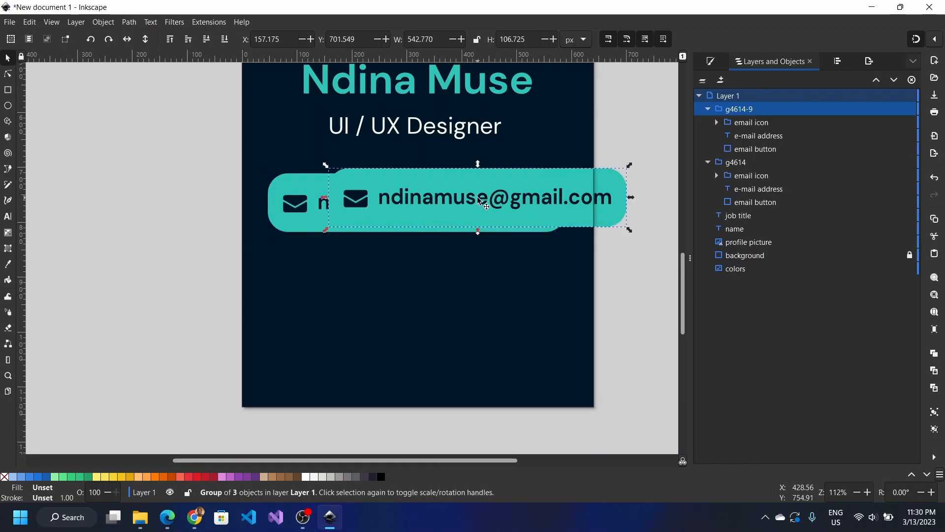
pyautogui.moveTo(479, 201); pyautogui.dragTo(417, 285)
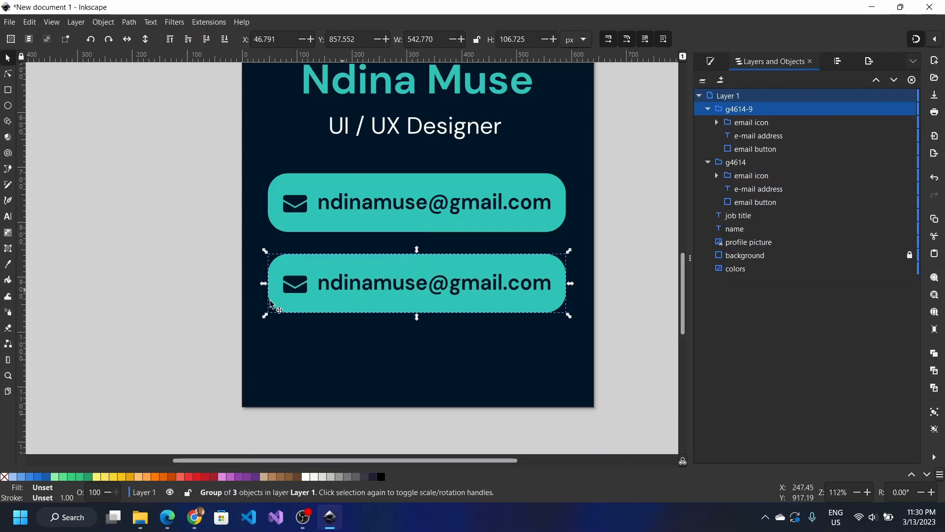
pyautogui.click(198, 309)
pyautogui.doubleClick(369, 287)
pyautogui.click(369, 287)
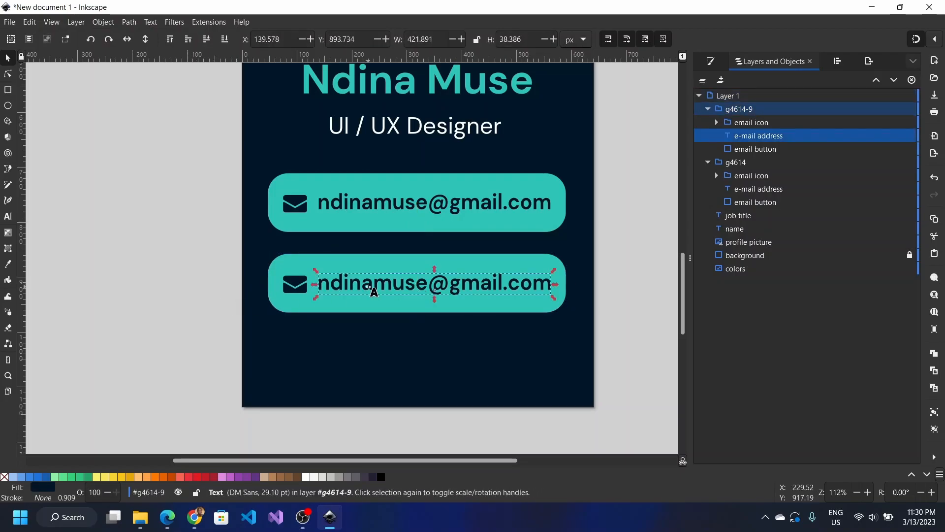
pyautogui.doubleClick(369, 287)
pyautogui.tripleClick(371, 289)
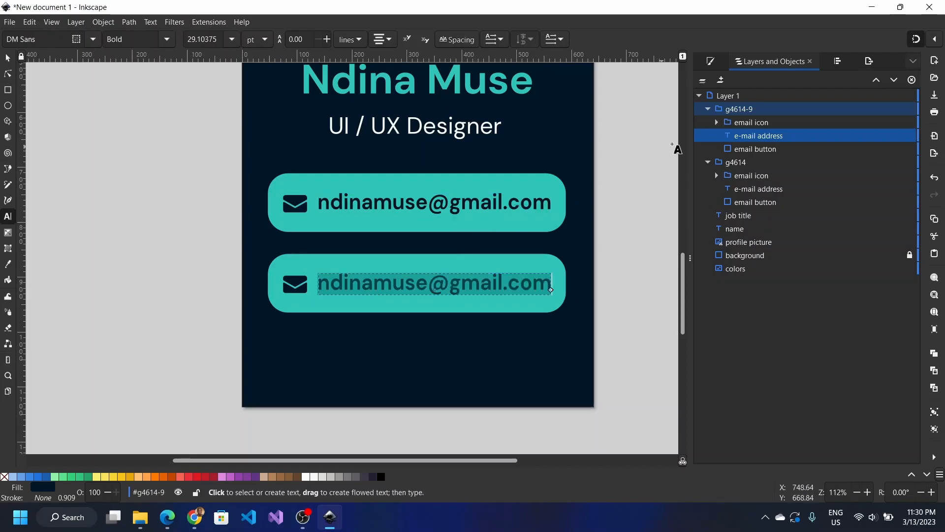
# Step: Rename the original group 'e-mail button full'
pyautogui.doubleClick(734, 162)
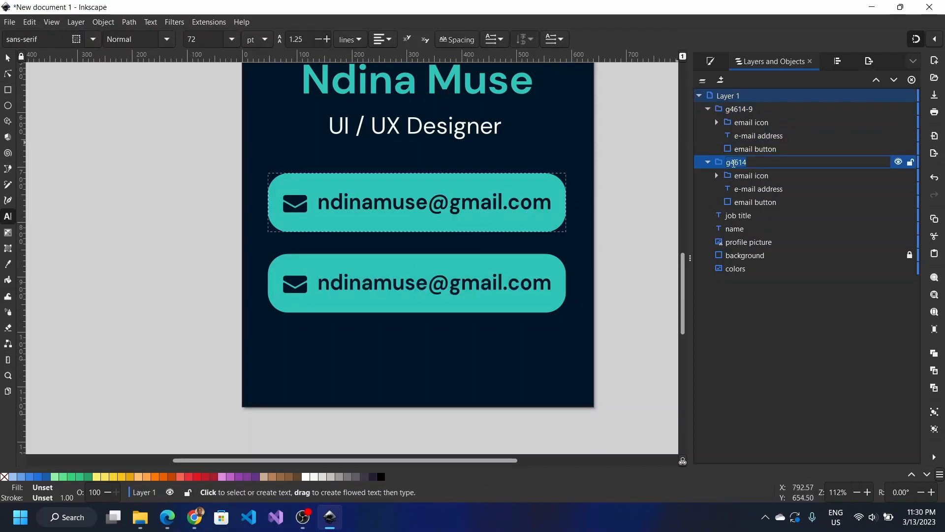
pyautogui.write('email')
pyautogui.press('BackSpace')
pyautogui.press('BackSpace')
pyautogui.press('BackSpace')
pyautogui.press('BackSpace')
pyautogui.write('-mail button fu')
pyautogui.press('Return')
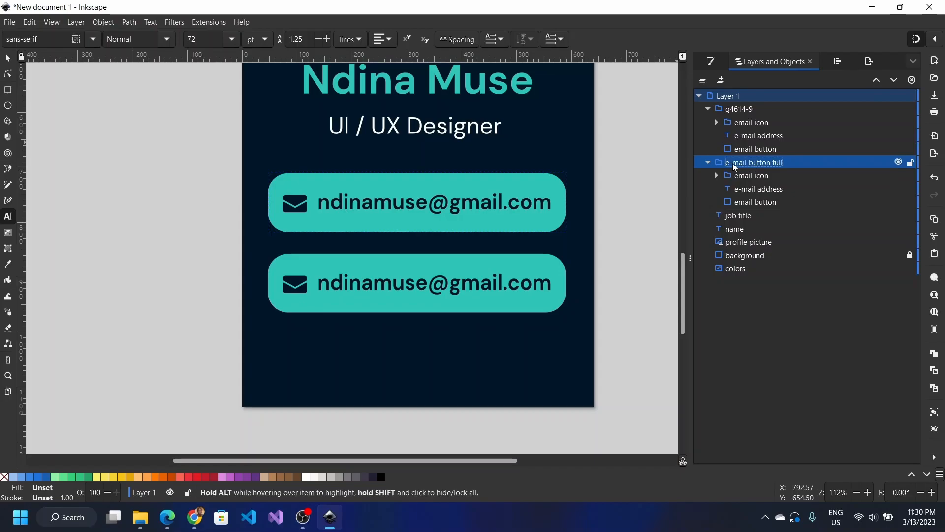
# Step: Rename the copied group 'contact number button' and the layer 'Contact'
pyautogui.doubleClick(730, 109)
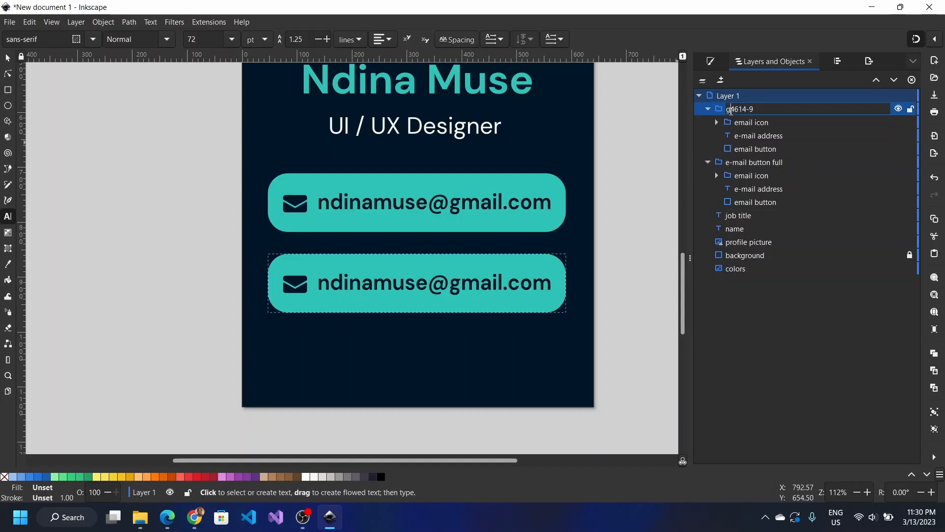
pyautogui.write('contact number button')
pyautogui.press('Return')
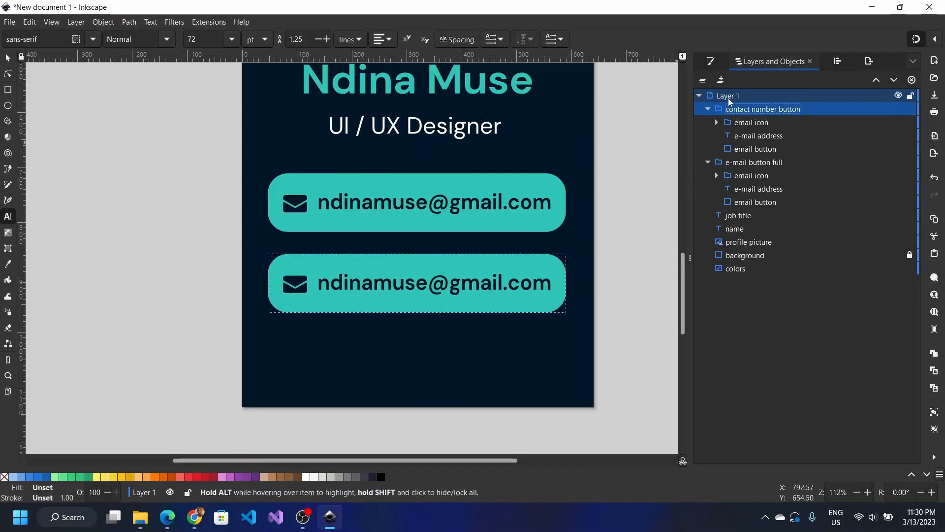
pyautogui.doubleClick(730, 97)
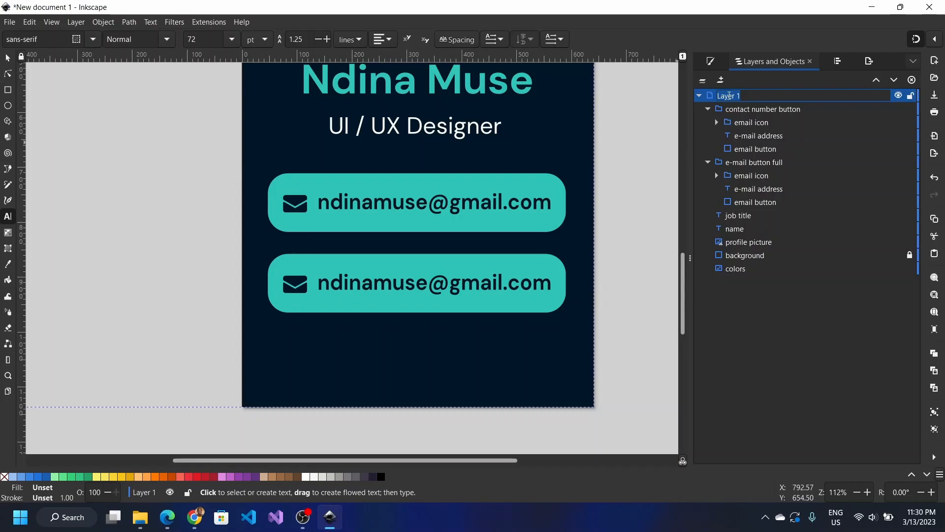
pyautogui.write('Contact')
pyautogui.press('Return')
pyautogui.click(373, 284)
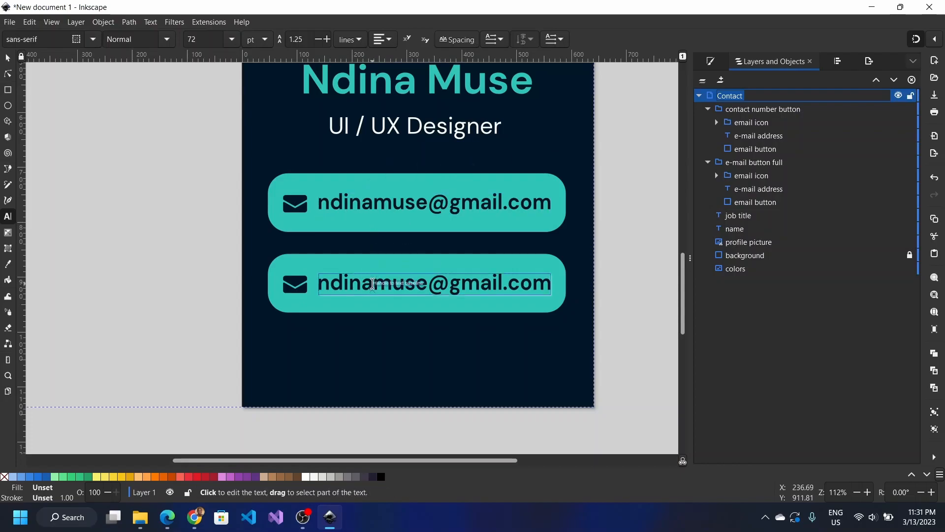
pyautogui.doubleClick(373, 284)
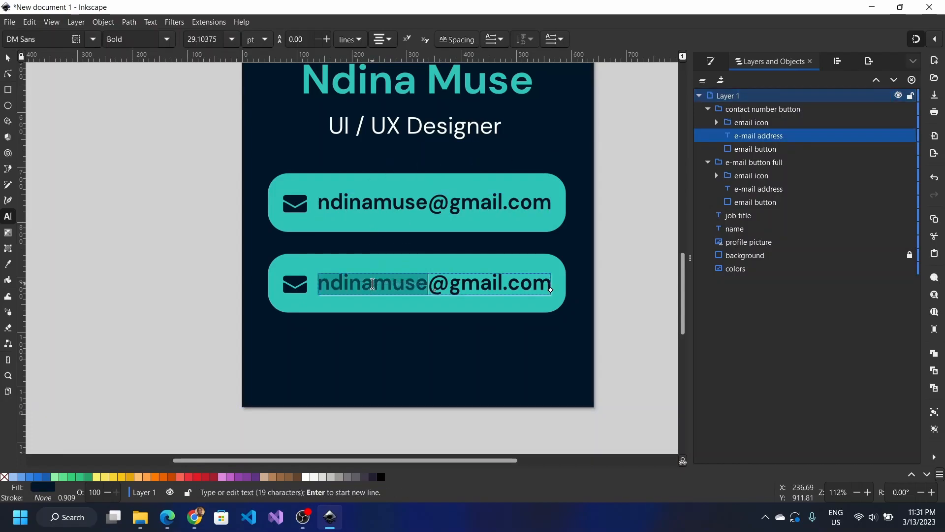
pyautogui.doubleClick(769, 136)
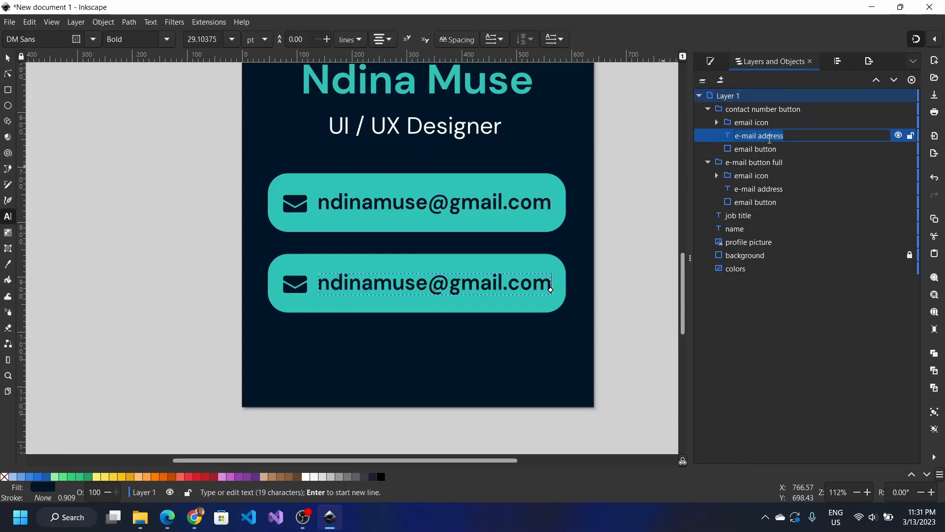
pyautogui.write('mobile number')
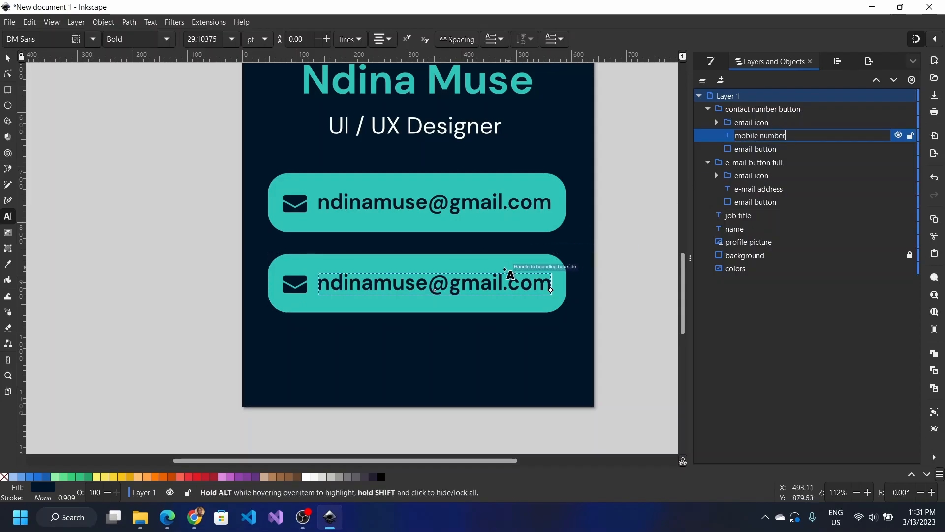
pyautogui.tripleClick(498, 278)
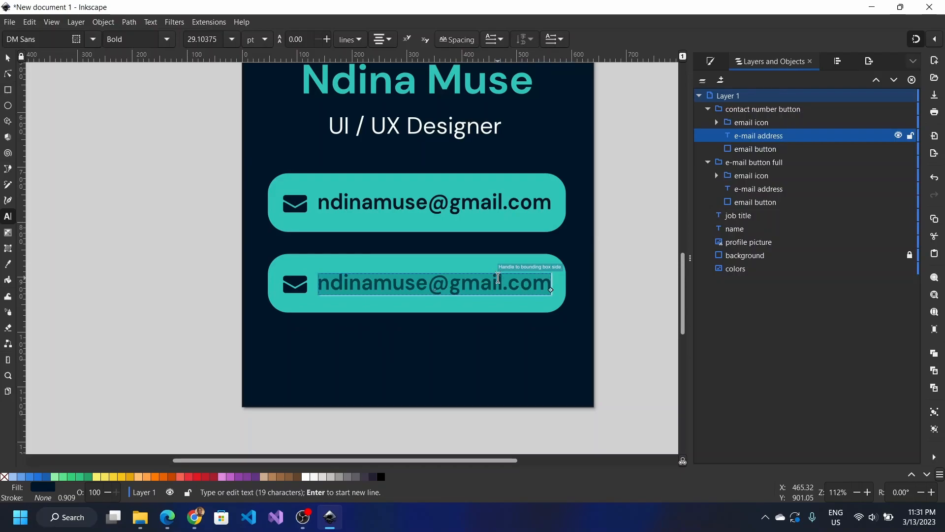
pyautogui.hotkey('ctrl', '+')
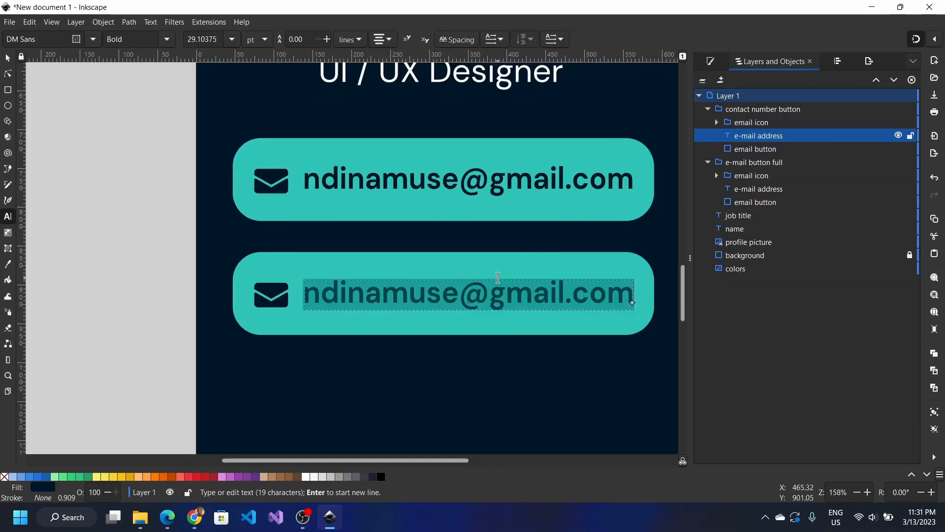
# Step: Type the contact's phone number over the lower button's e-mail line, fixing a wrong digit
pyautogui.tripleClick(498, 299)
pyautogui.hotkey('ctrl', '+')
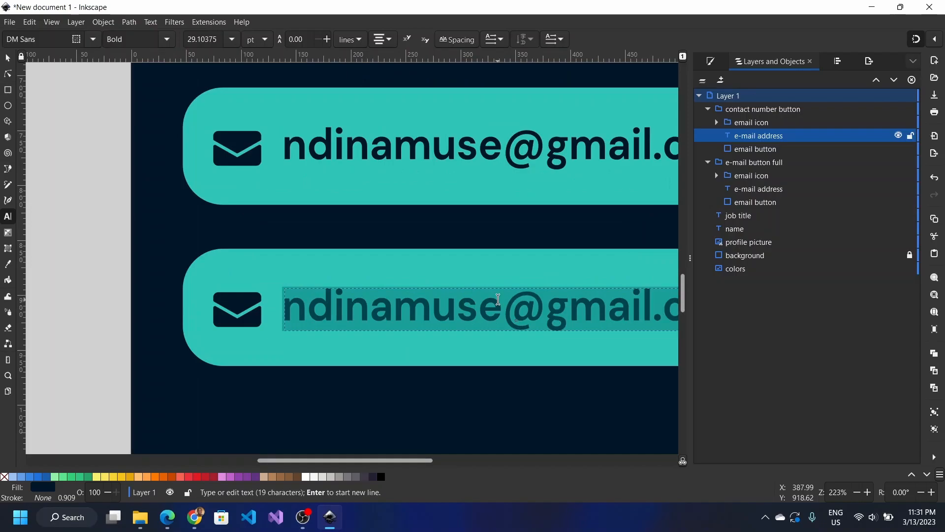
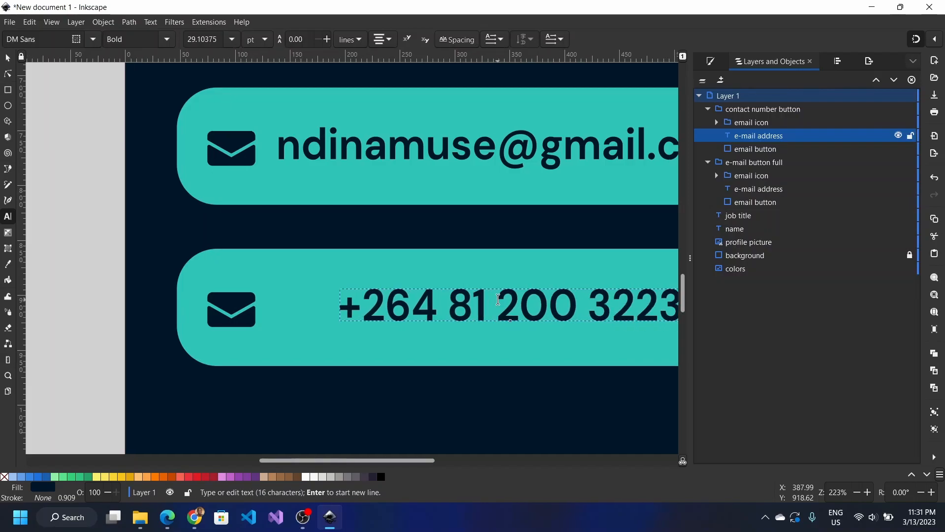
pyautogui.hscroll(5, 499, 300)
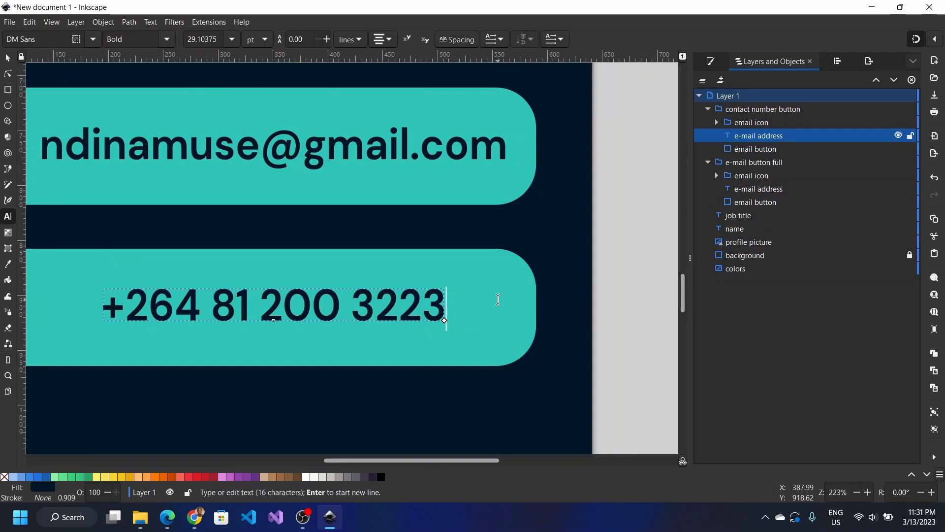
pyautogui.hscroll(-4, 498, 299)
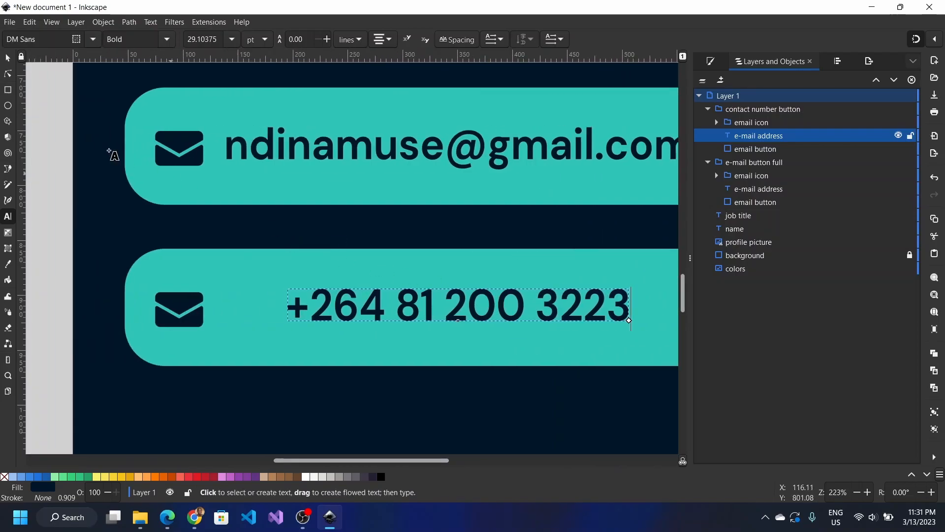
pyautogui.click(8, 59)
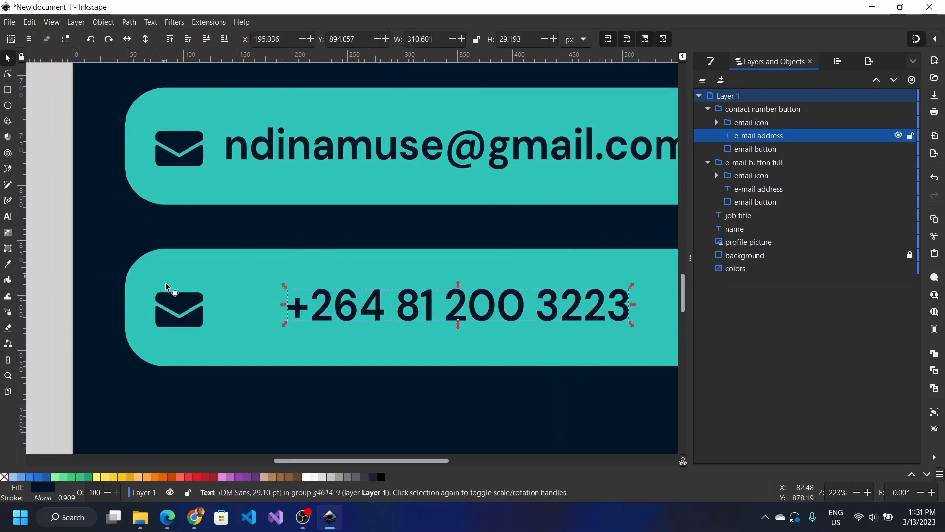
# Step: Rename the lower button's rounded rectangle to 'contact button'
pyautogui.click(180, 306)
pyautogui.scroll(-2, 180, 305)
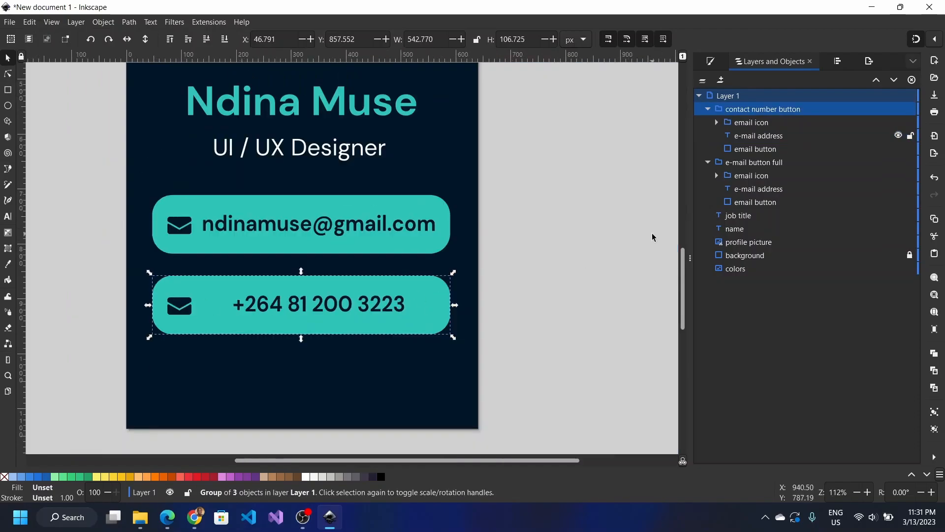
pyautogui.click(757, 123)
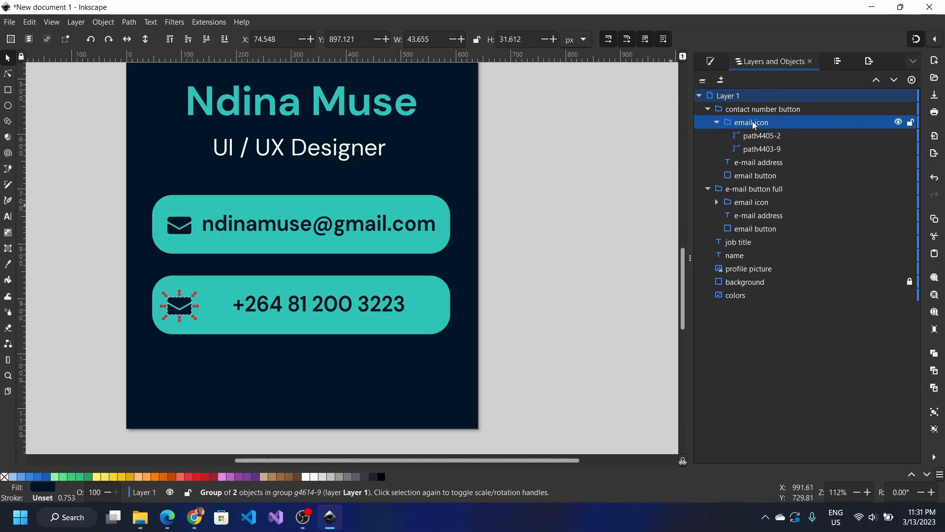
pyautogui.click(755, 170)
pyautogui.click(755, 171)
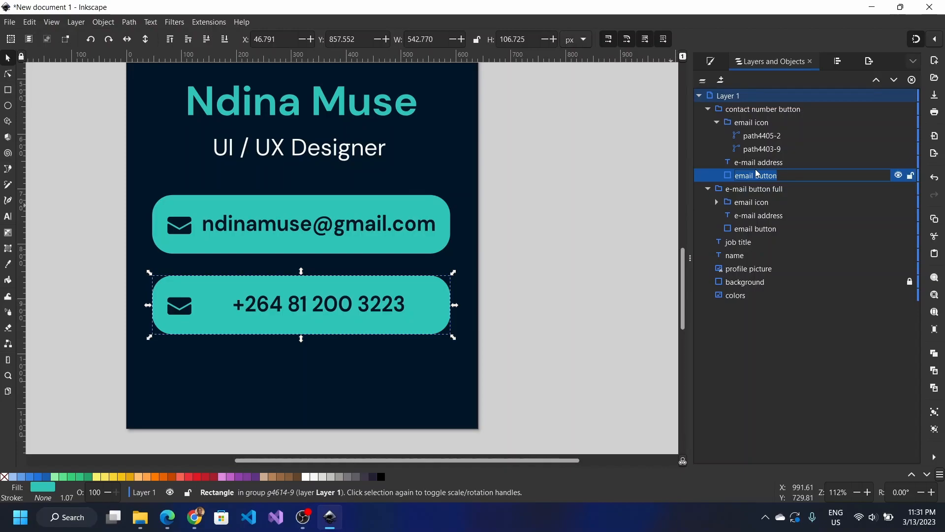
pyautogui.write('contact button')
pyautogui.press('Return')
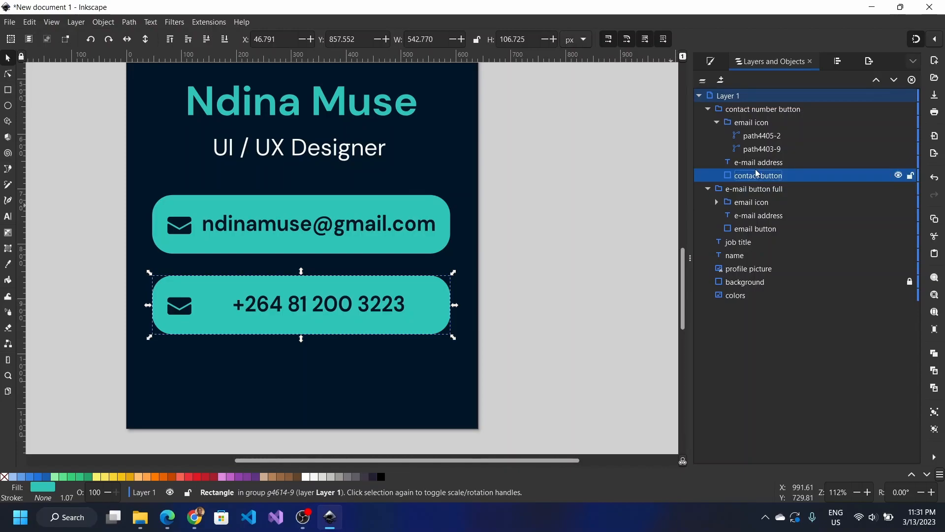
# Step: Name the phone-number text 'contact label', then return to the IconScout email icons in Chrome
pyautogui.doubleClick(759, 161)
pyautogui.write('contact label')
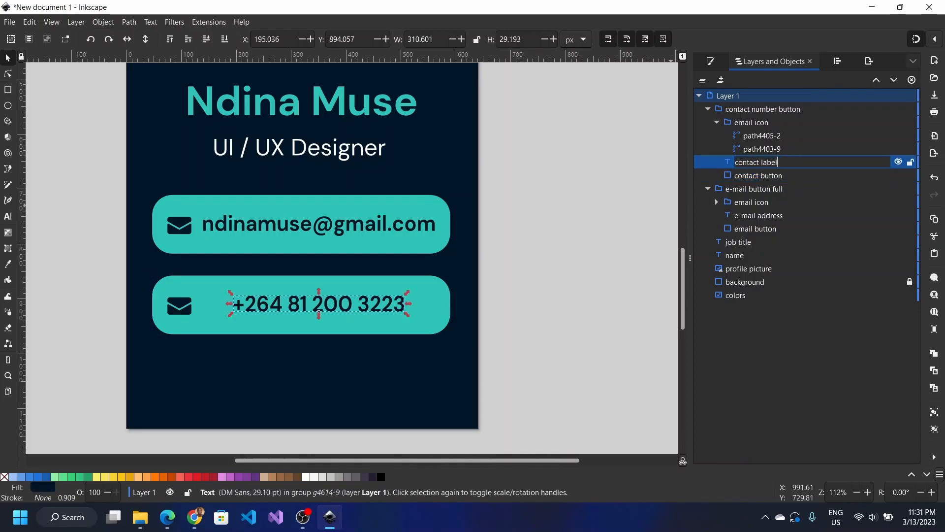
pyautogui.press('Return')
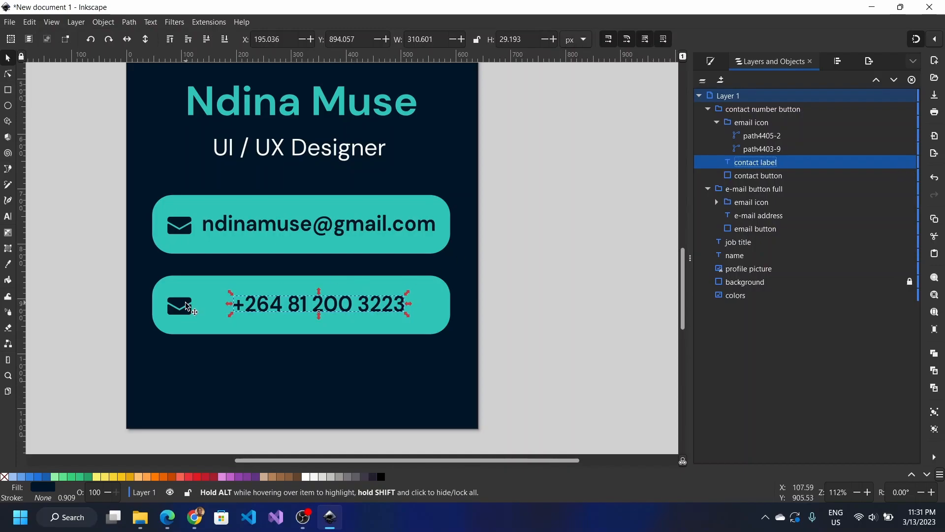
pyautogui.hotkey('alt', 'Tab')
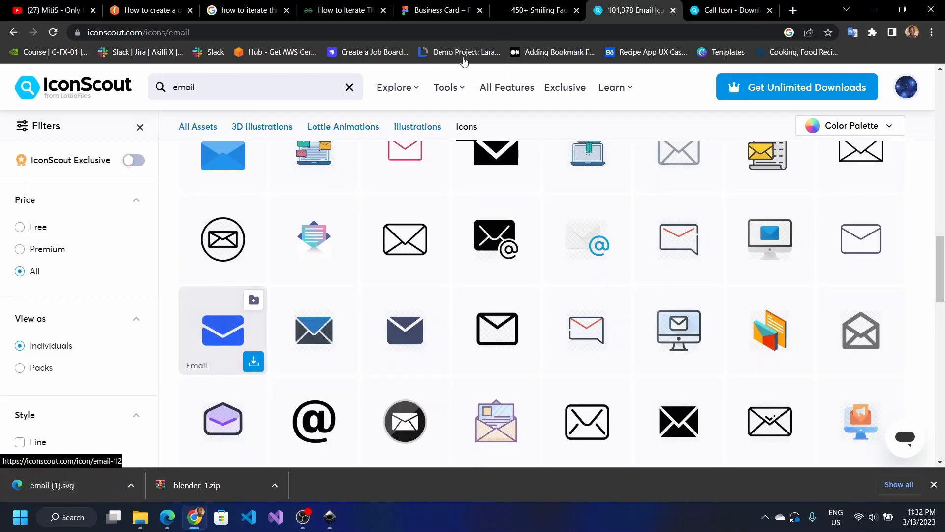
# Step: Download the first Call phone icon from IconScout's call results as an SVG file
pyautogui.click(738, 9)
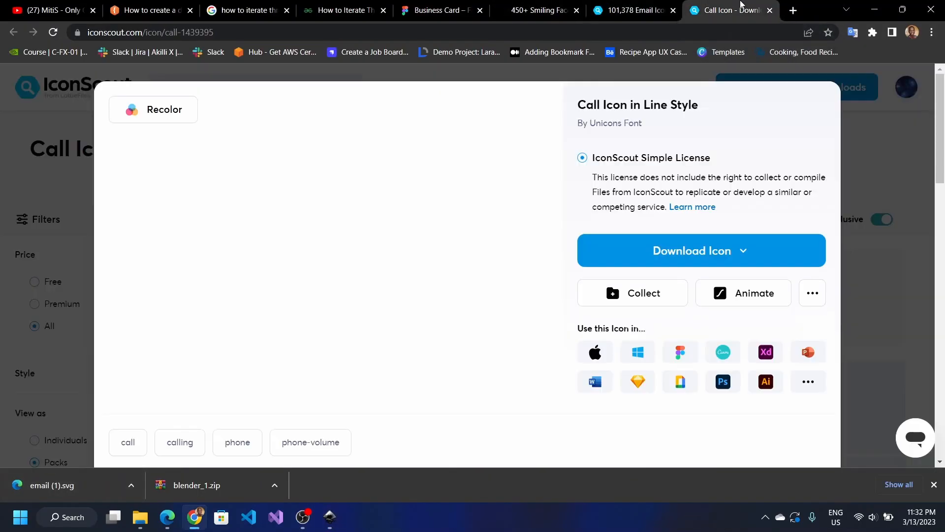
pyautogui.click(664, 5)
pyautogui.scroll(-2, 534, 195)
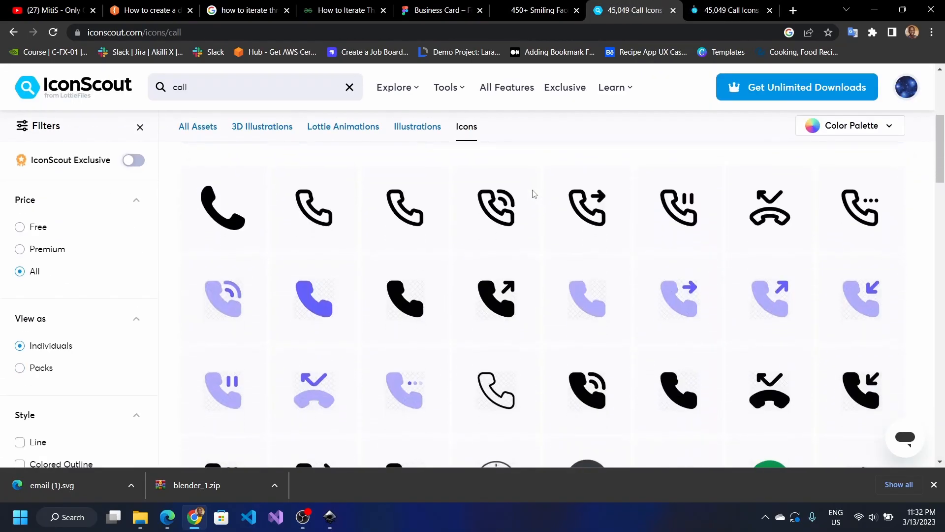
pyautogui.scroll(-4, 534, 195)
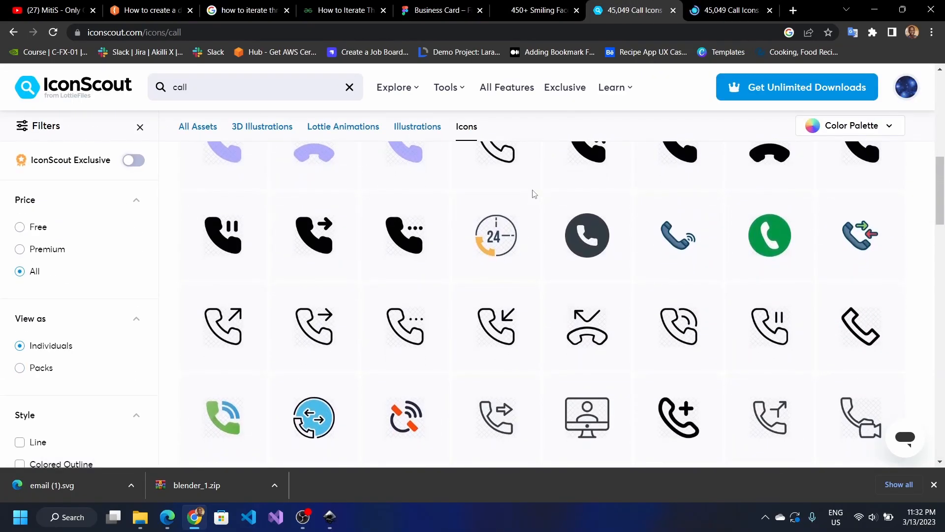
pyautogui.scroll(2, 534, 194)
pyautogui.scroll(2, 533, 194)
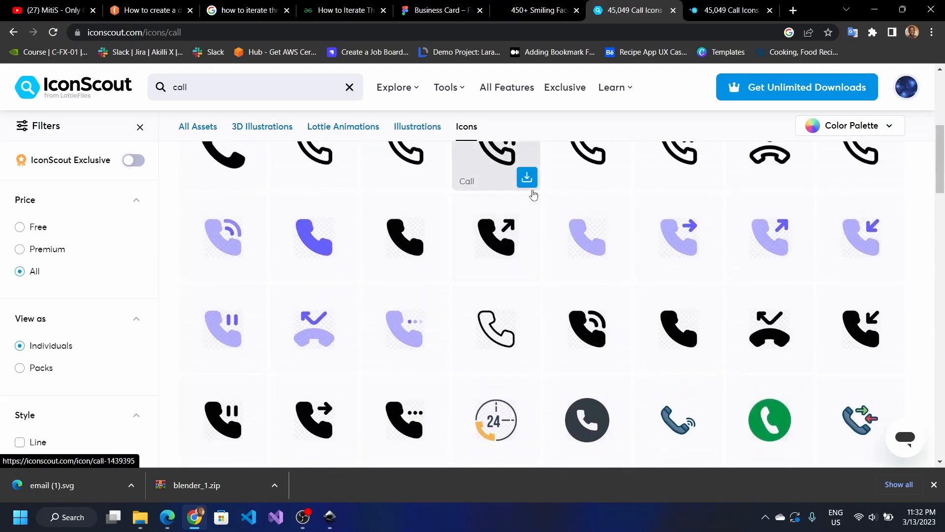
pyautogui.scroll(1, 534, 194)
pyautogui.scroll(-3, 533, 194)
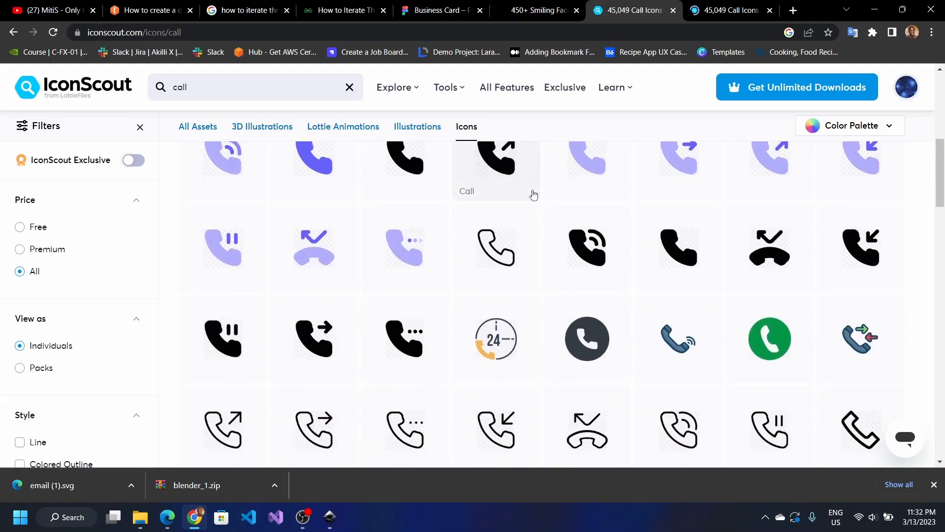
pyautogui.scroll(-8, 534, 194)
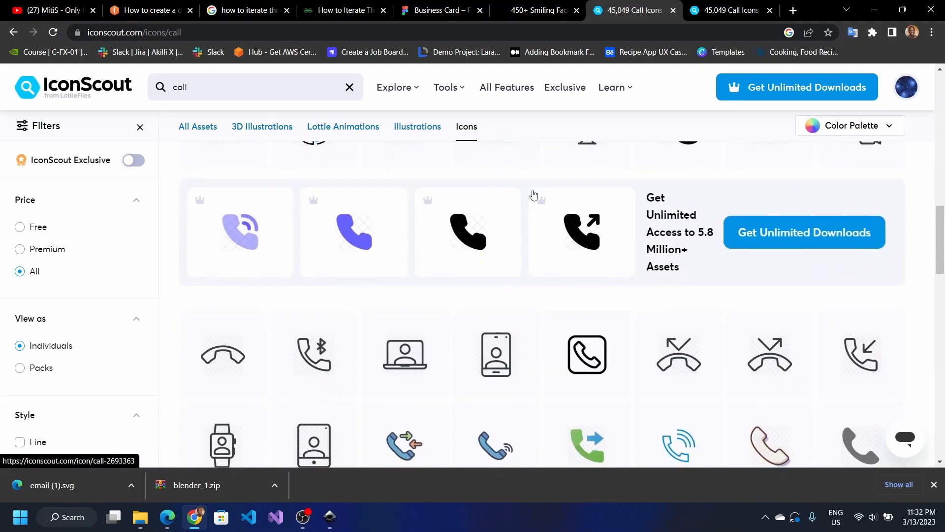
pyautogui.scroll(-4, 533, 195)
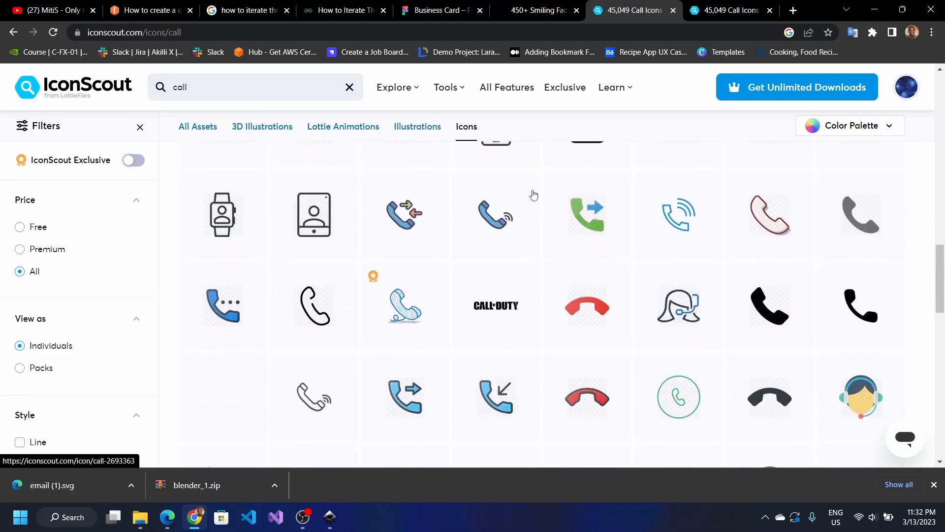
pyautogui.scroll(-8, 533, 194)
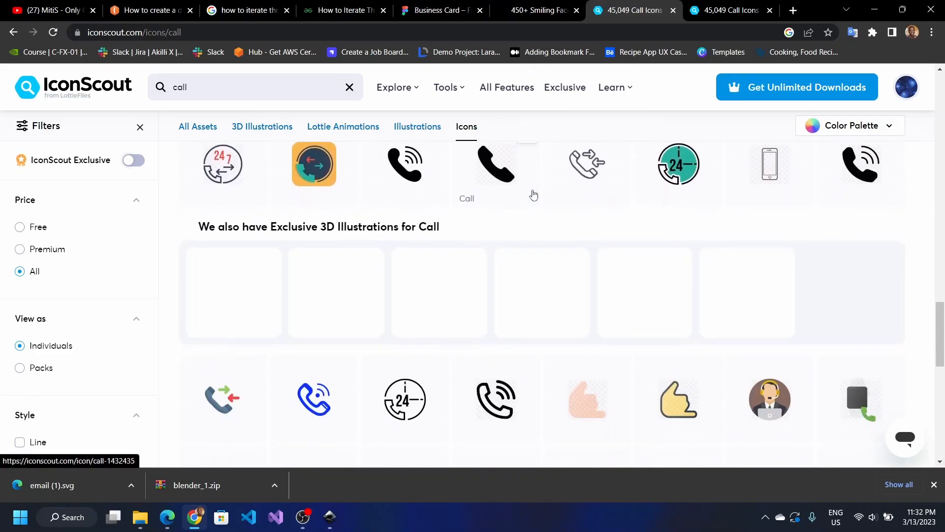
pyautogui.scroll(-2, 533, 195)
pyautogui.scroll(6, 533, 195)
pyautogui.scroll(6, 534, 195)
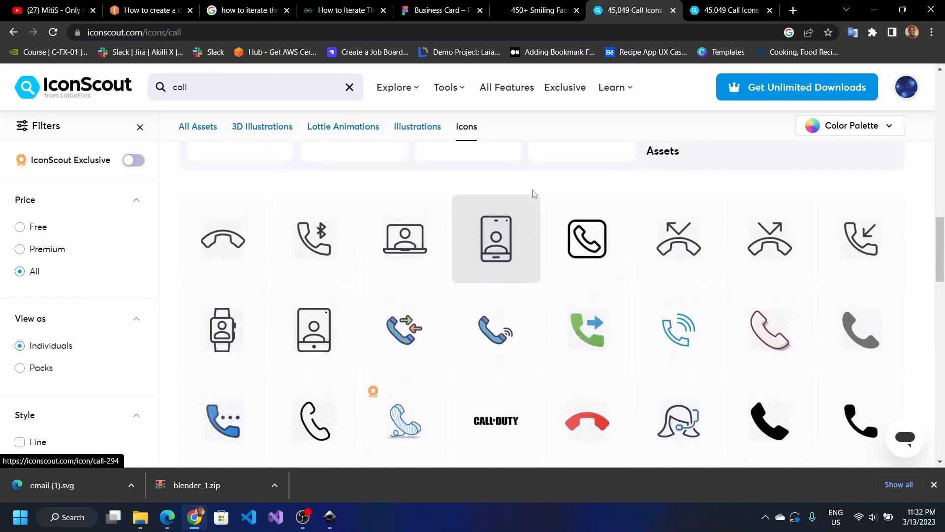
pyautogui.scroll(10, 533, 194)
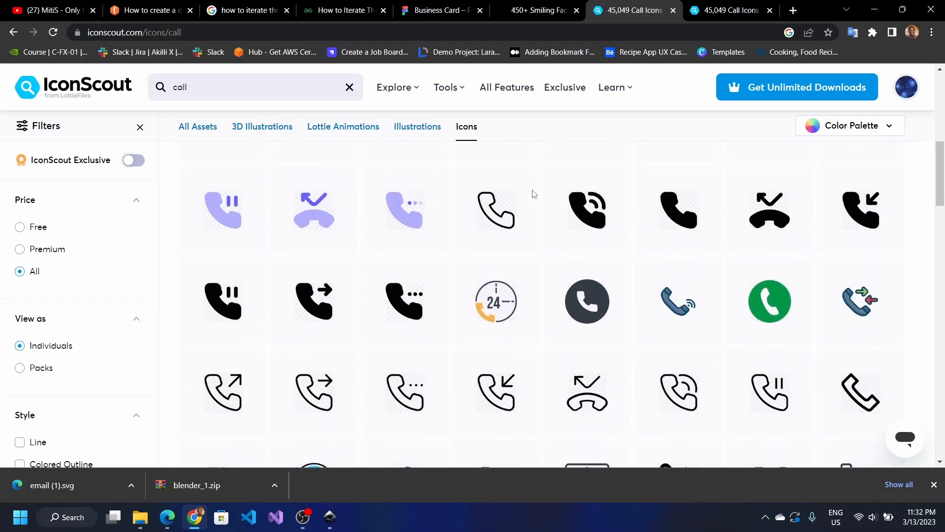
pyautogui.moveTo(534, 194)
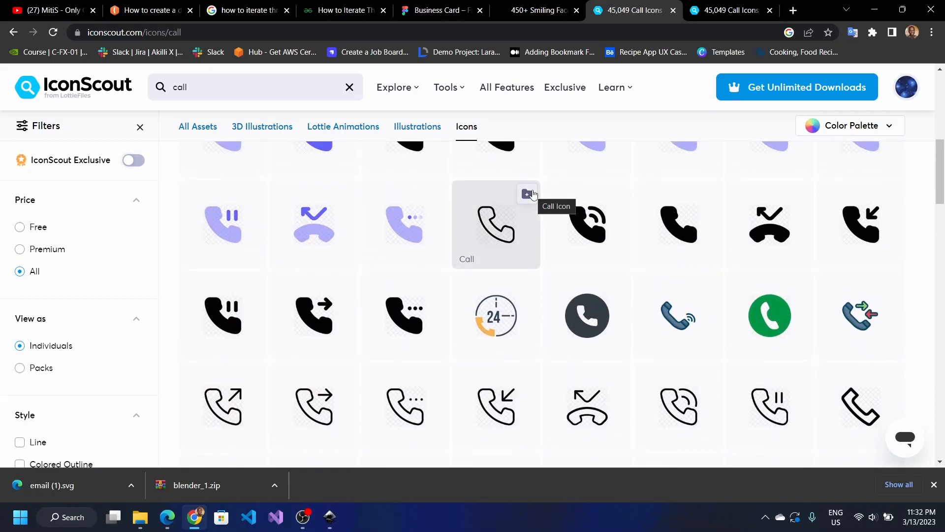
pyautogui.scroll(1, 534, 194)
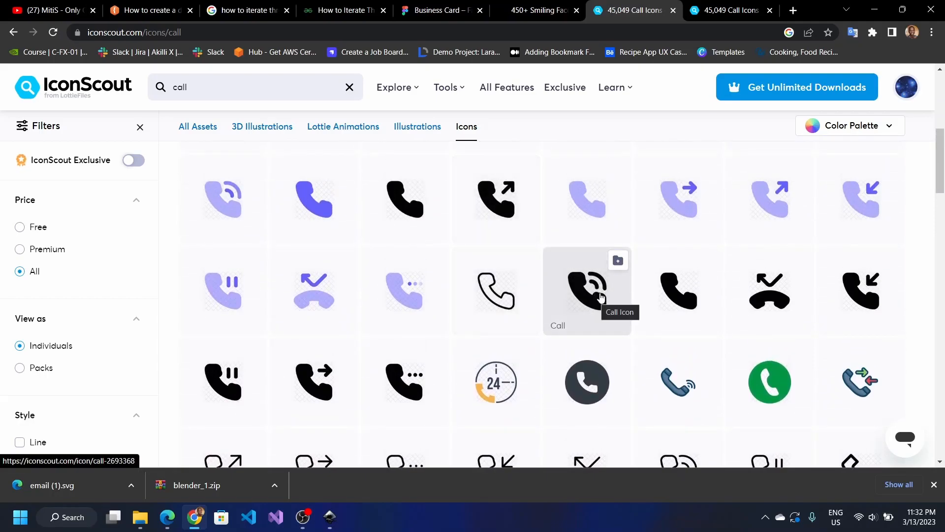
pyautogui.scroll(2, 567, 229)
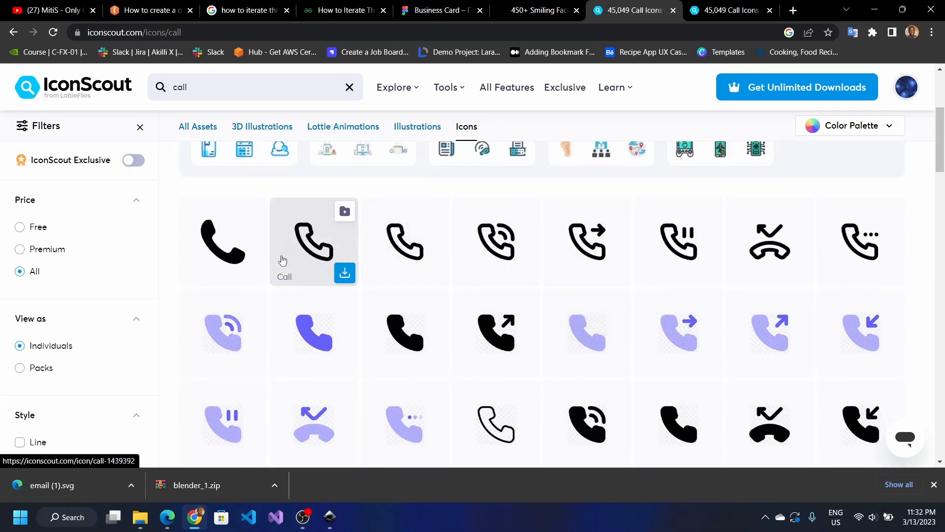
pyautogui.click(253, 272)
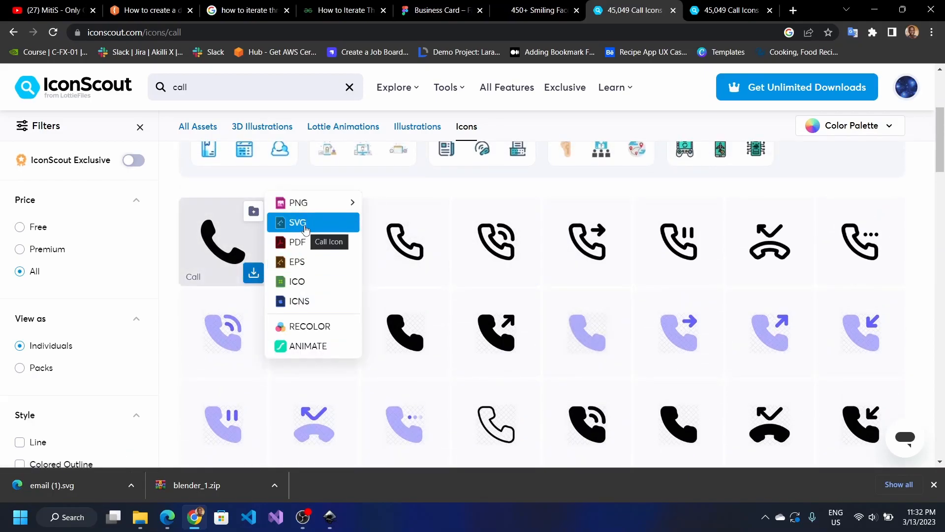
pyautogui.click(305, 224)
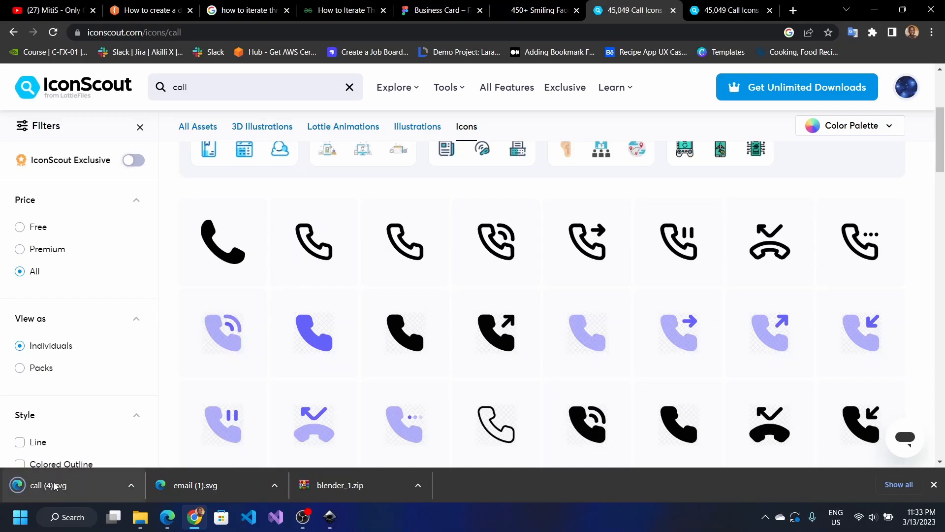
# Step: Import call (4).svg, enlarge it to about 44 px and move it into the number button
pyautogui.moveTo(55, 486); pyautogui.dragTo(249, 337)
pyautogui.hotkey('alt', 'Tab')
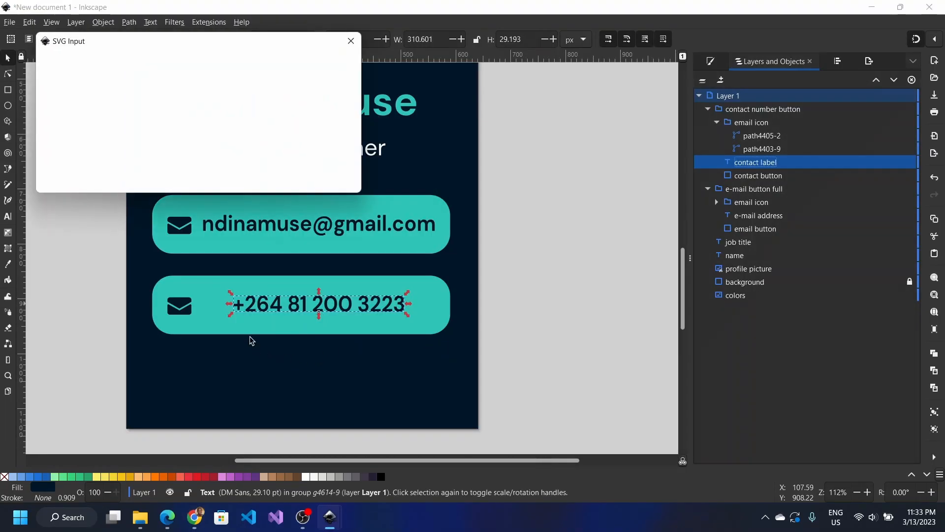
pyautogui.click(339, 183)
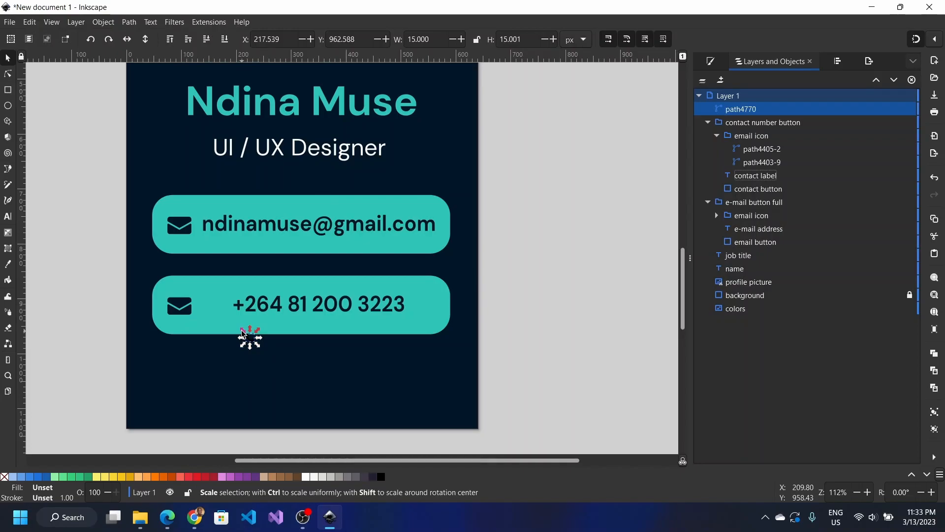
pyautogui.moveTo(242, 332); pyautogui.dragTo(219, 312)
pyautogui.press('n')
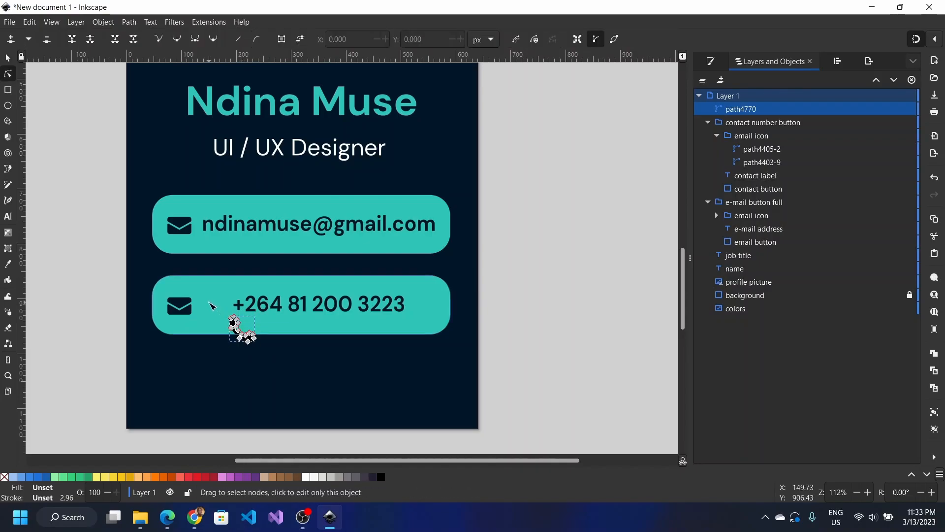
pyautogui.press('s')
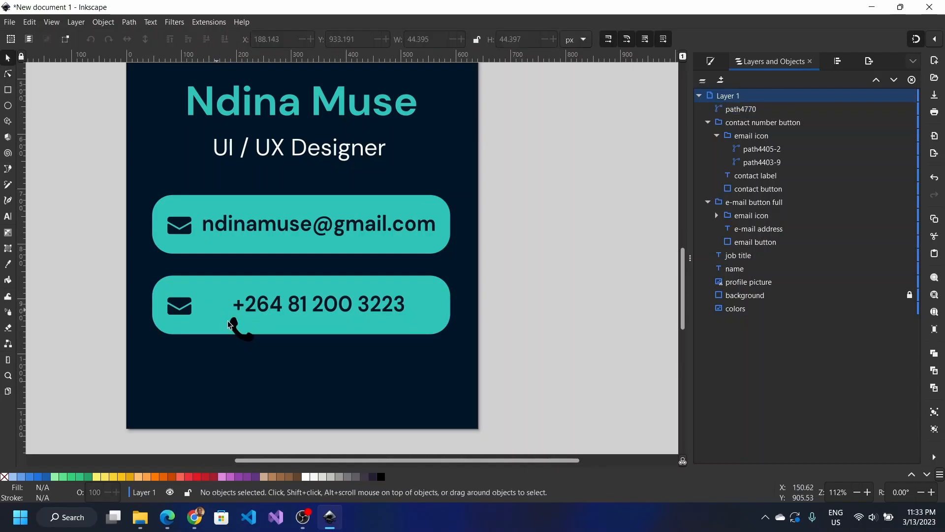
pyautogui.moveTo(247, 338); pyautogui.dragTo(210, 310)
# Step: Delete the envelope icon from inside the phone-number button group, leaving the phone icon
pyautogui.click(183, 309)
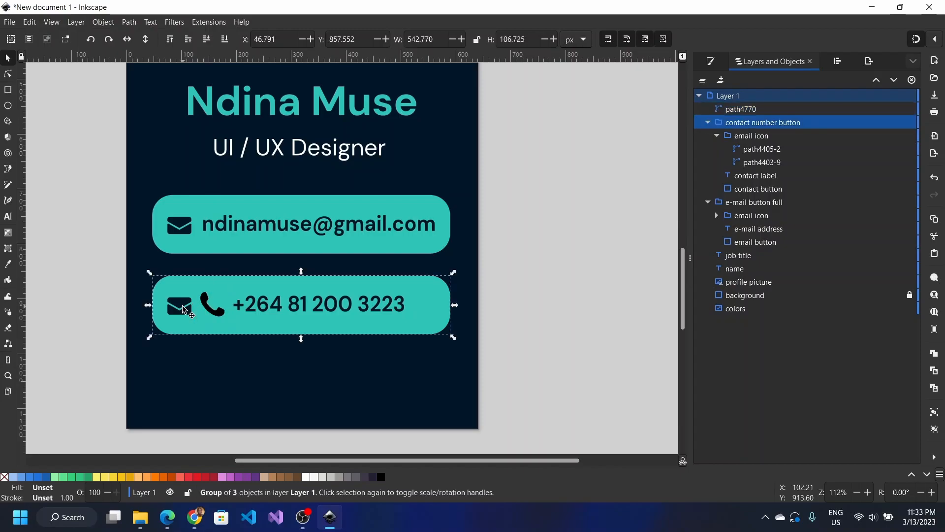
pyautogui.doubleClick(183, 308)
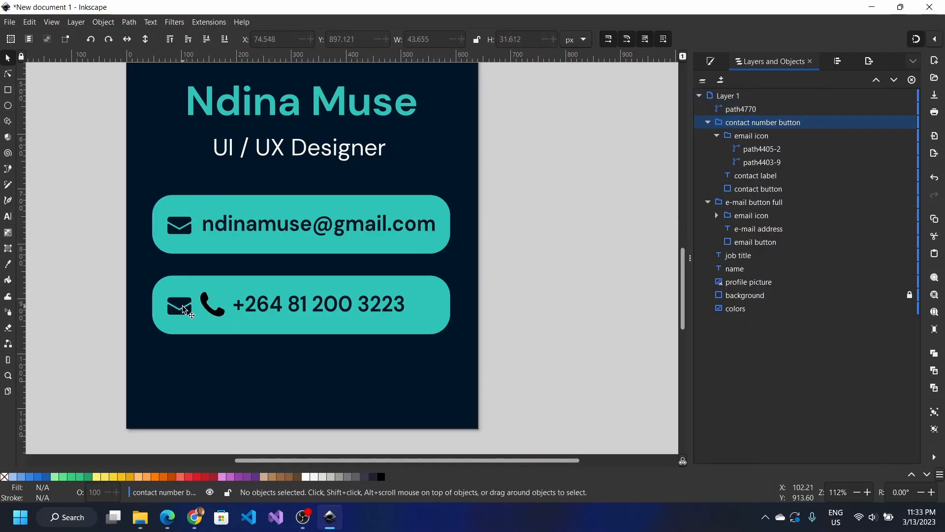
pyautogui.click(184, 308)
pyautogui.press('Delete')
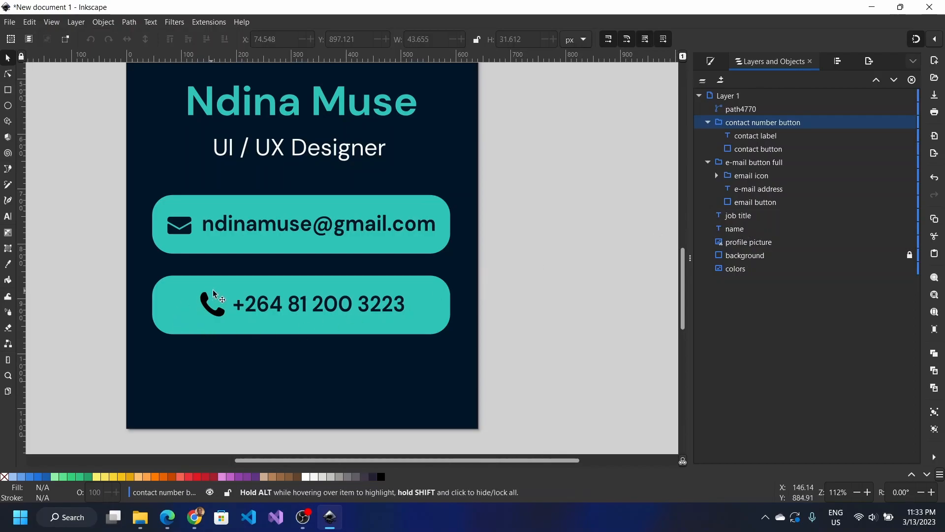
pyautogui.click(213, 314)
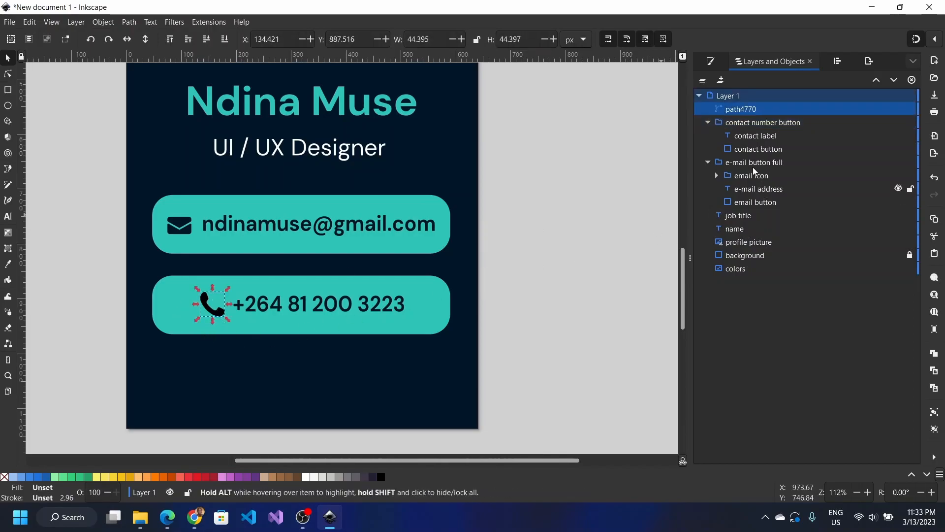
# Step: Rename path4770 to 'call icon', nest it in the contact number button group, and shift it left
pyautogui.doubleClick(738, 109)
pyautogui.write('call icon')
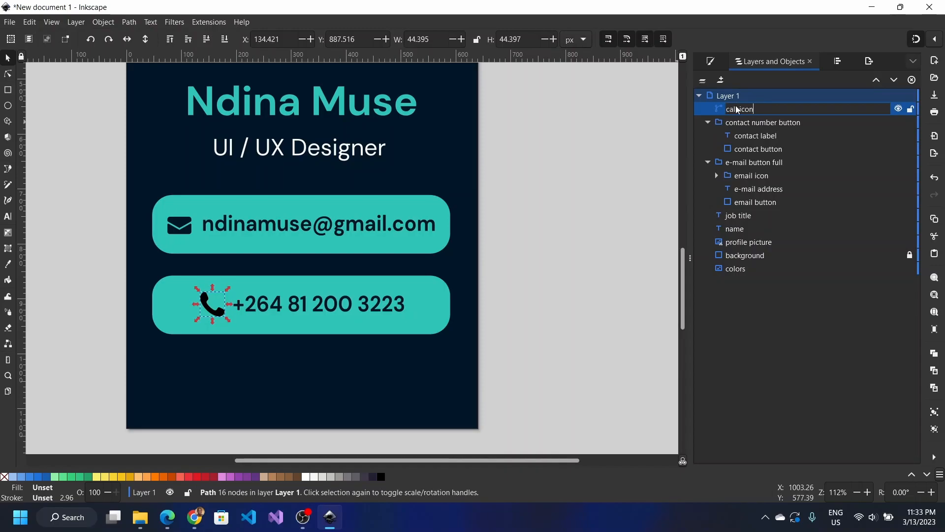
pyautogui.press('Return')
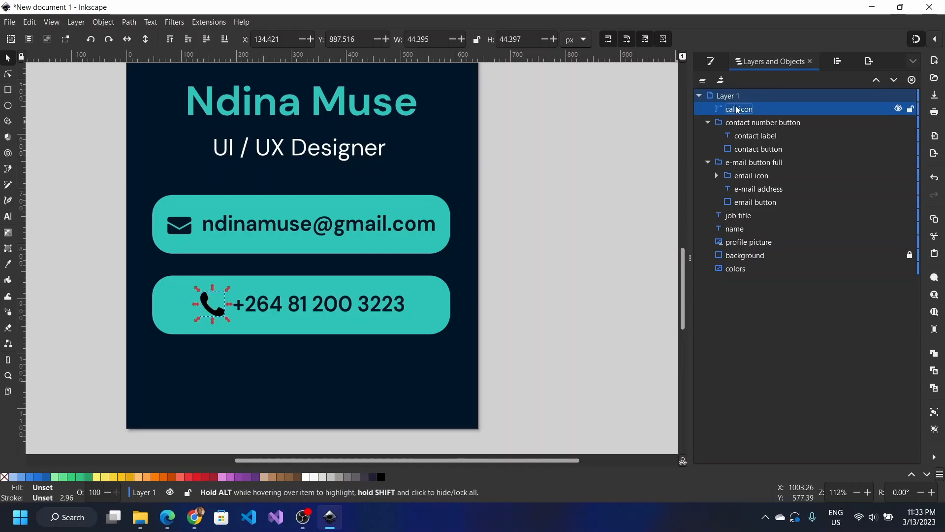
pyautogui.moveTo(737, 109); pyautogui.dragTo(736, 134)
pyautogui.moveTo(207, 311); pyautogui.dragTo(176, 312)
# Step: Nudge the email icon and email address up together by about 2 px
pyautogui.click(176, 227)
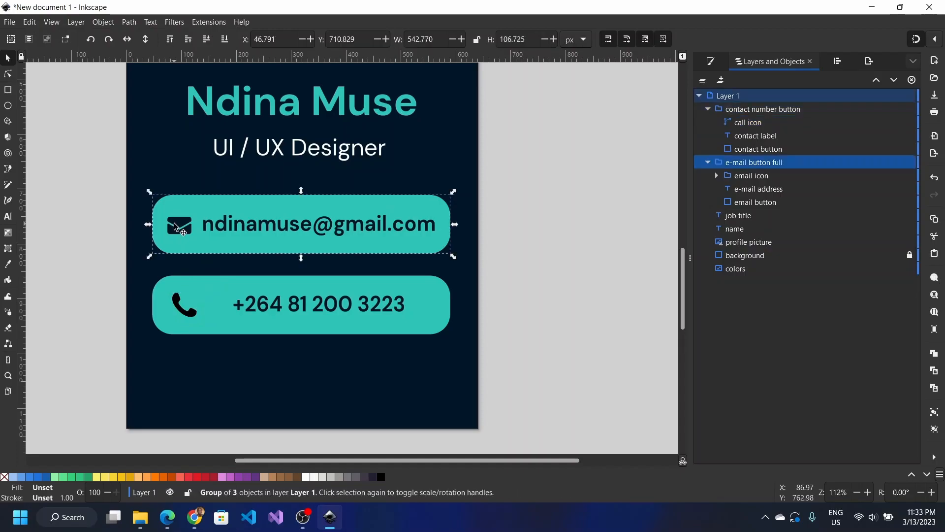
pyautogui.press('Escape')
pyautogui.click(176, 227)
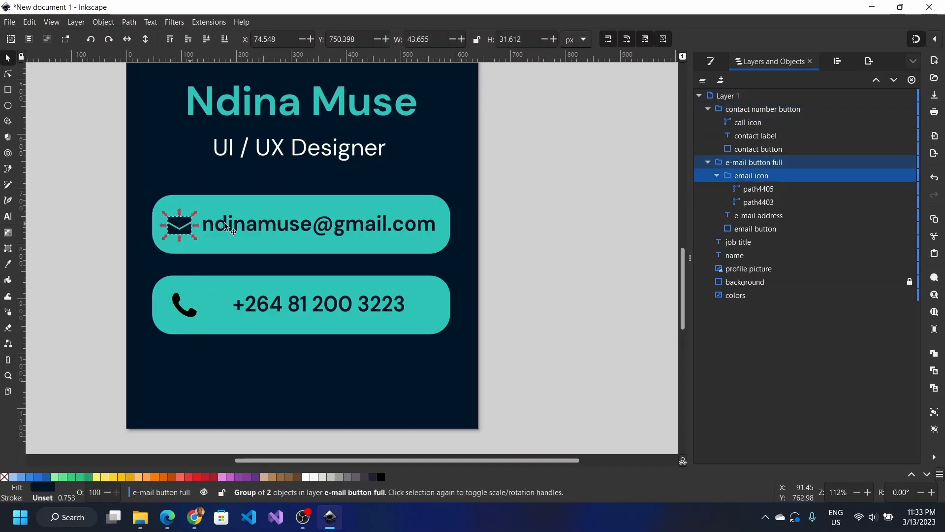
pyautogui.keyDown('shift'); pyautogui.click(244, 223); pyautogui.keyUp('shift')
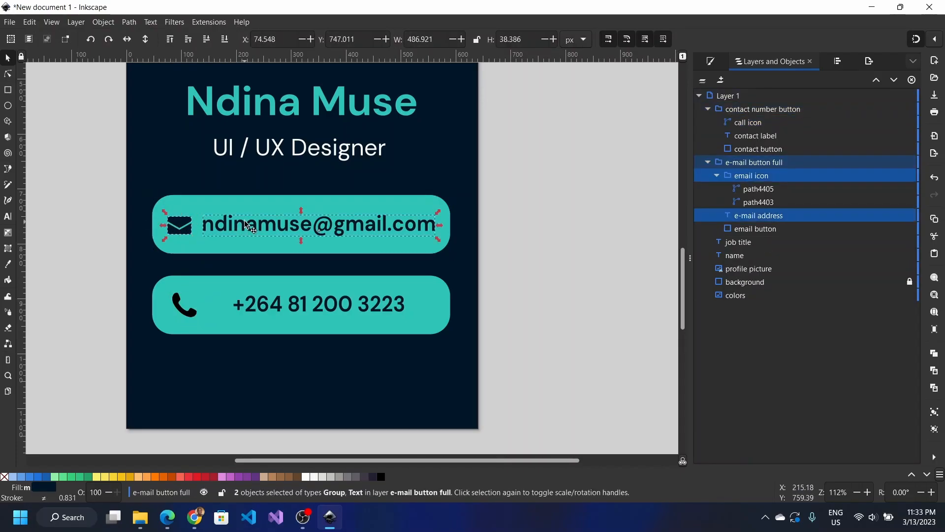
pyautogui.moveTo(245, 222); pyautogui.dragTo(245, 221)
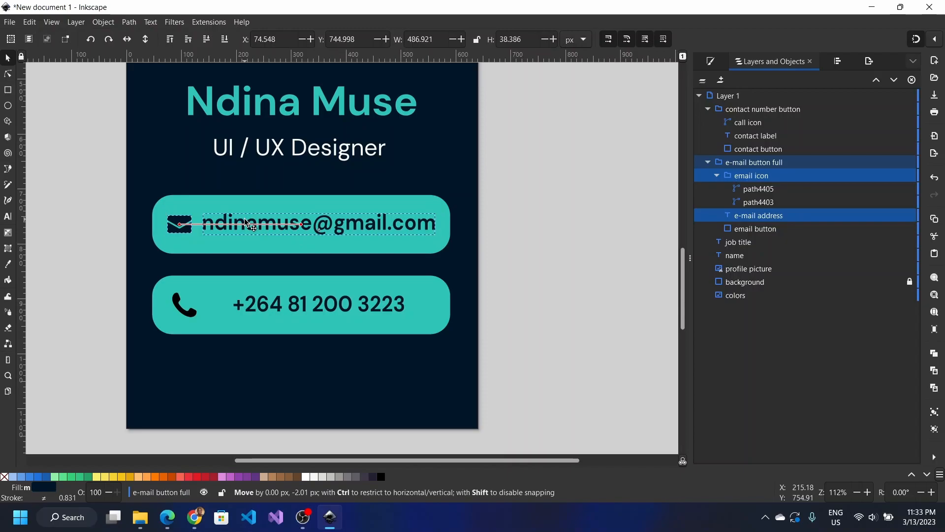
# Step: Inside the contact number button group, shift the phone number text left beside the call icon
pyautogui.click(187, 304)
pyautogui.doubleClick(270, 299)
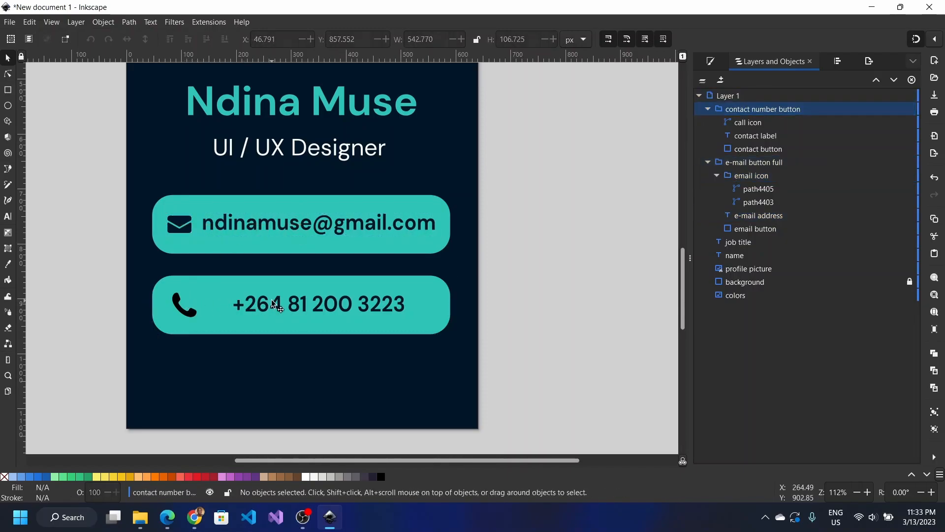
pyautogui.click(271, 299)
pyautogui.moveTo(271, 299); pyautogui.dragTo(246, 305)
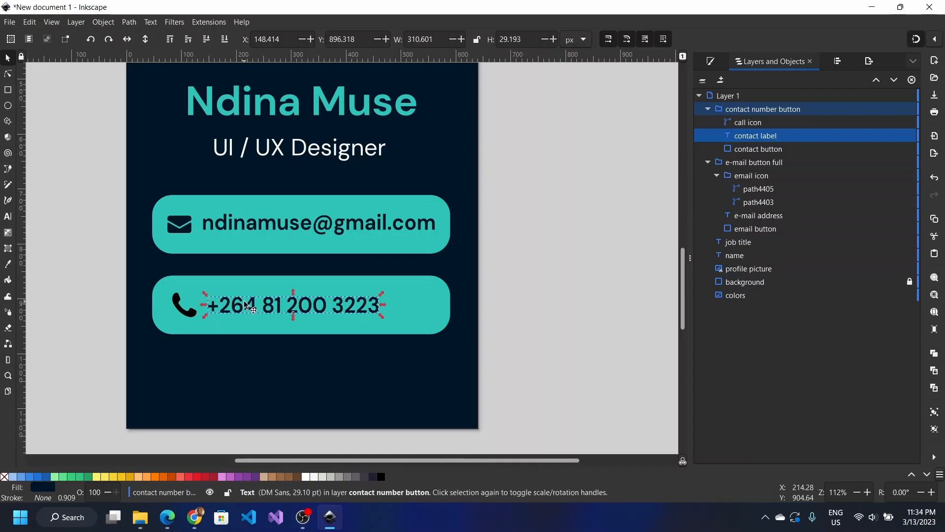
# Step: Rescale the call icon to roughly 29 px square, undoing one accidental stretch
pyautogui.click(190, 315)
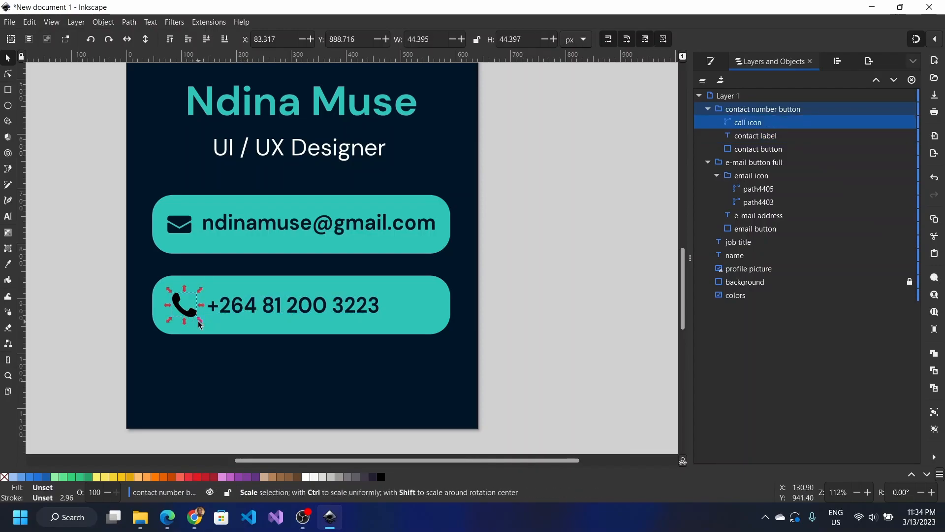
pyautogui.moveTo(199, 323); pyautogui.dragTo(203, 317)
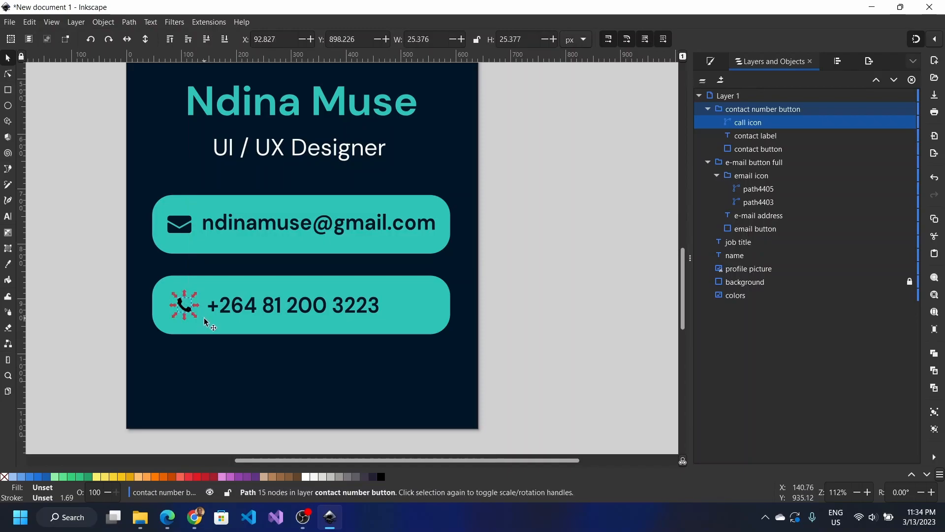
pyautogui.moveTo(169, 291); pyautogui.dragTo(169, 292)
pyautogui.hotkey('ctrl', 'z')
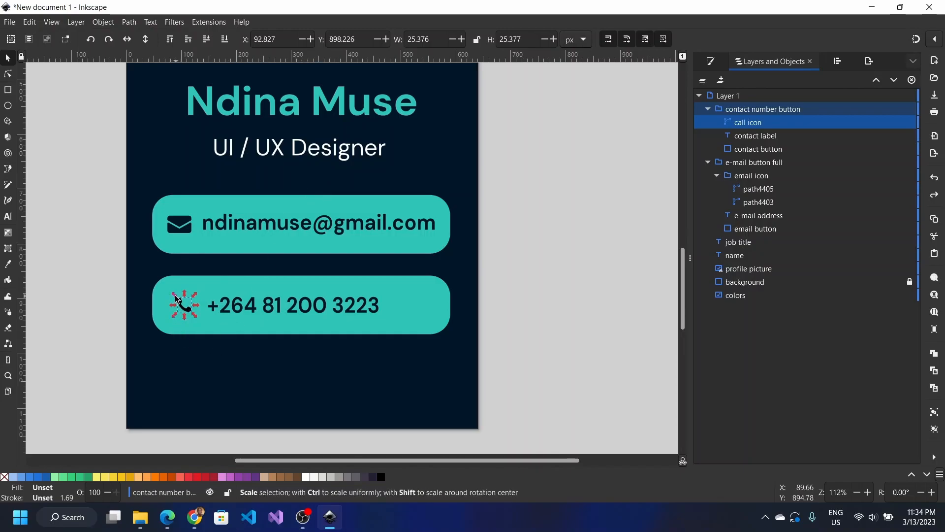
pyautogui.moveTo(176, 298); pyautogui.dragTo(171, 297)
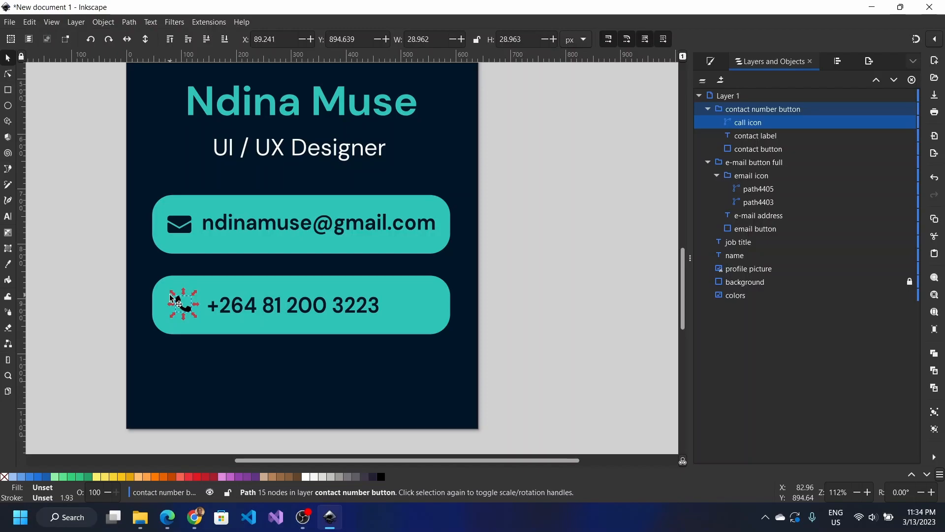
# Step: Give the call icon a flat fill of the card's navy 011627, sampled from the background
pyautogui.click(709, 62)
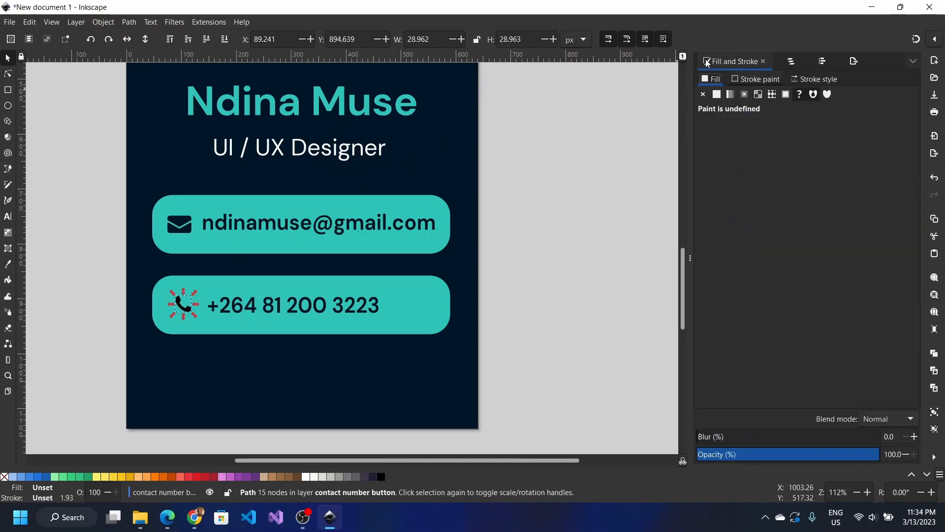
pyautogui.click(719, 95)
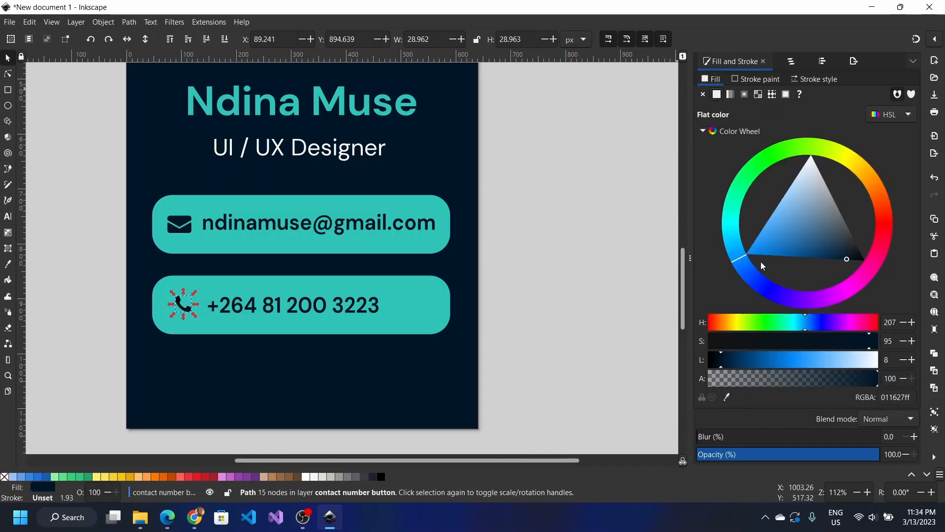
pyautogui.click(728, 397)
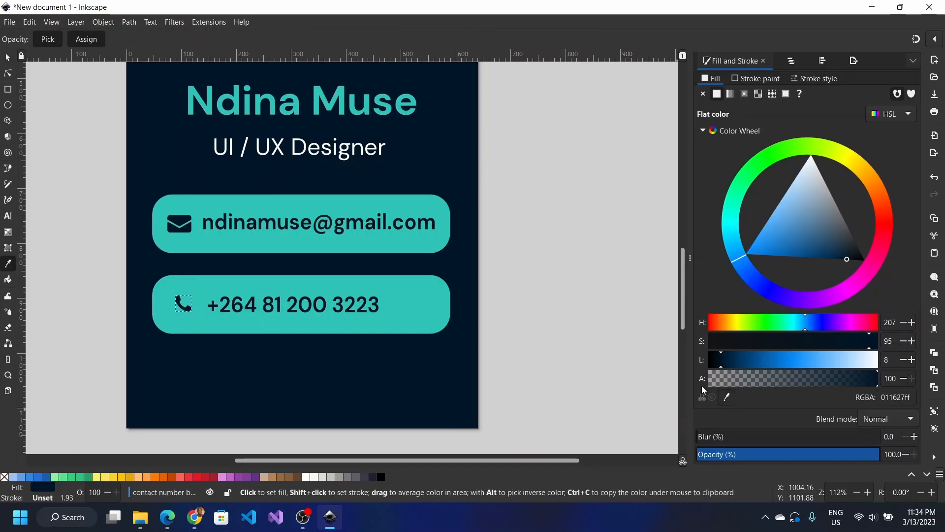
pyautogui.click(187, 233)
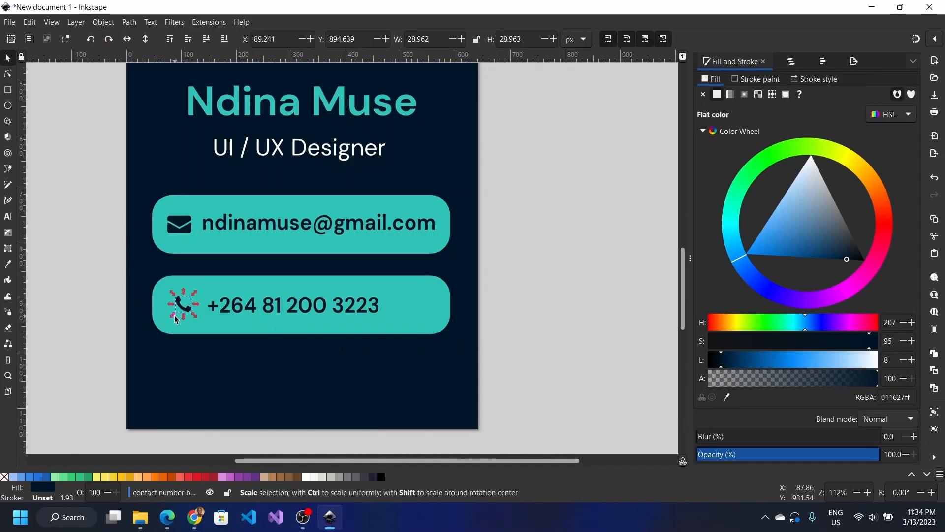
# Step: Enlarge the call icon to about 39 × 34 px and fine-tune its position
pyautogui.moveTo(174, 320); pyautogui.dragTo(171, 322)
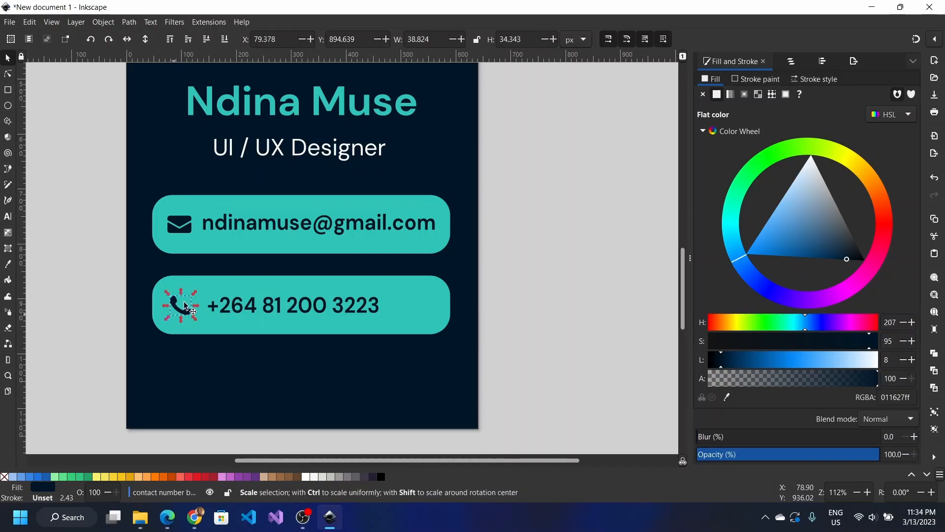
pyautogui.click(196, 298)
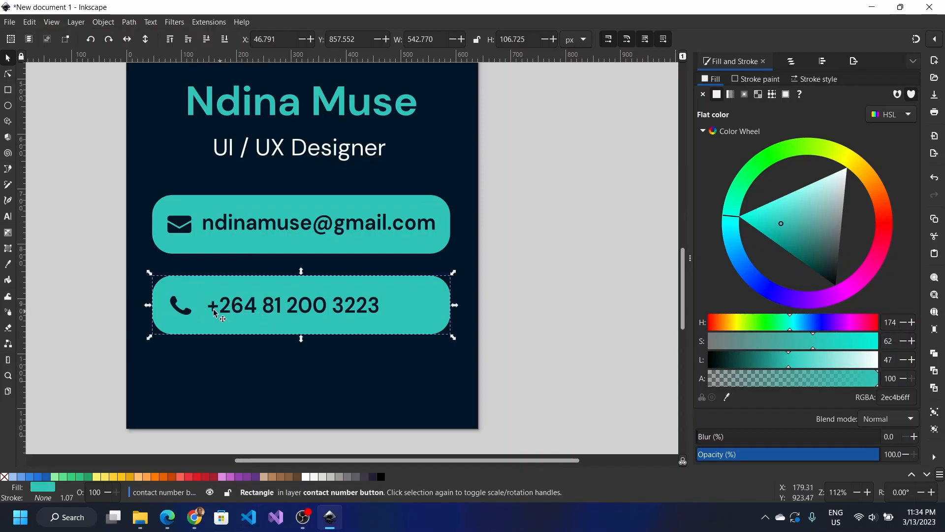
pyautogui.click(193, 316)
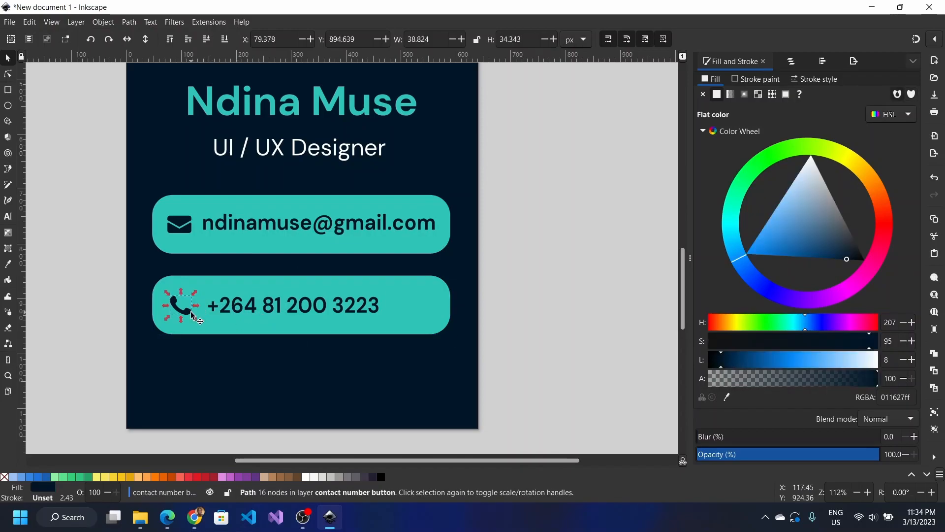
pyautogui.press('Right')
pyautogui.press('Left')
pyautogui.keyDown('ctrl'); pyautogui.scroll(-2, 192, 316); pyautogui.keyUp('ctrl')
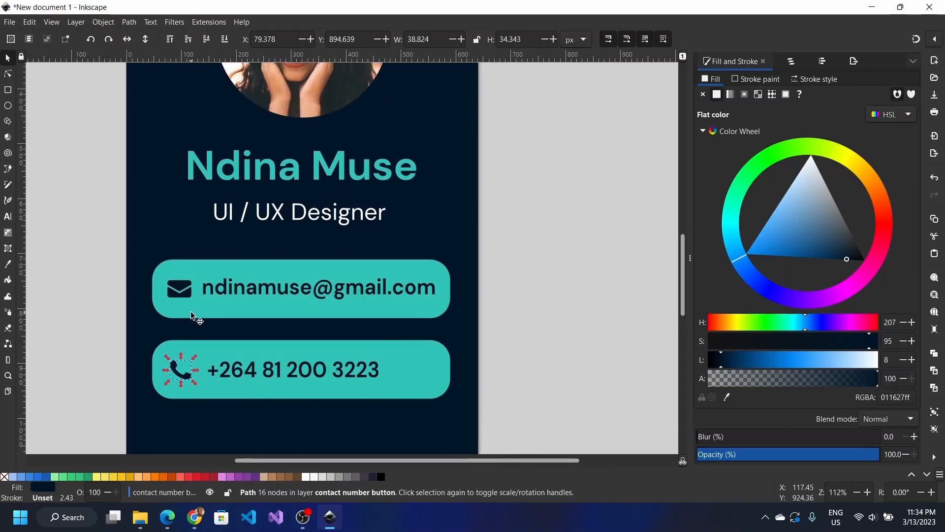
pyautogui.keyDown('ctrl'); pyautogui.scroll(-3, 191, 312); pyautogui.keyUp('ctrl')
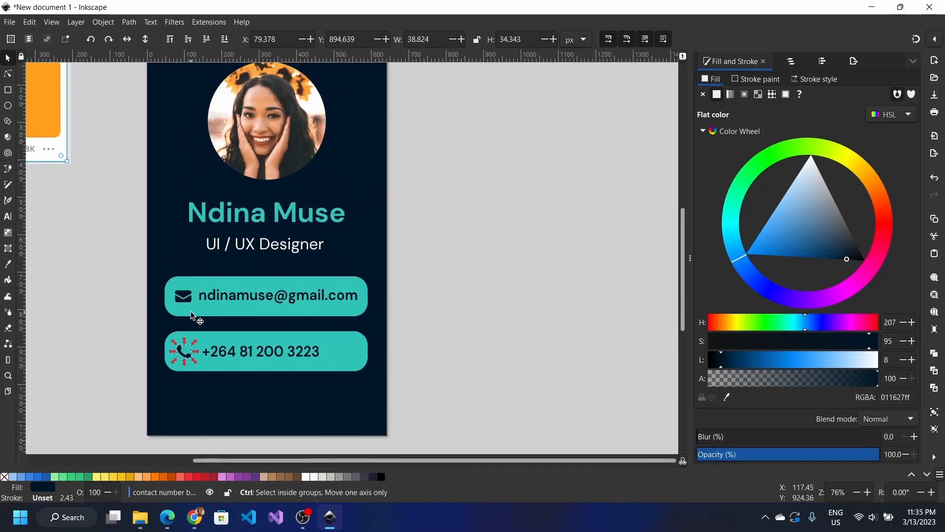
pyautogui.hscroll(-1, 192, 315)
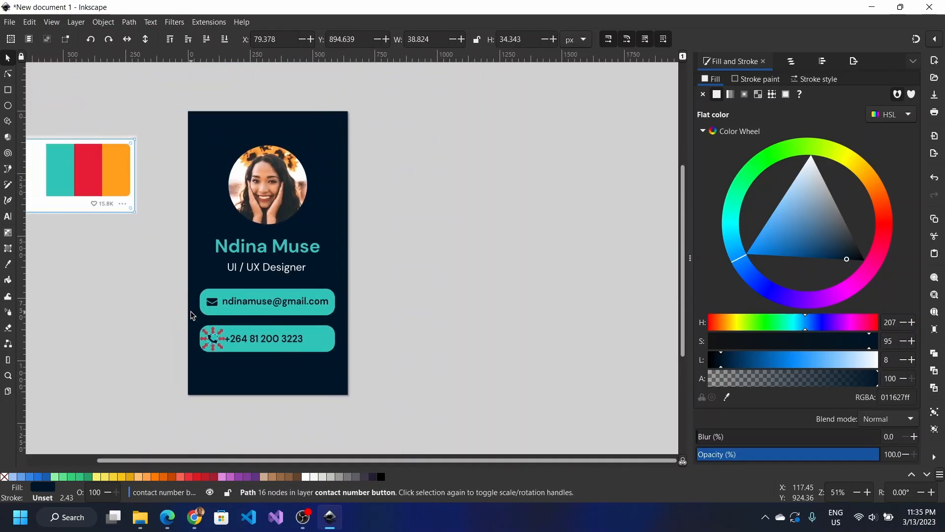
pyautogui.keyDown('ctrl'); pyautogui.scroll(2, 193, 315); pyautogui.keyUp('ctrl')
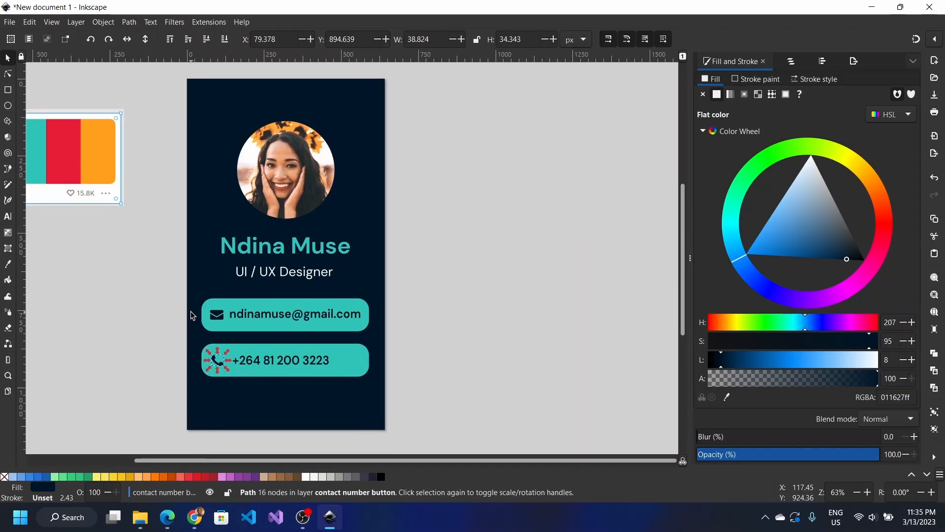